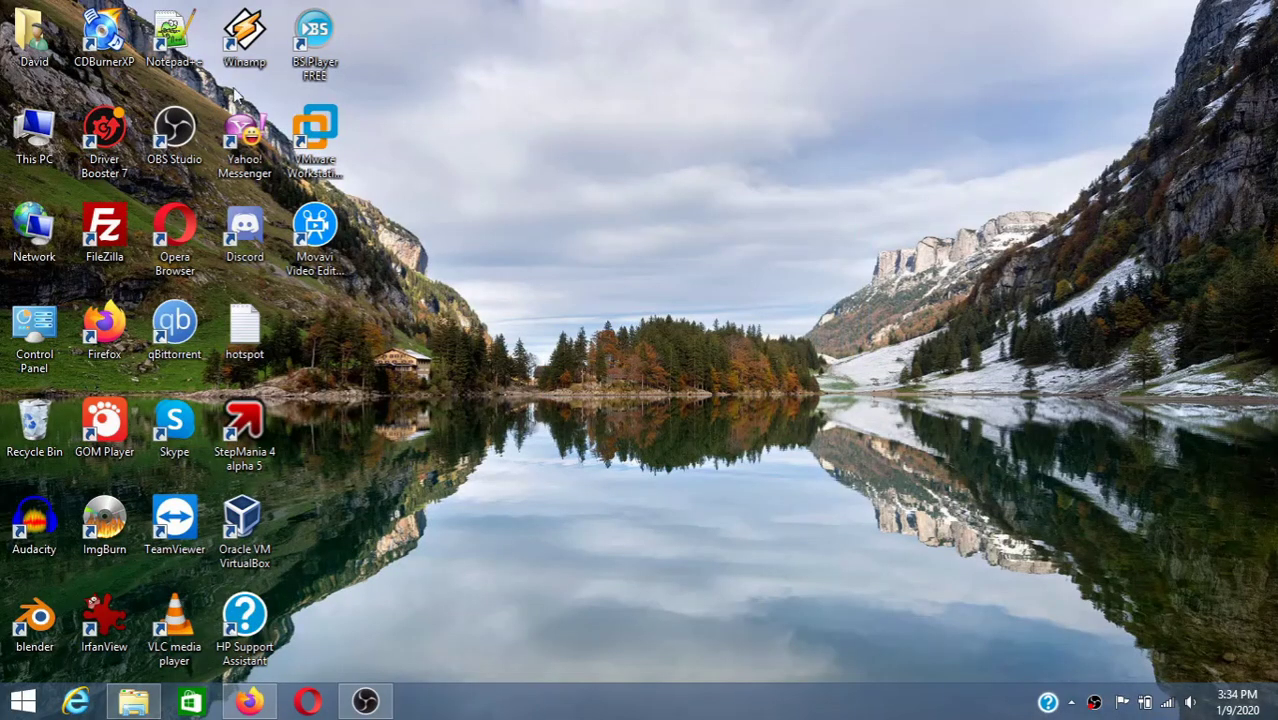
- Open the Downloads folder in the user folder, select a file, and minimize the window
double_click(35, 50)
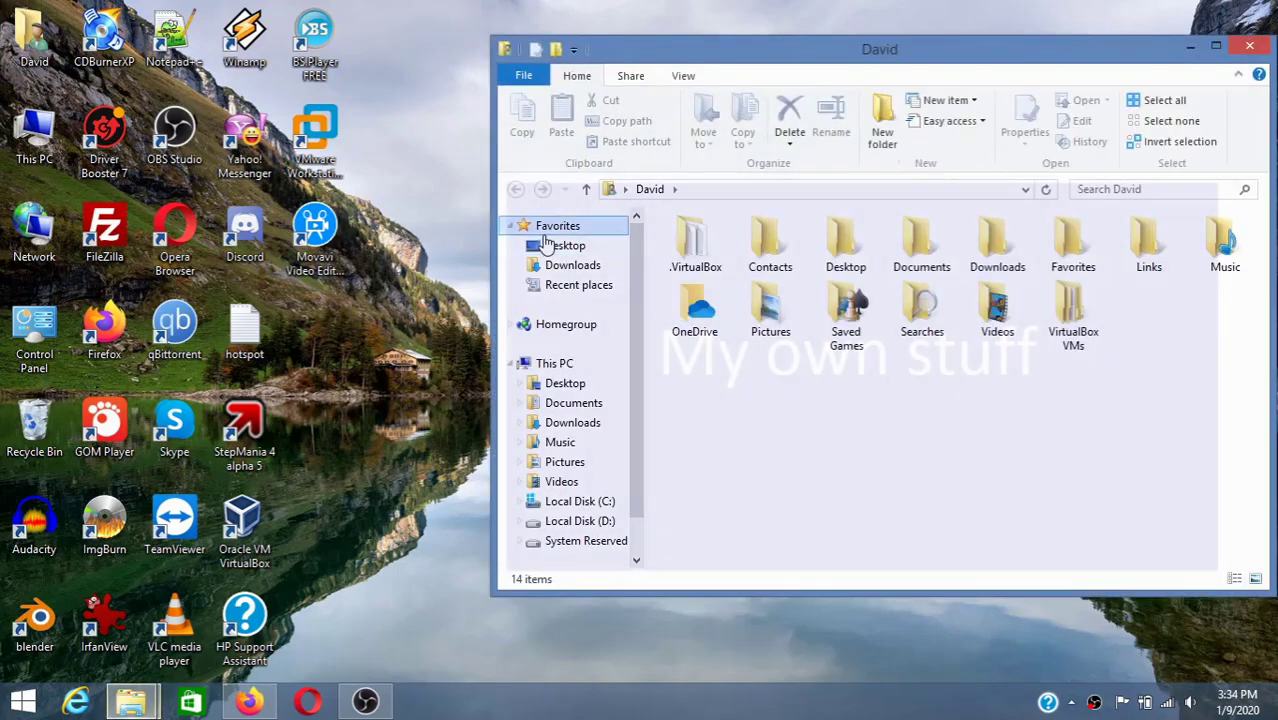
click(572, 265)
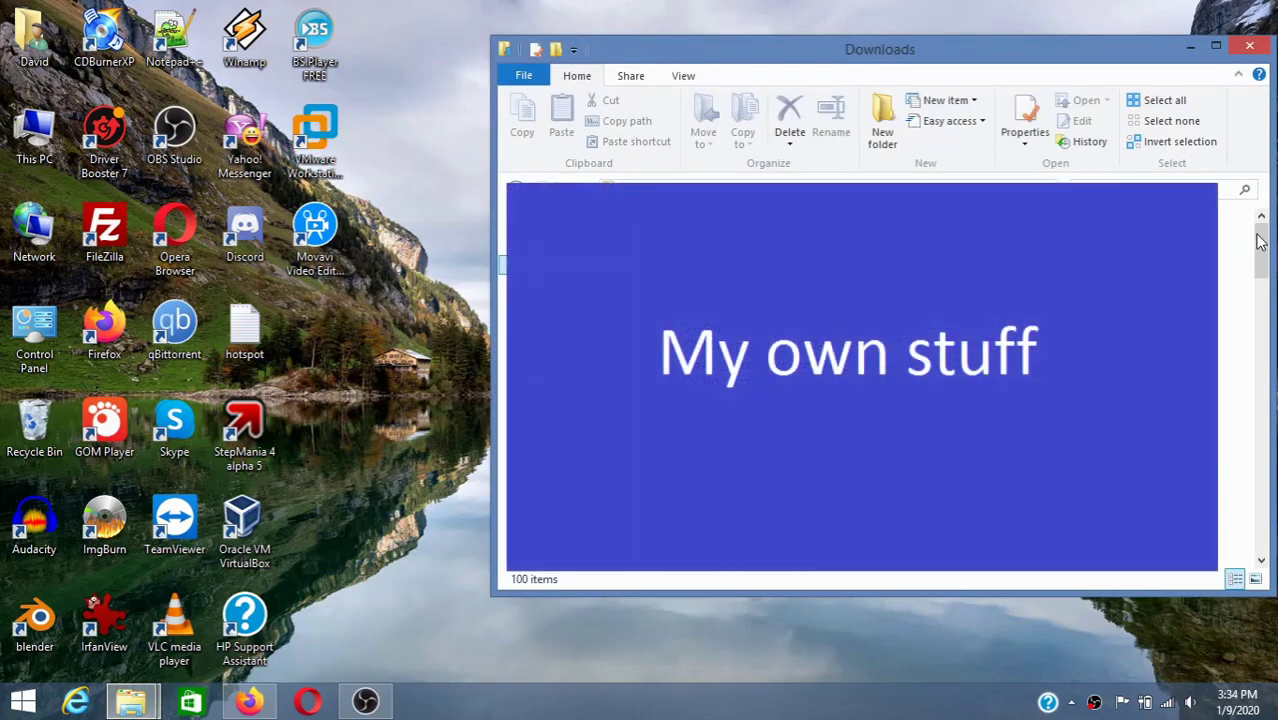
drag(1260, 240, 1268, 520)
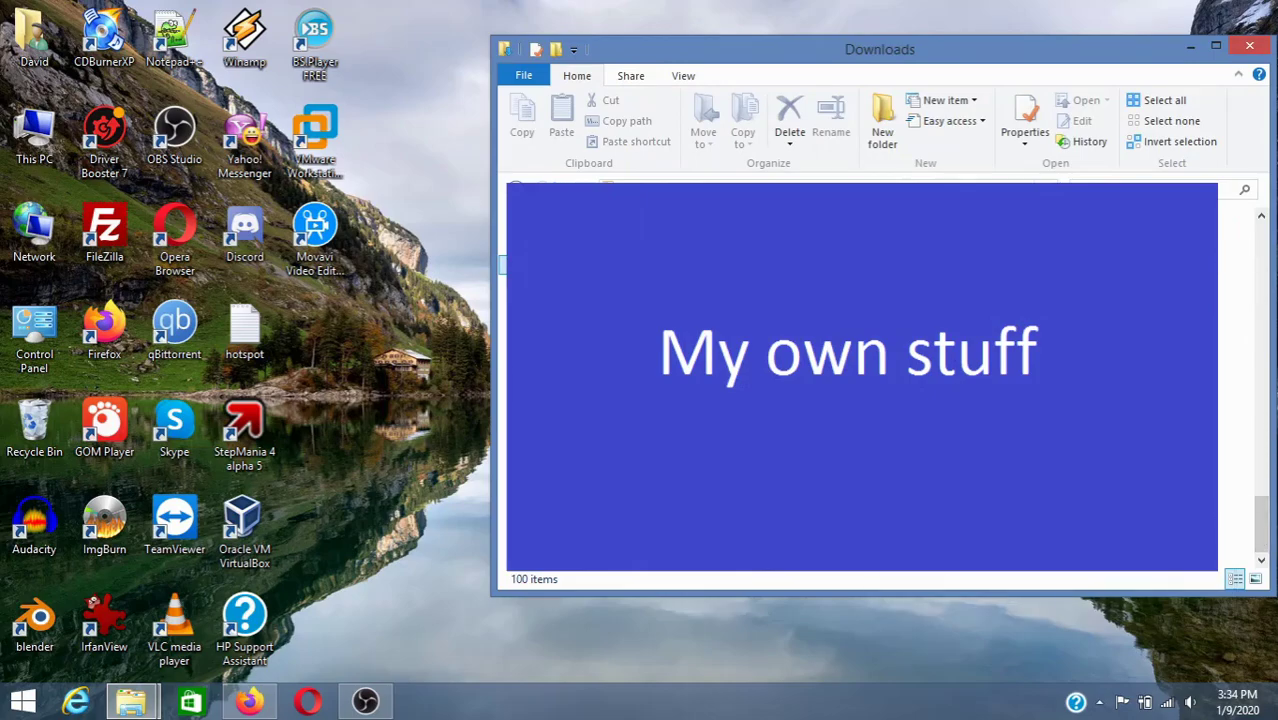
click(1150, 450)
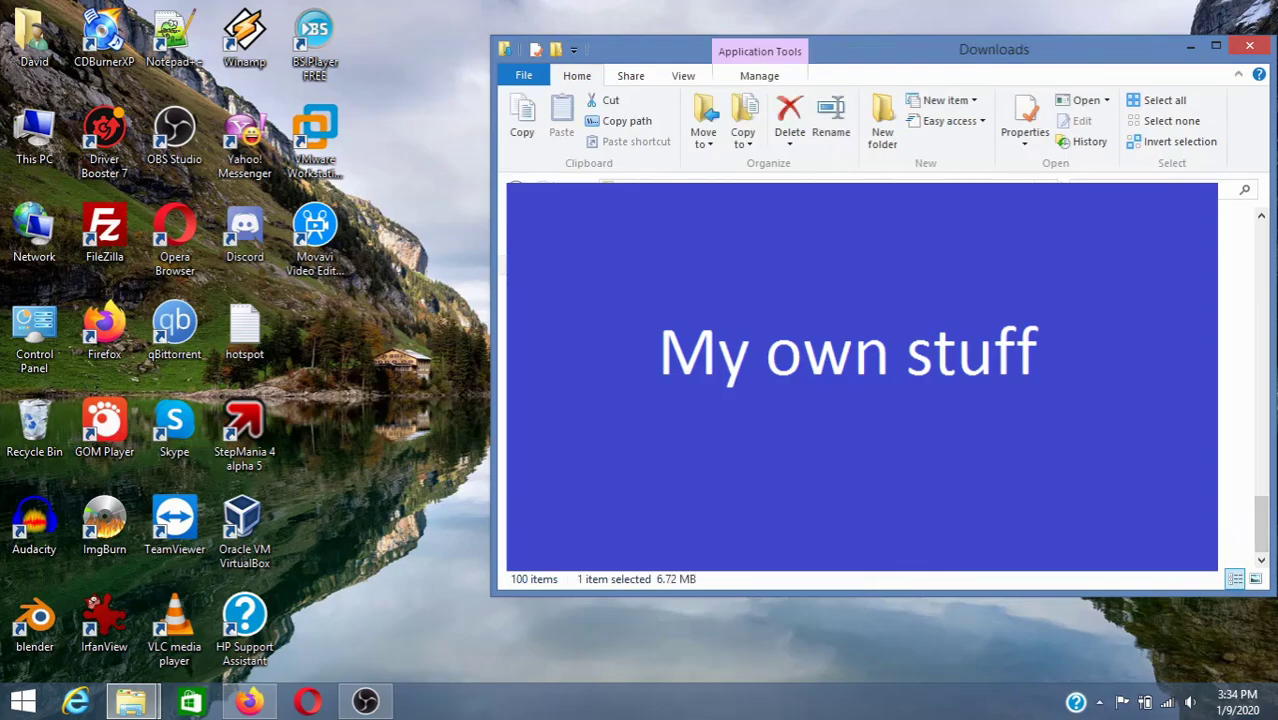
click(1192, 48)
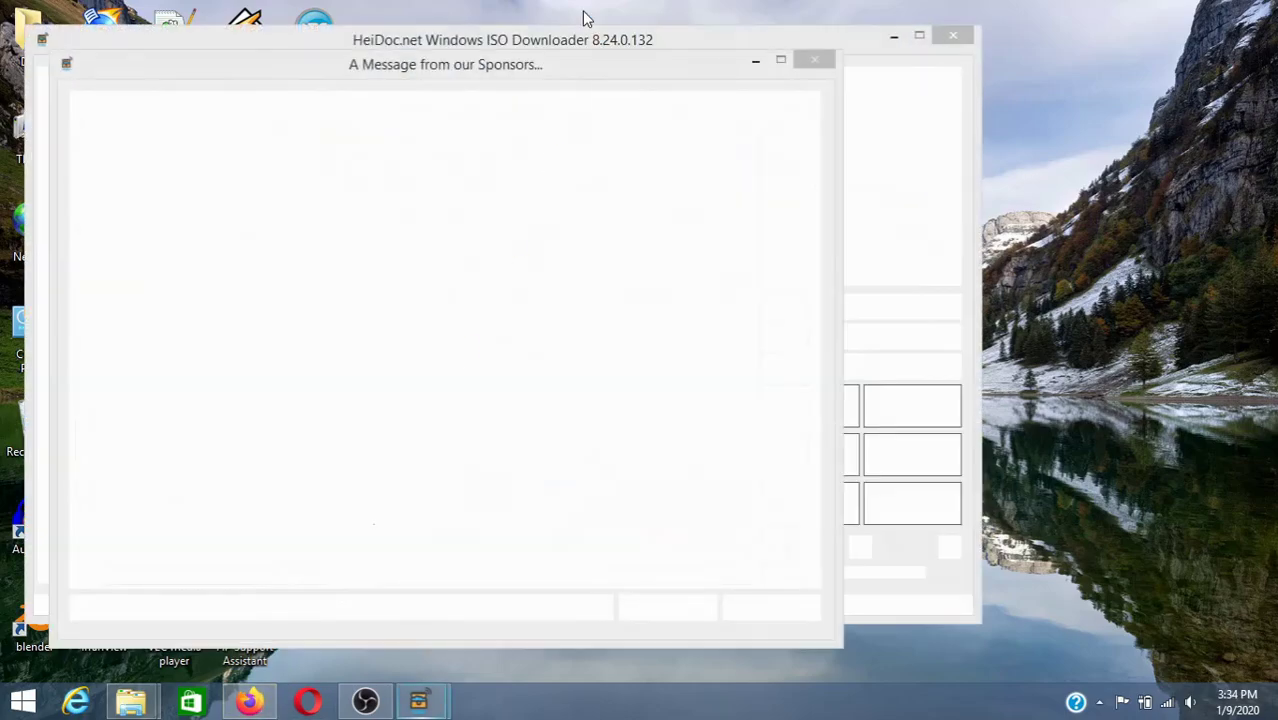
- Dismiss the sponsor message and confirm Windows 8.1/Windows 8.1 Pro as the edition
click(756, 60)
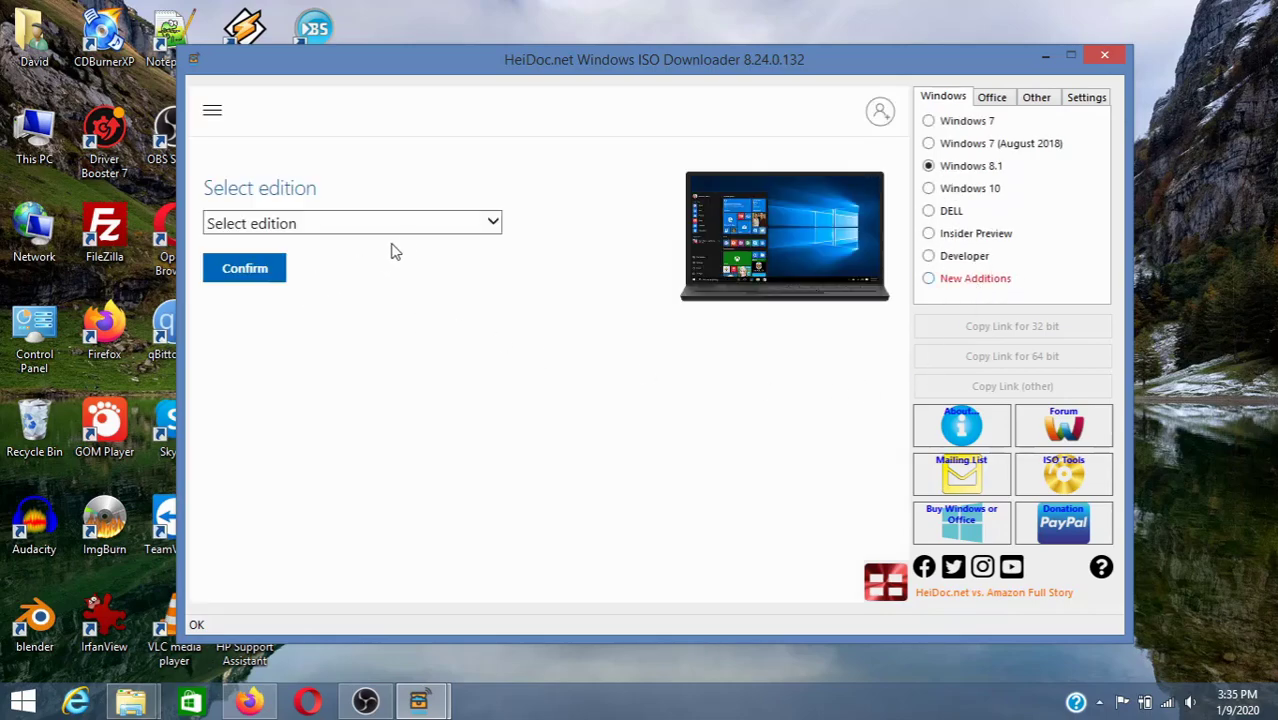
click(494, 224)
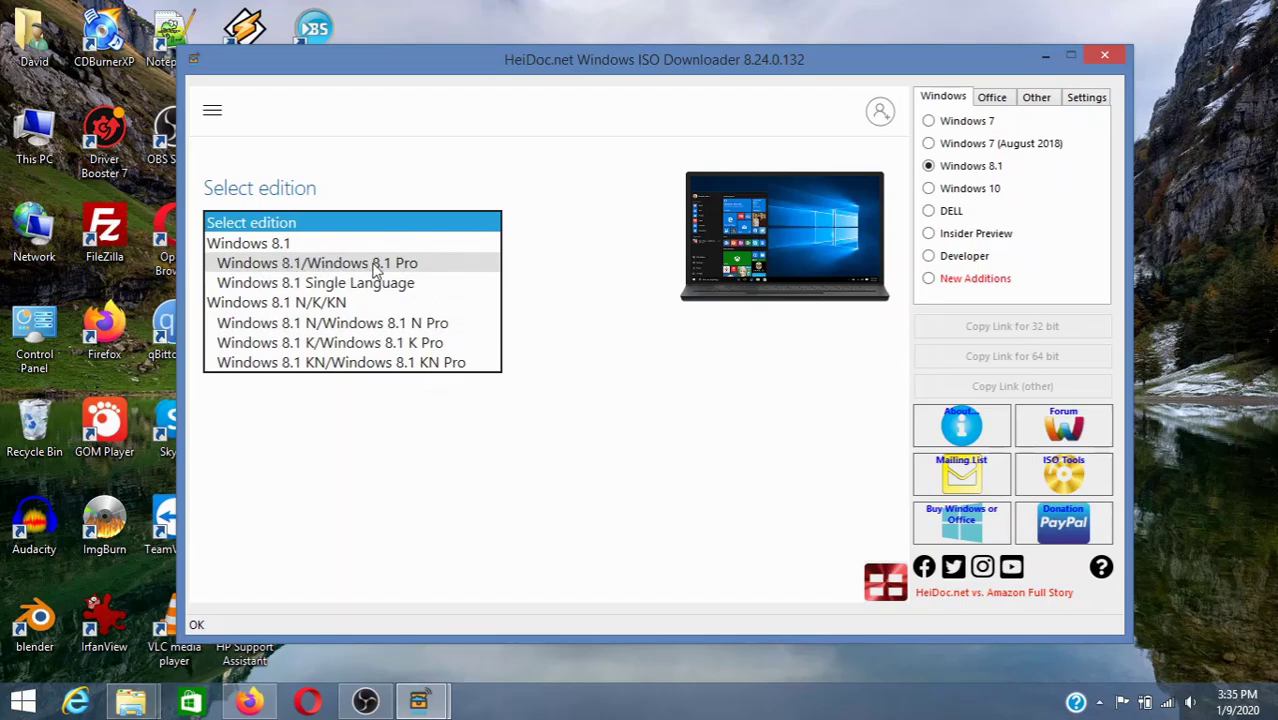
click(376, 263)
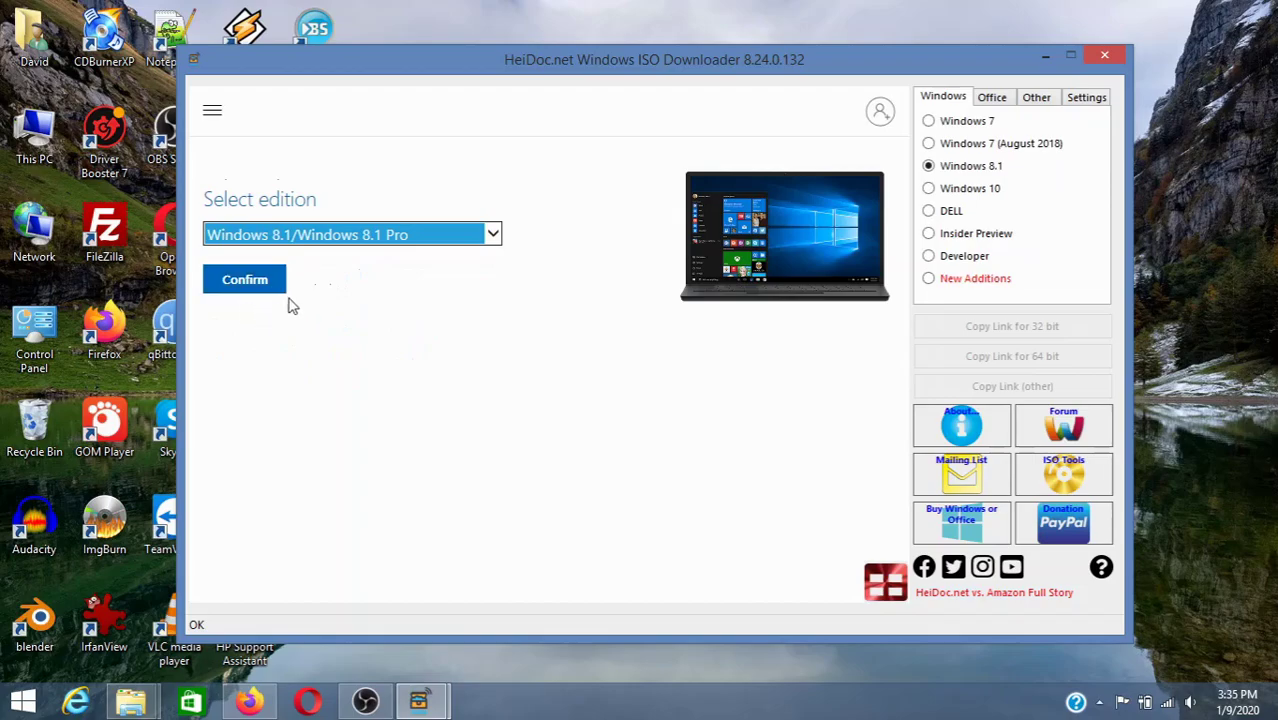
click(224, 284)
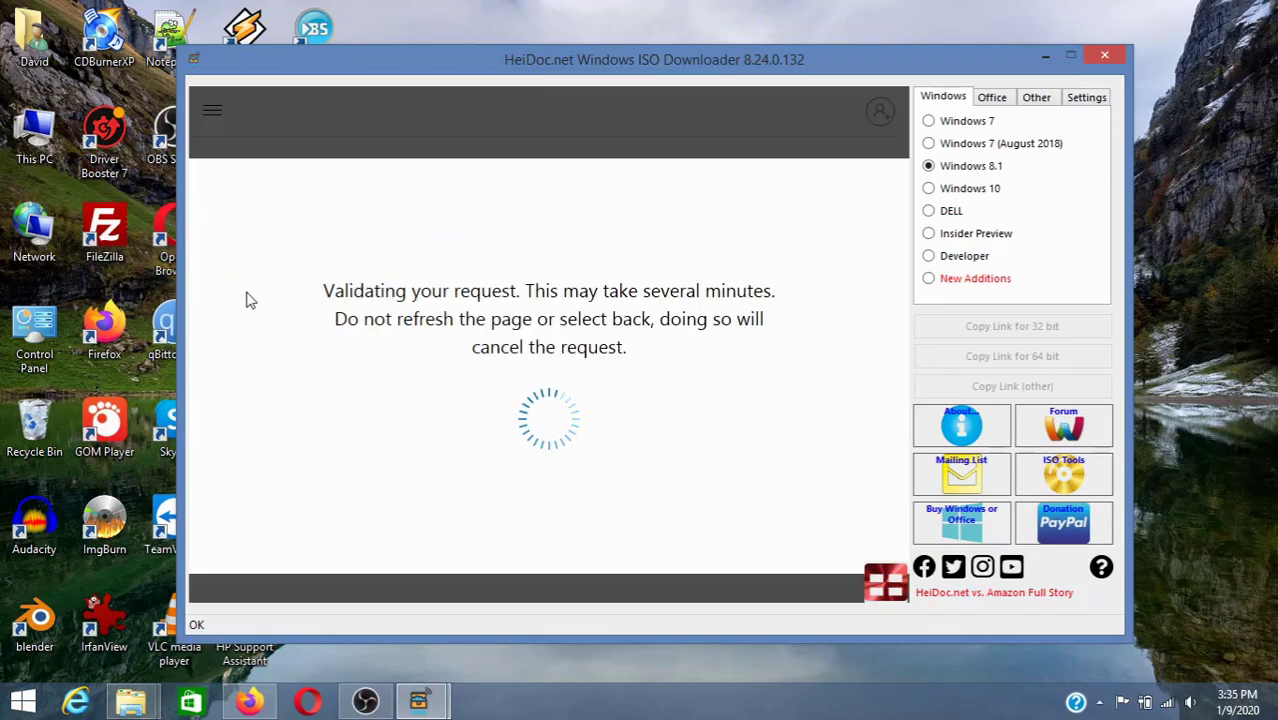
- Choose English as the product language and confirm it
click(318, 439)
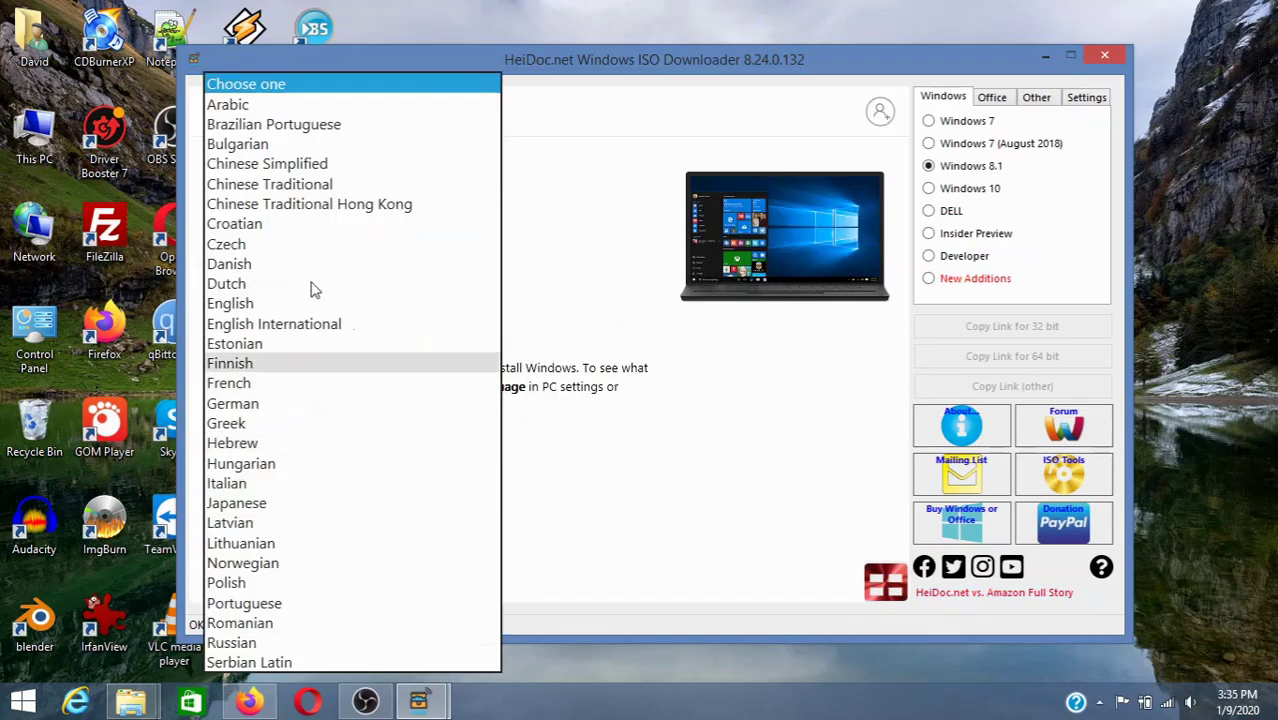
scroll(348, 512, down, 2)
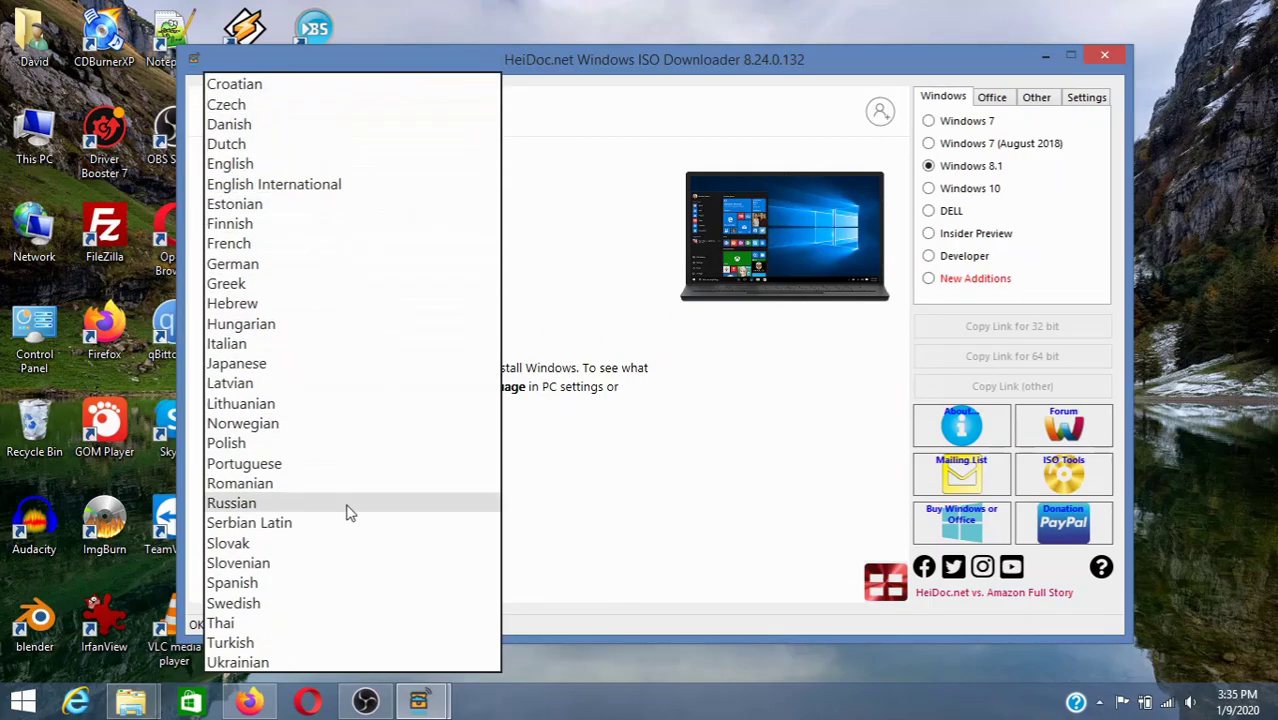
scroll(337, 497, up, 3)
click(265, 305)
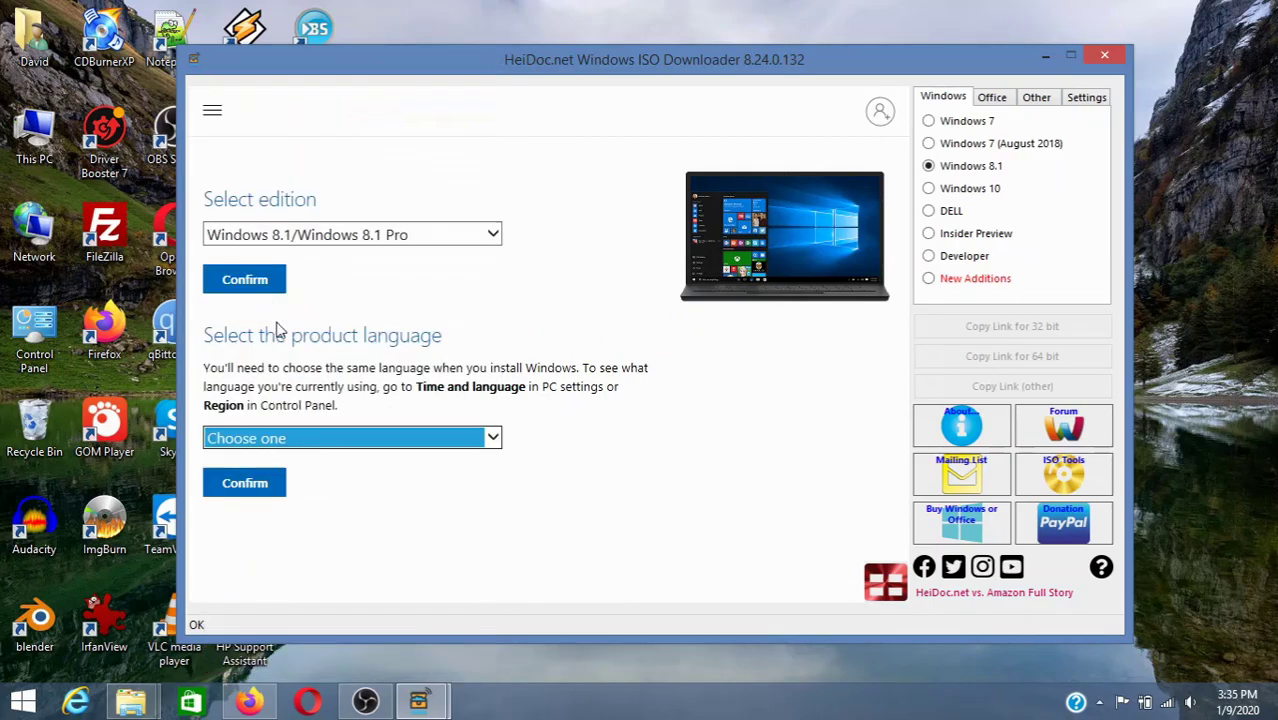
click(280, 487)
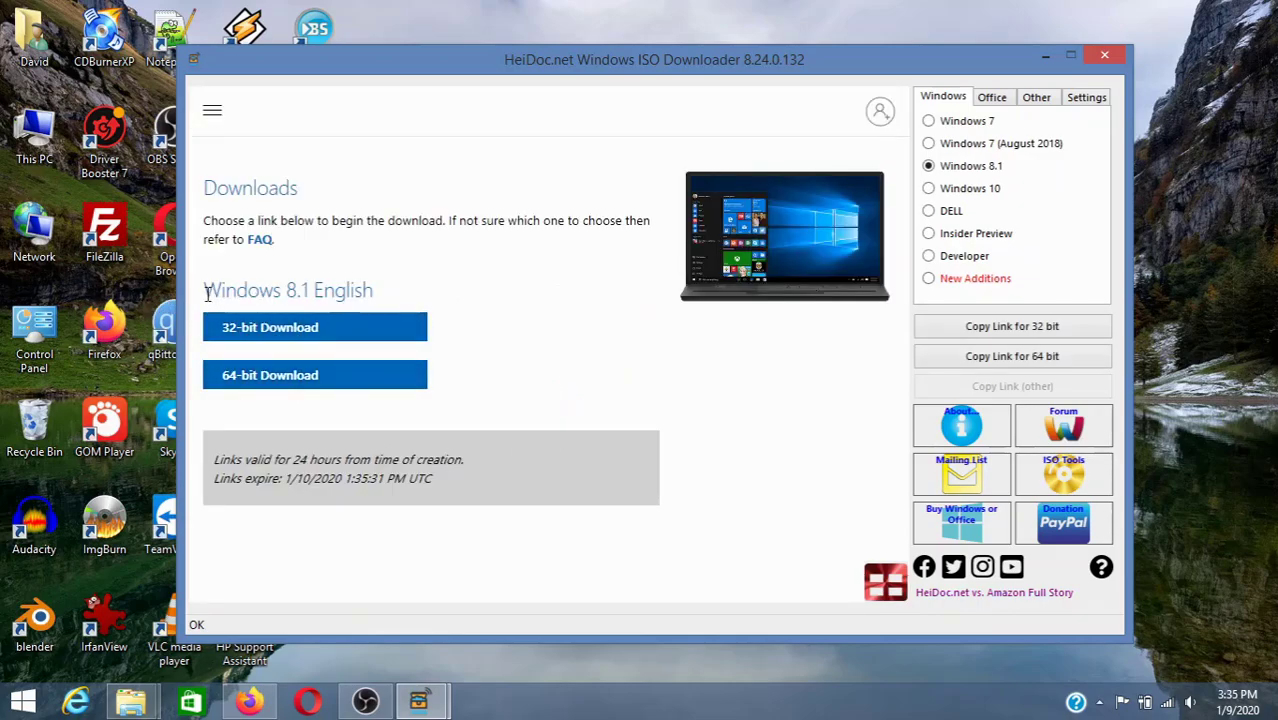
- Check the System information page to confirm the PC runs a 64-bit system
drag(205, 291, 374, 292)
click(368, 333)
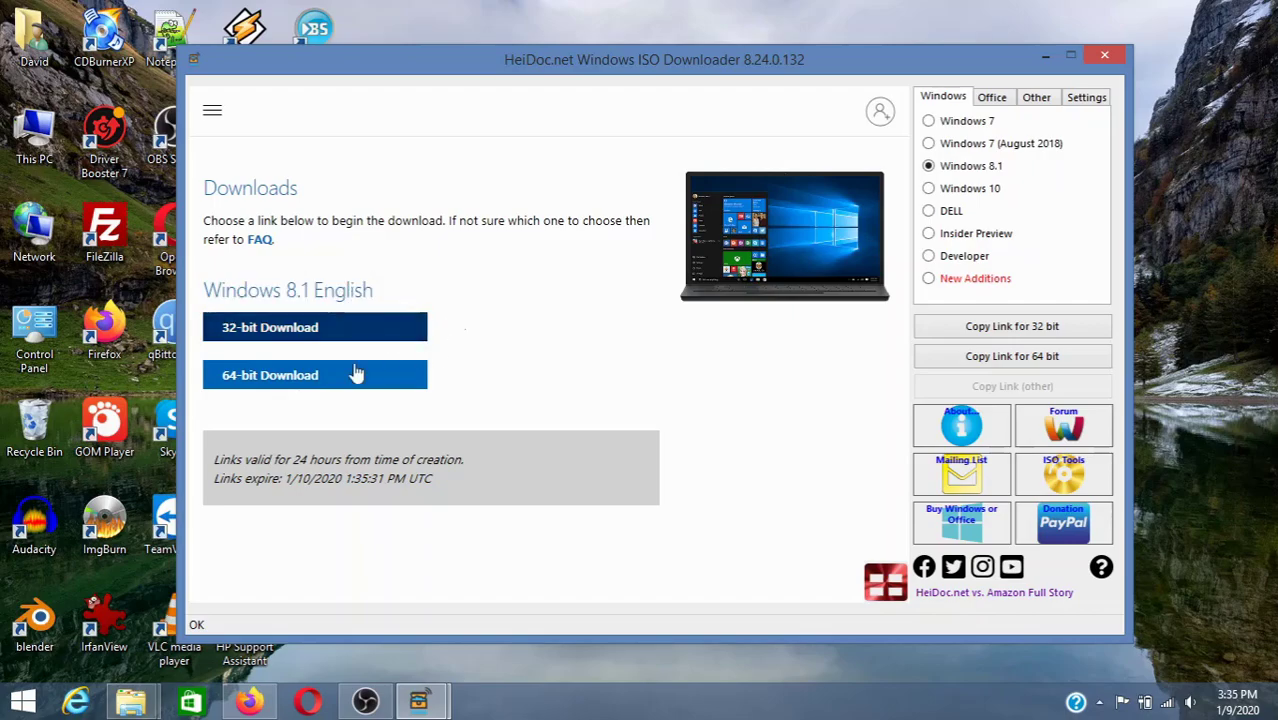
right_click(22, 702)
click(60, 420)
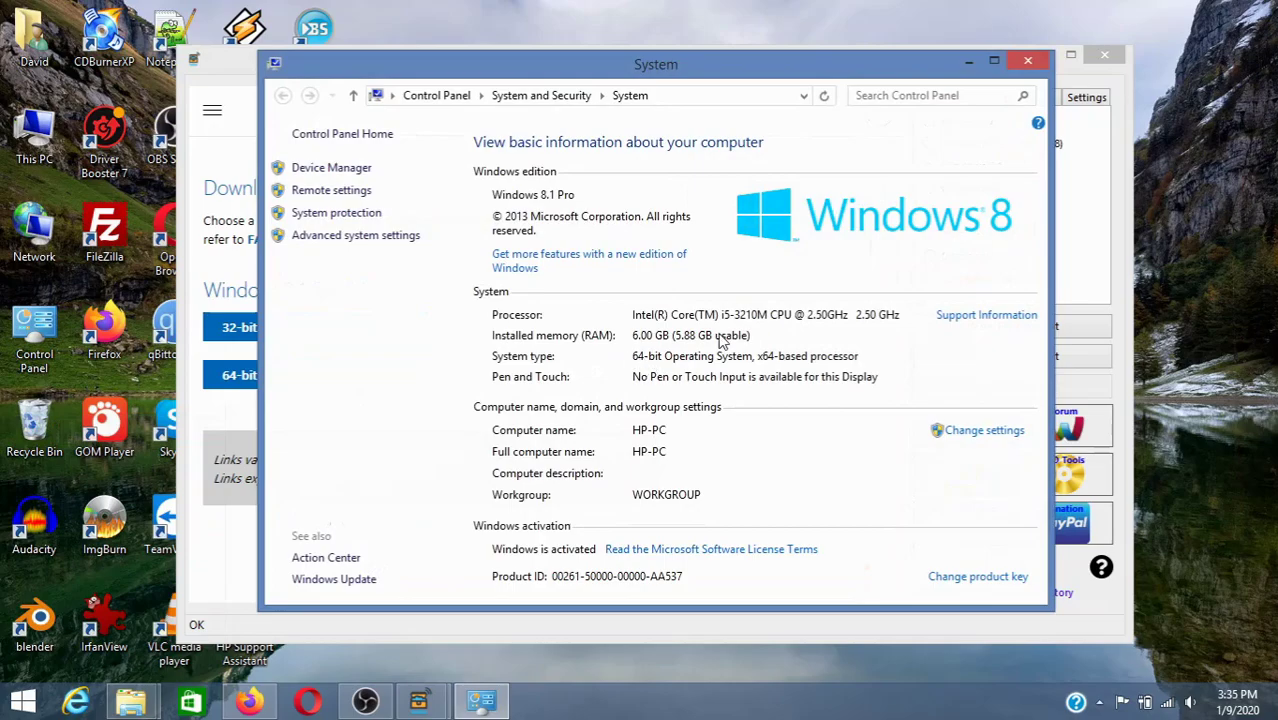
click(1027, 61)
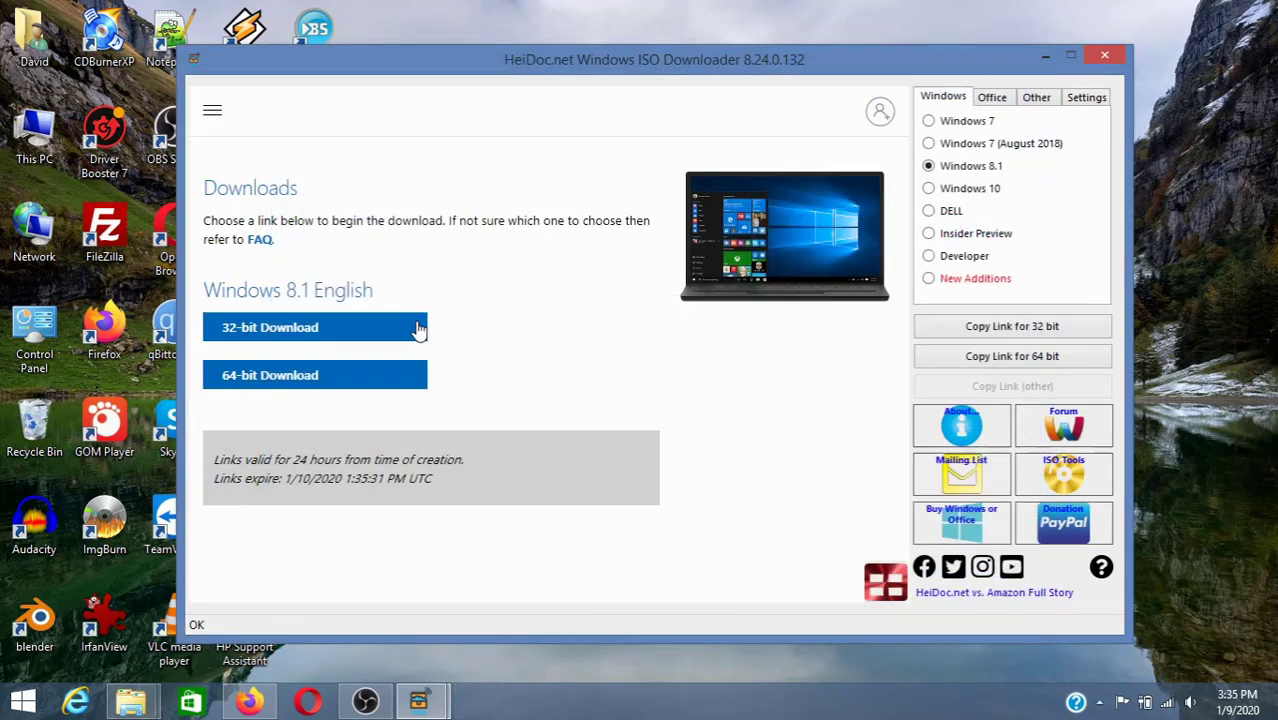
- Start the 64-bit Win8.1_English_x64.iso download, cancel the Save As, and close the downloader
click(344, 381)
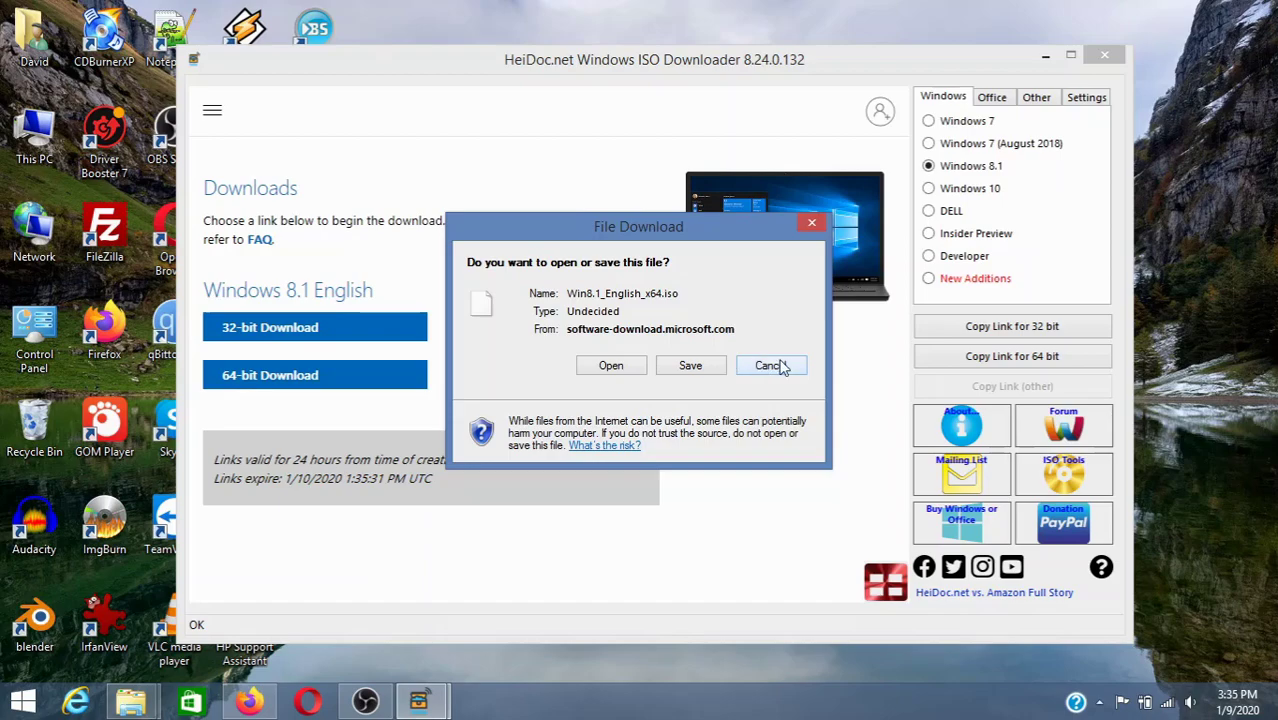
click(689, 366)
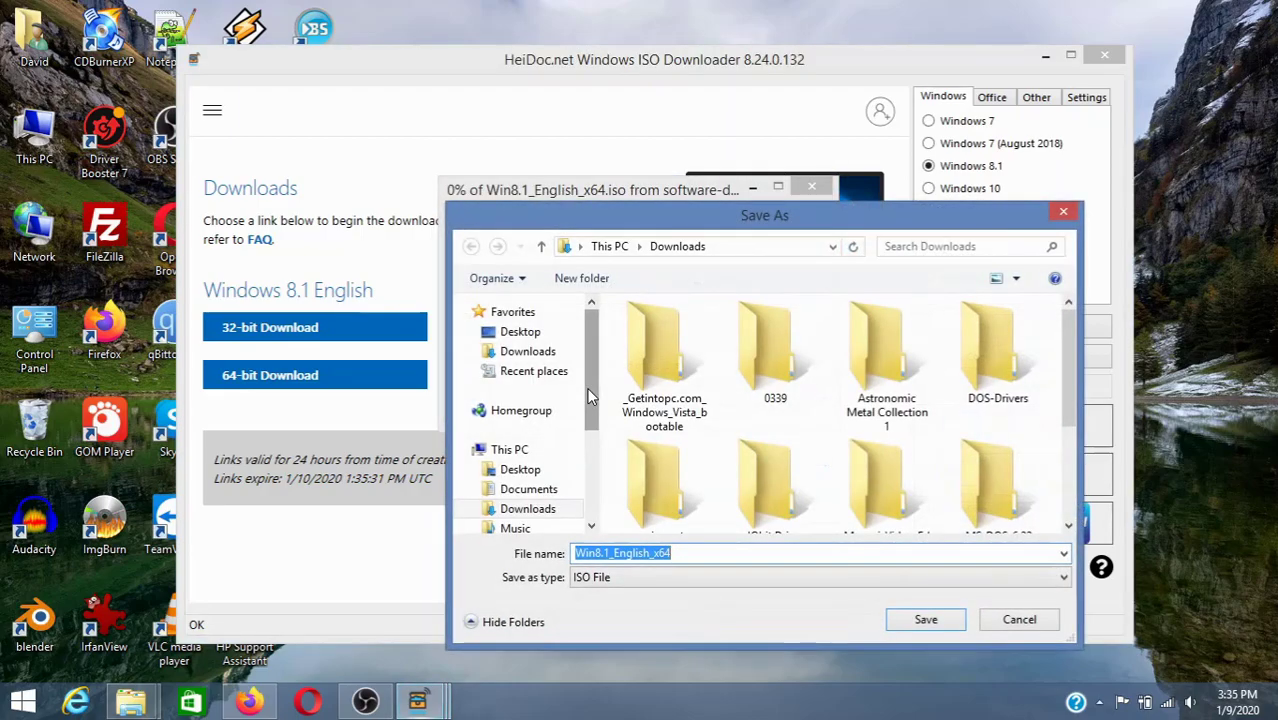
drag(589, 388, 591, 449)
scroll(556, 499, up, 1)
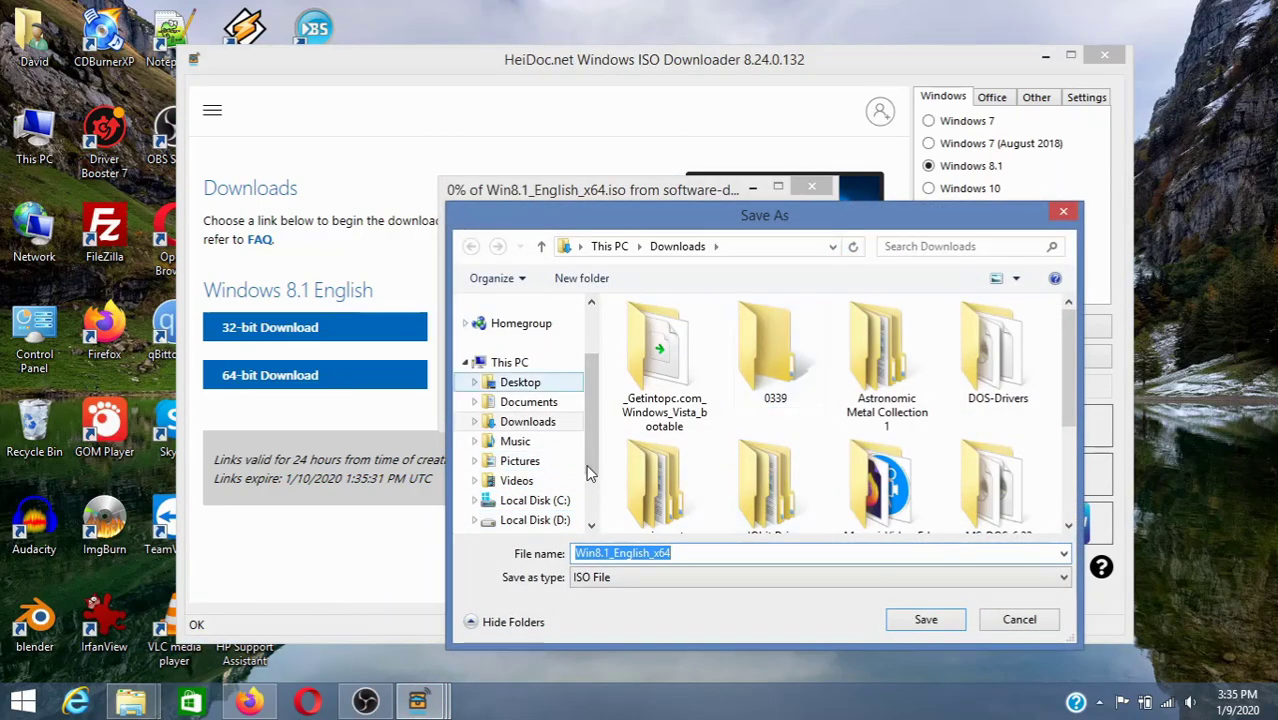
click(1063, 212)
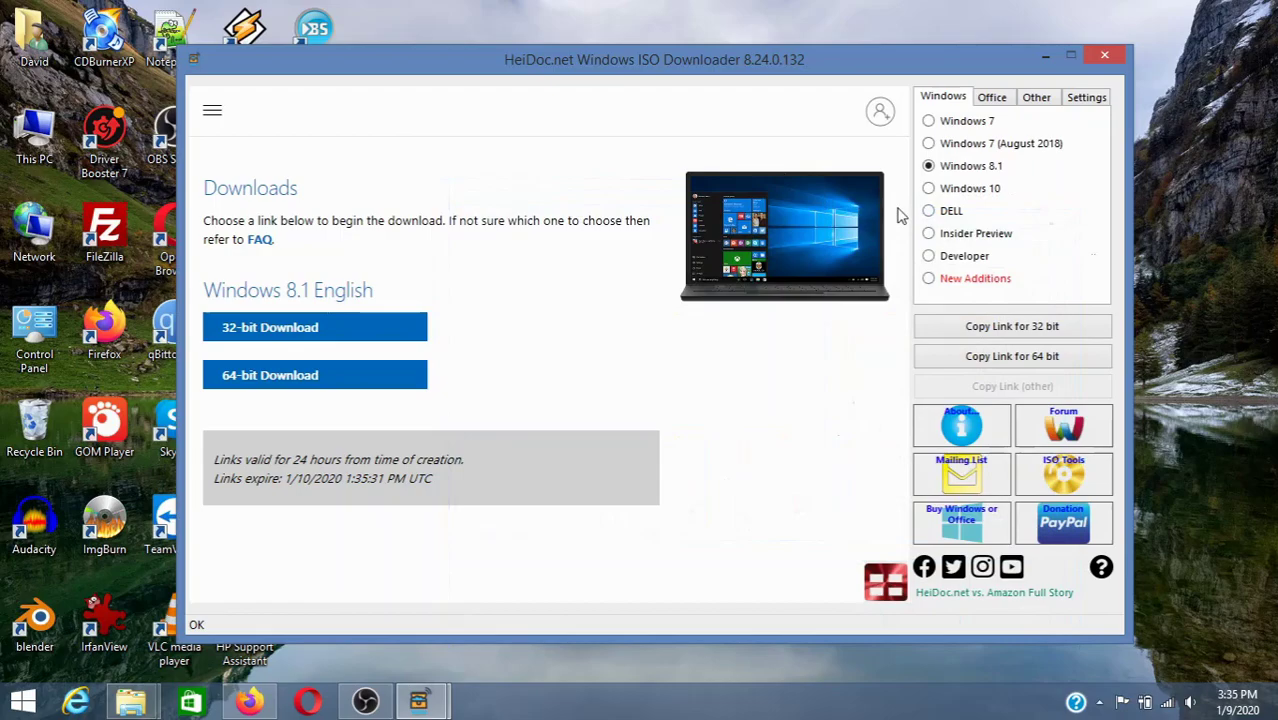
click(1101, 55)
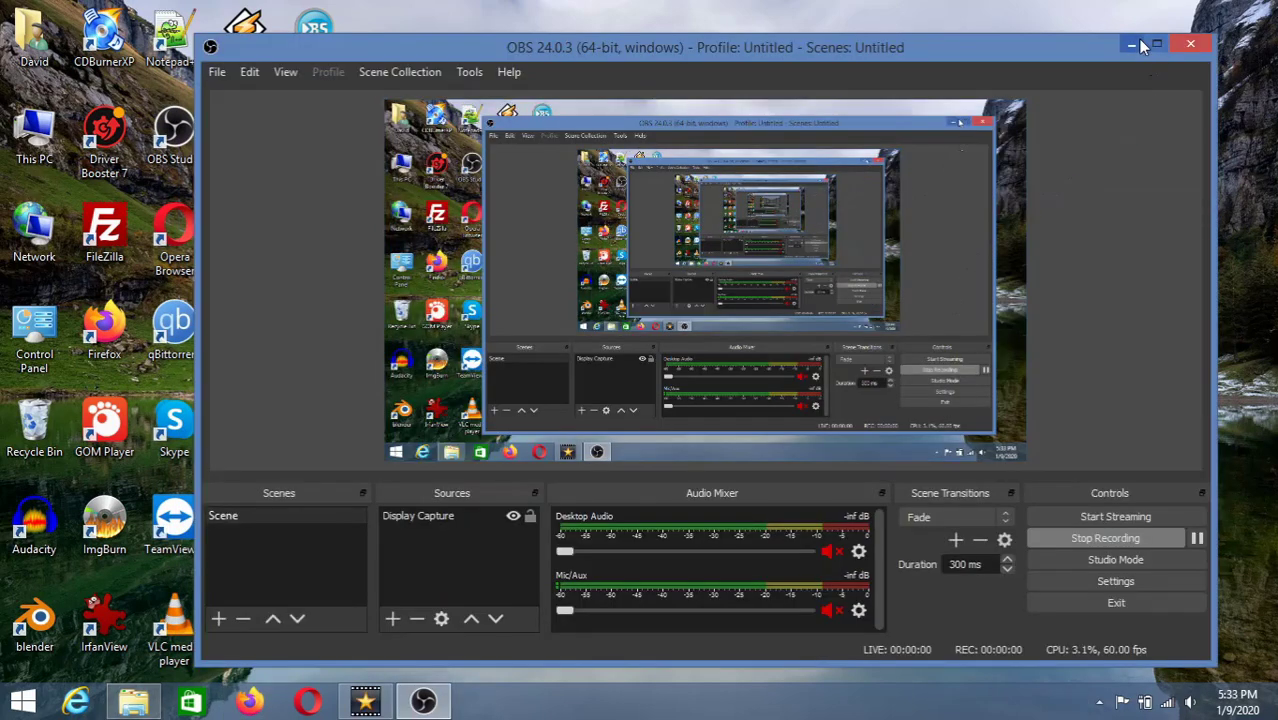
click(1133, 40)
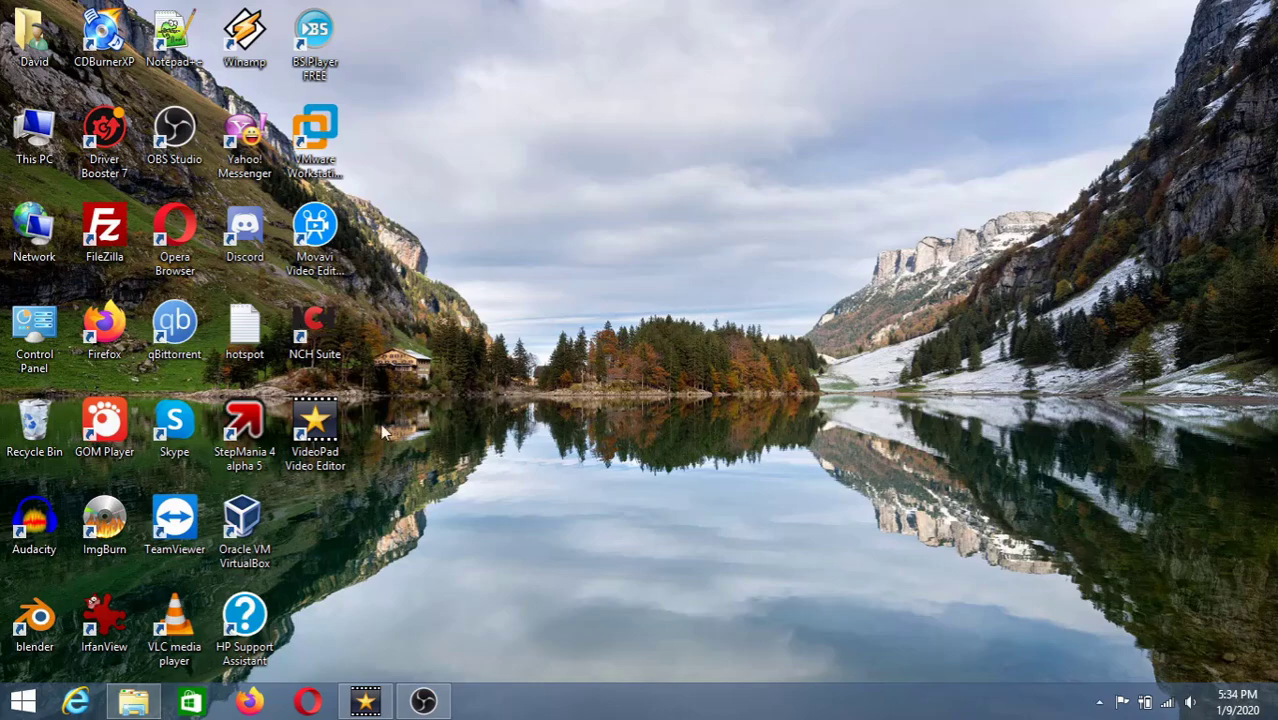
double_click(118, 524)
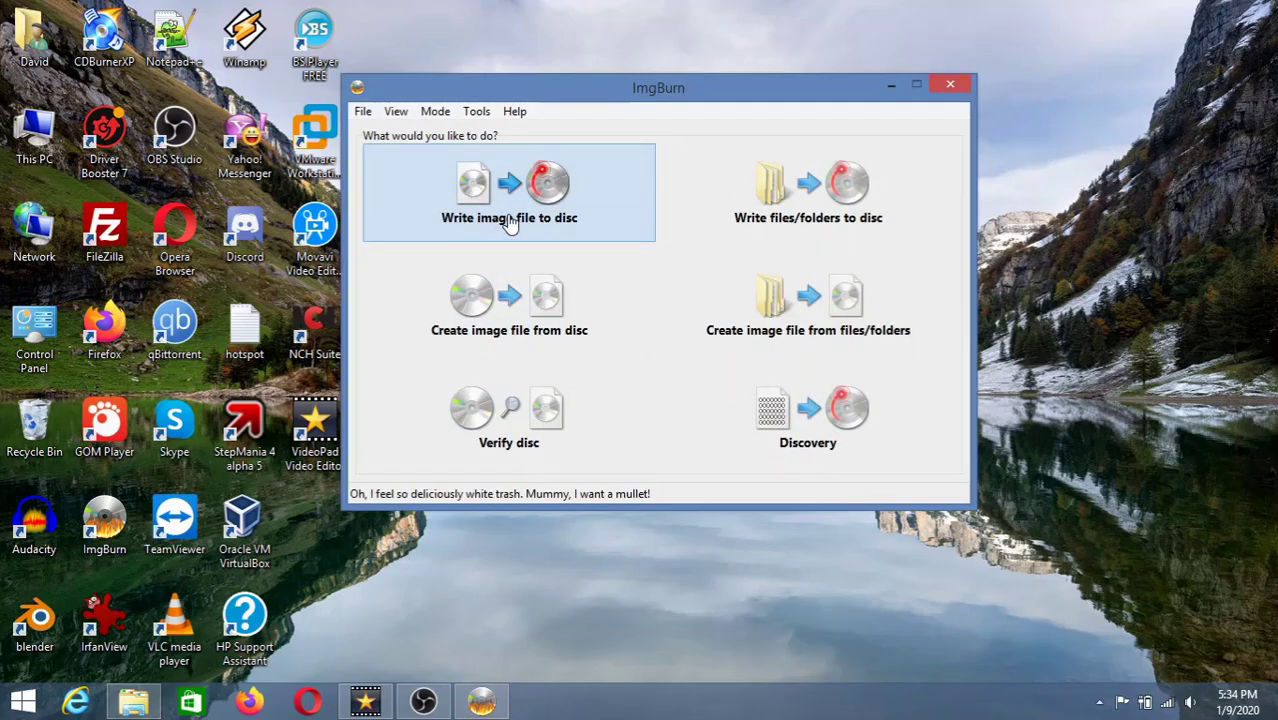
click(507, 216)
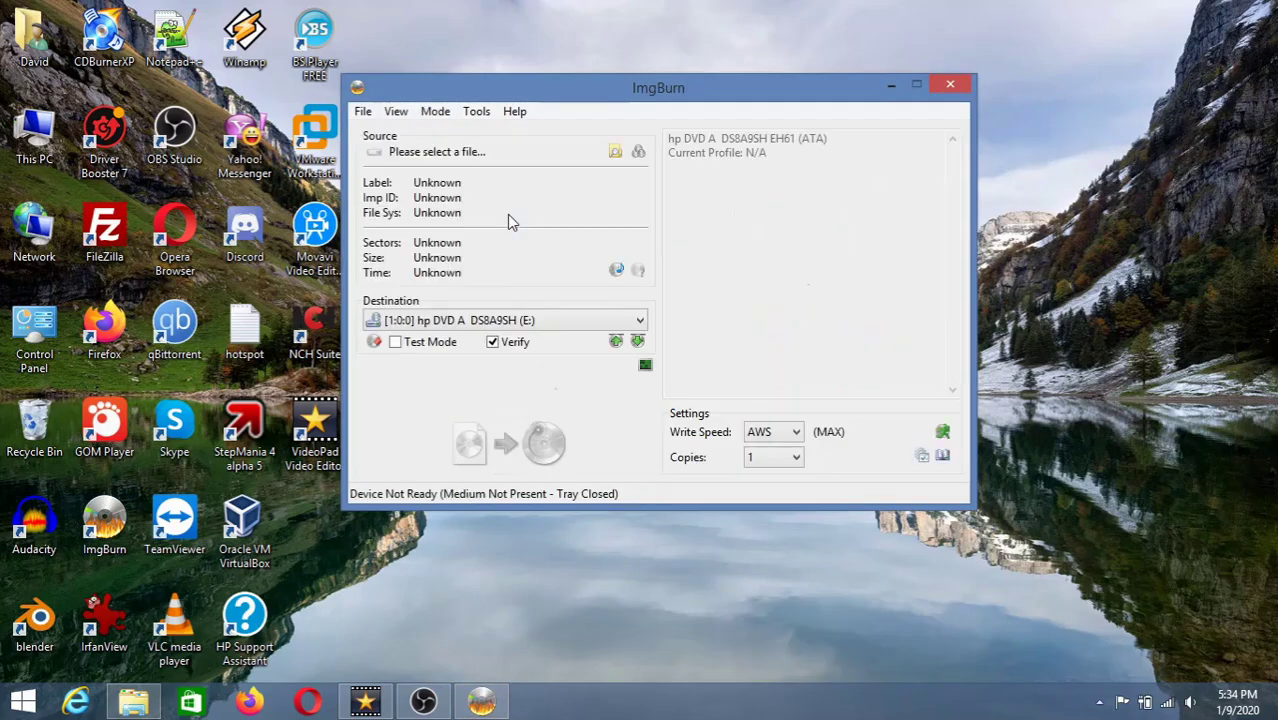
click(616, 152)
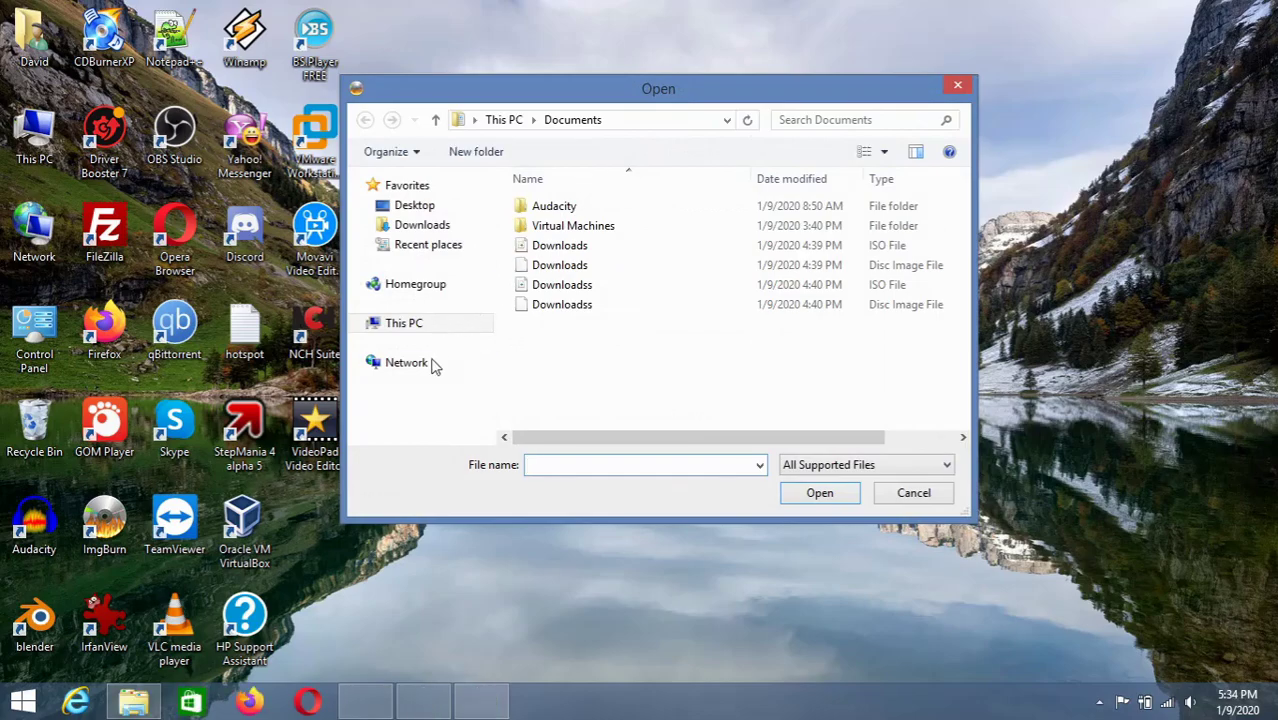
click(368, 323)
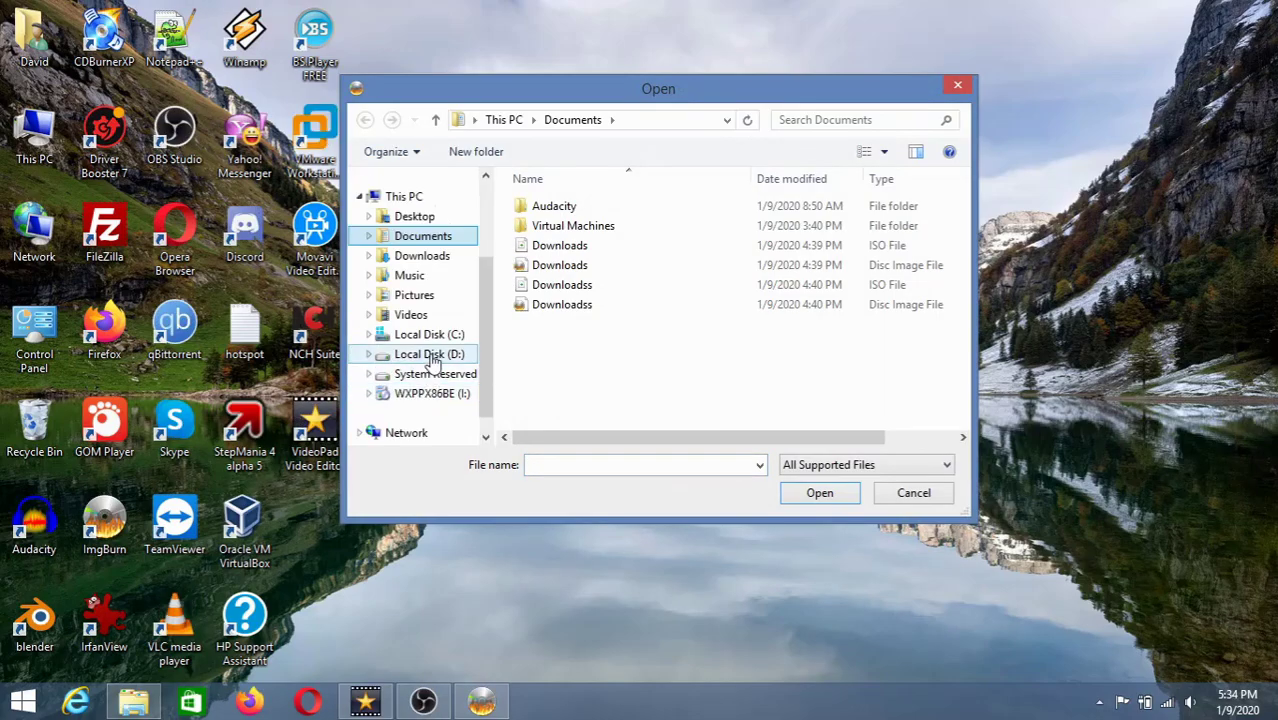
click(430, 354)
double_click(638, 428)
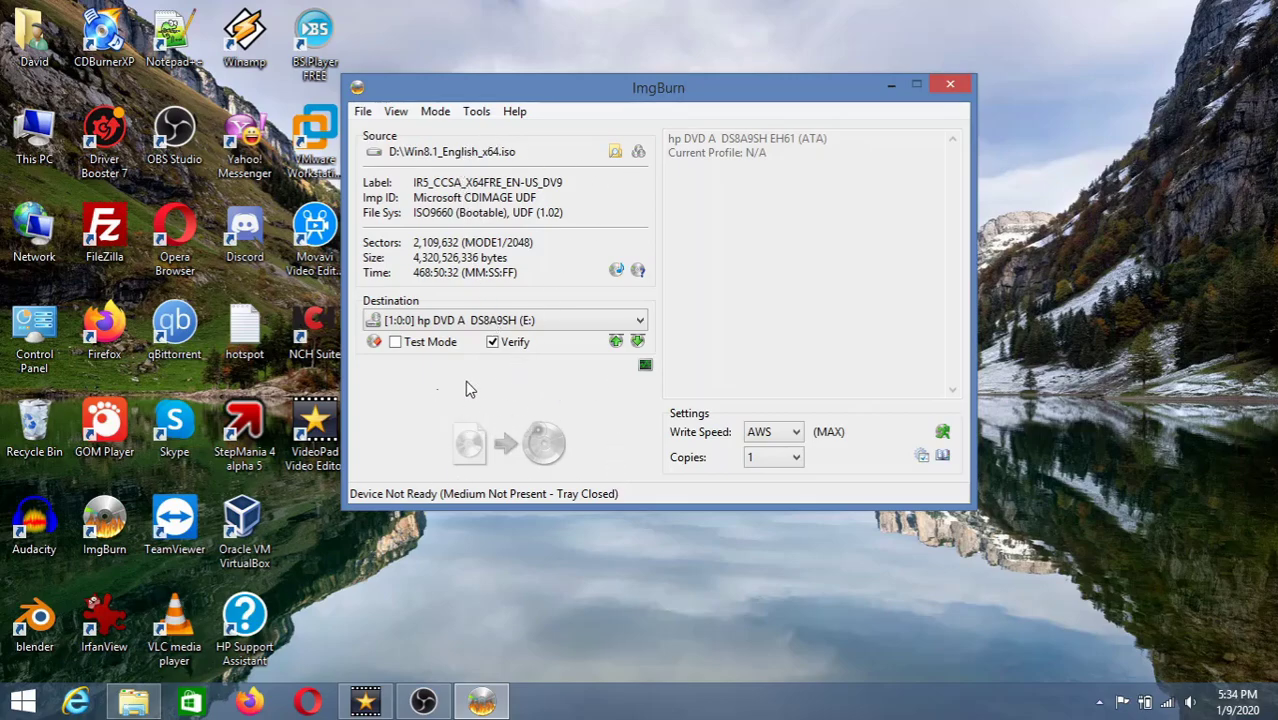
click(946, 86)
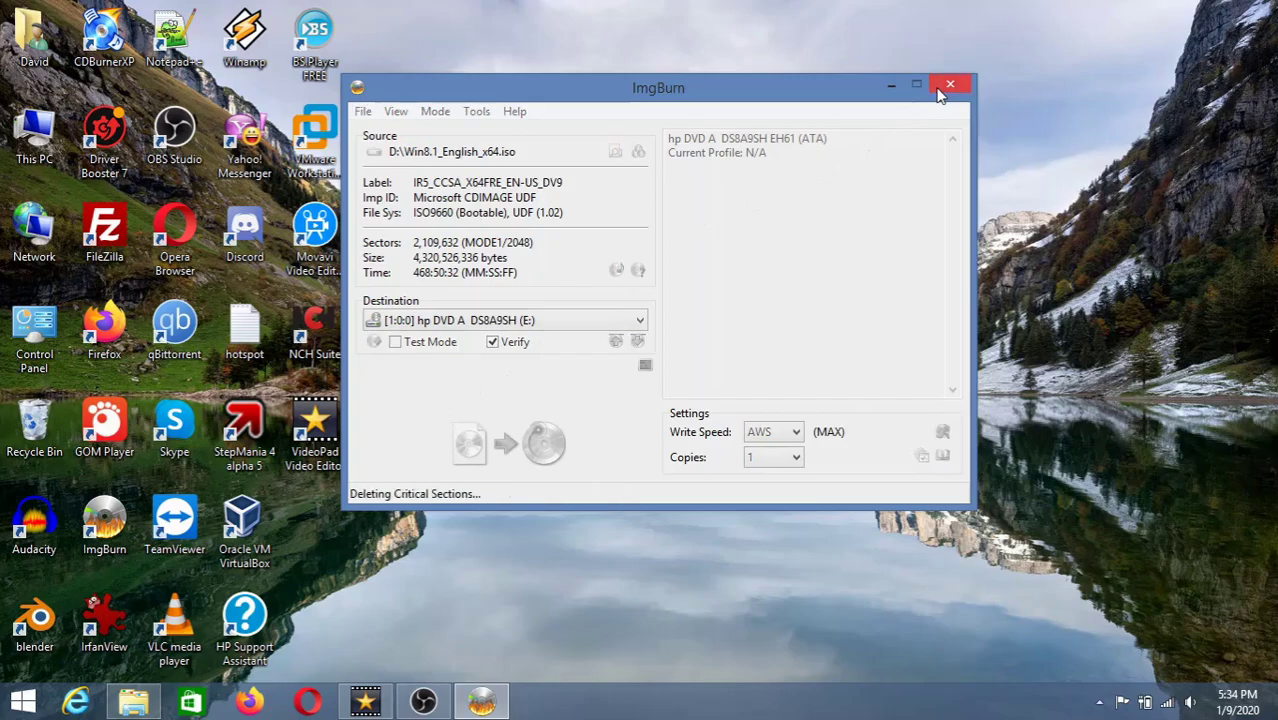
drag(928, 110, 868, 166)
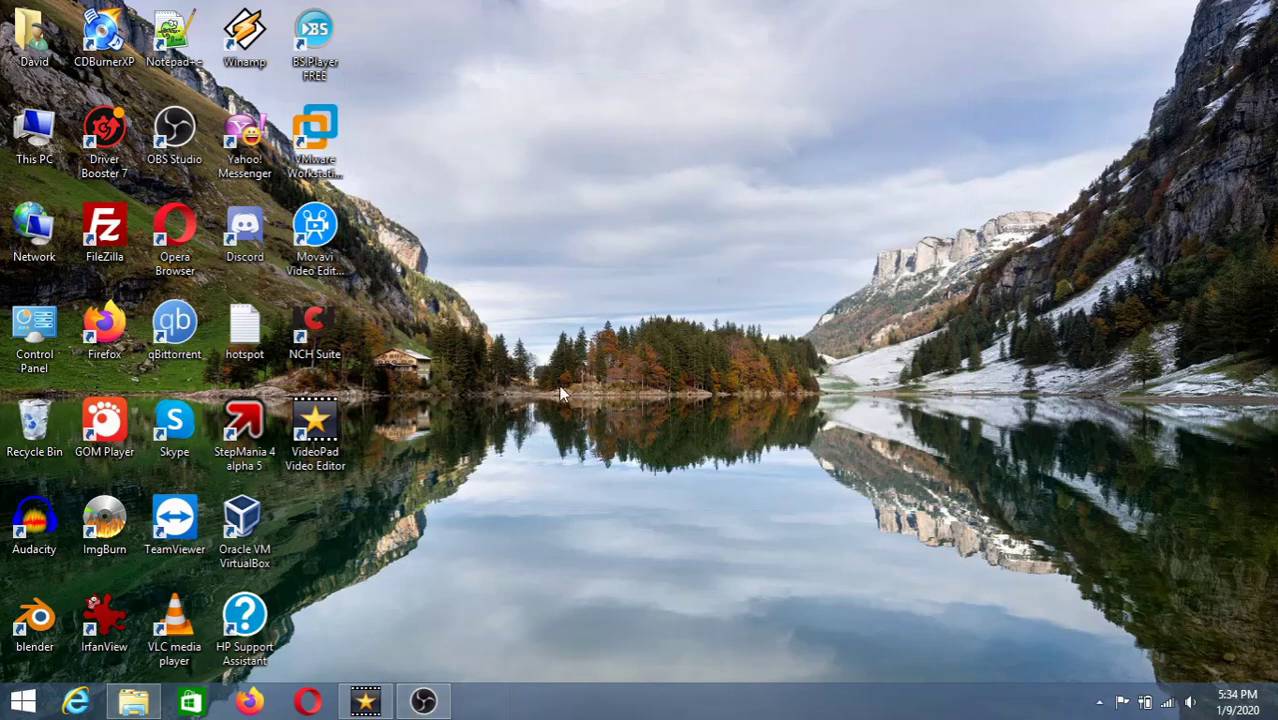
click(249, 701)
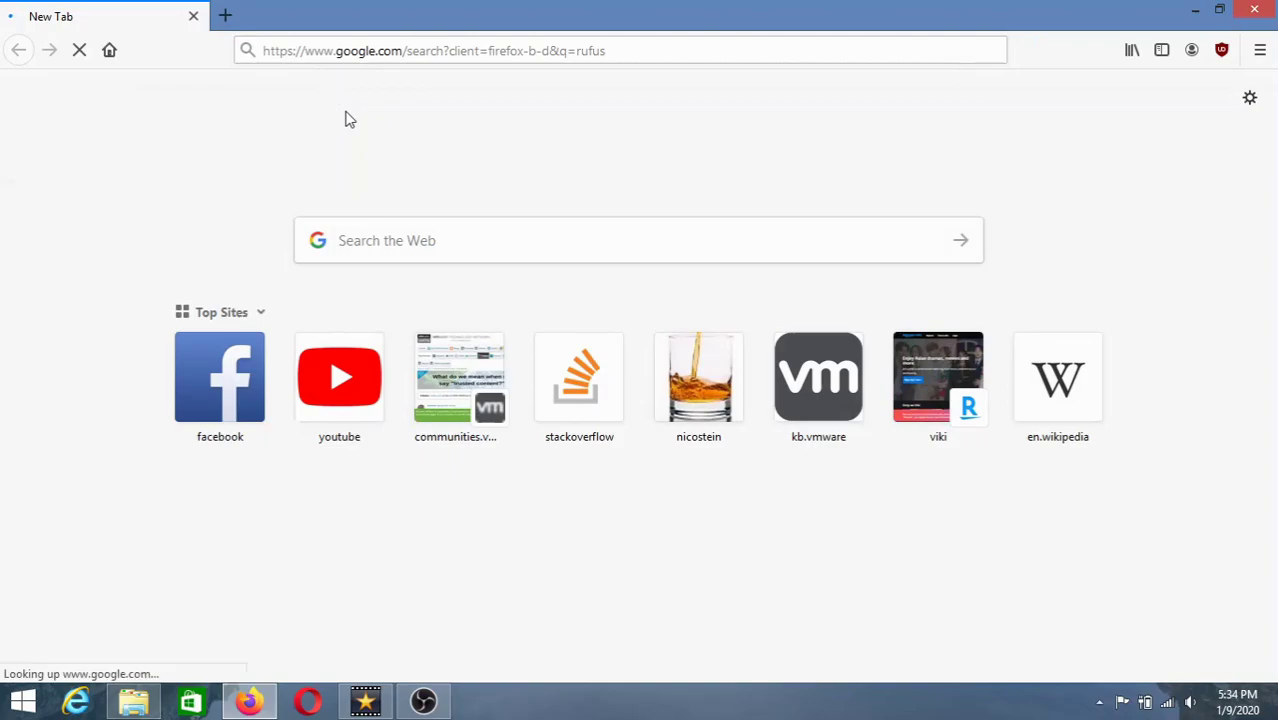
- Open the official rufus.ie site and start the Rufus 3.8 download
click(185, 402)
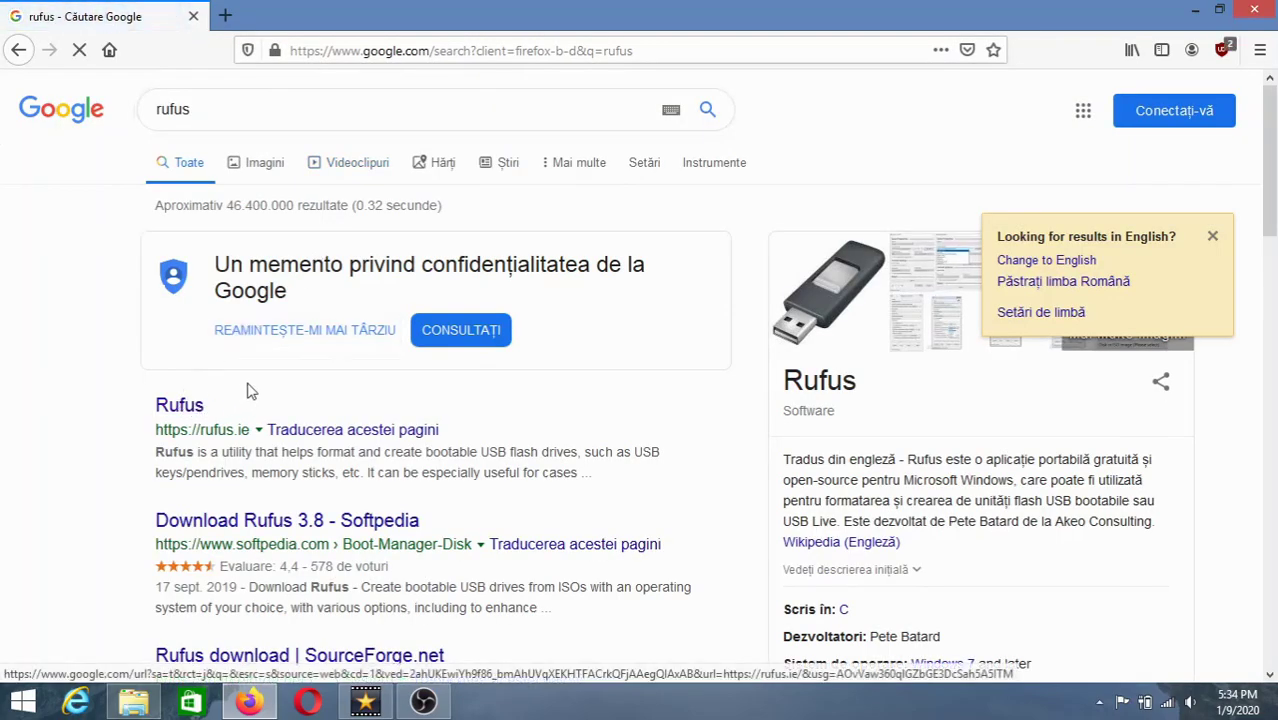
scroll(314, 392, down, 10)
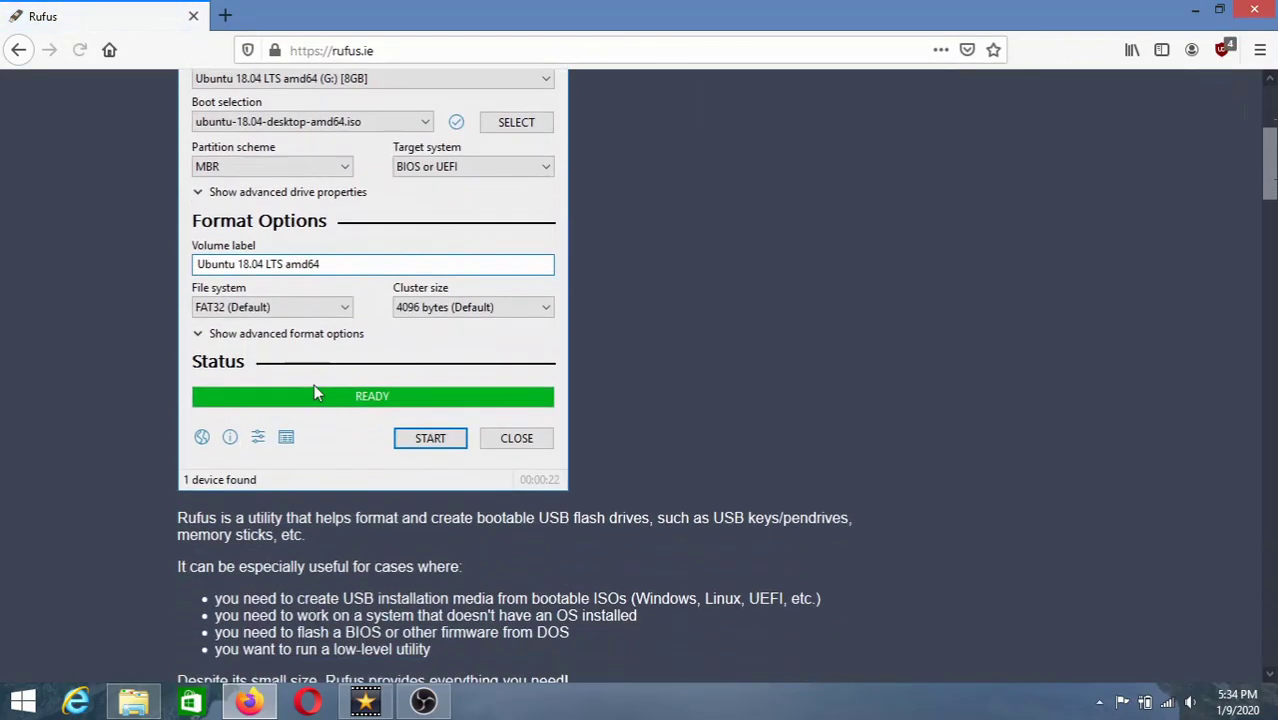
scroll(314, 392, down, 1)
click(298, 395)
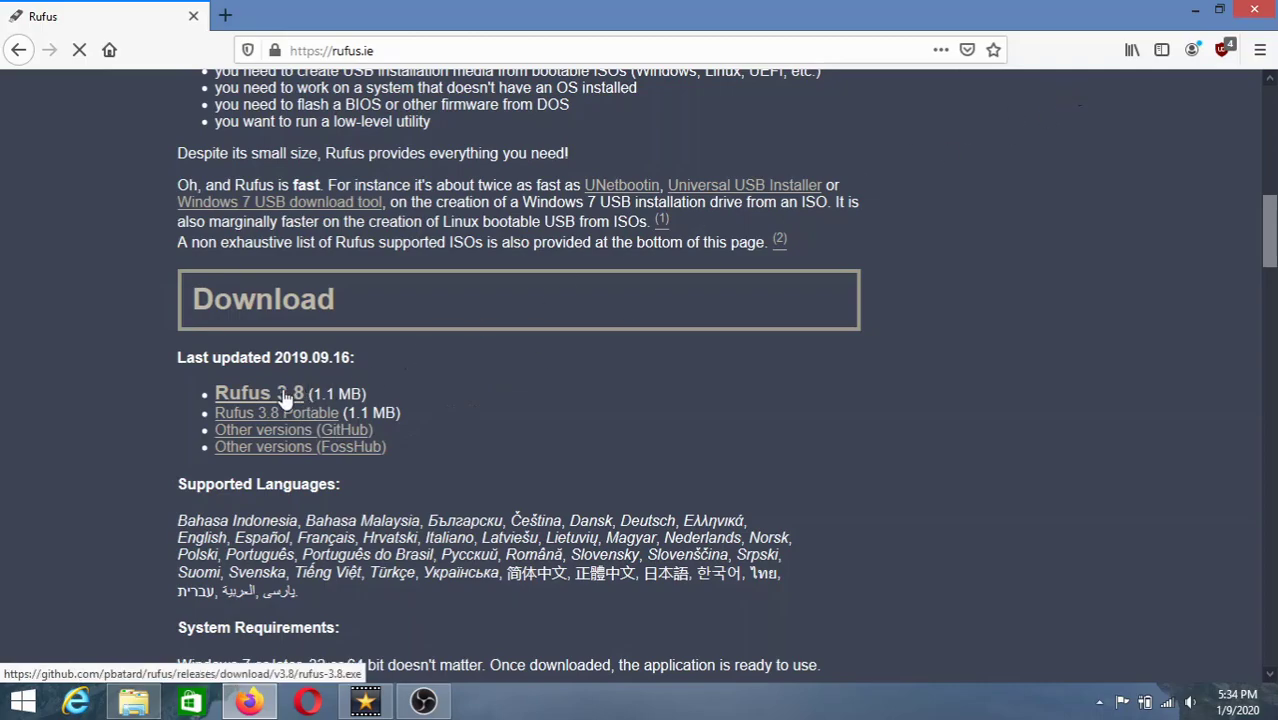
scroll(501, 385, down, 4)
scroll(214, 515, up, 6)
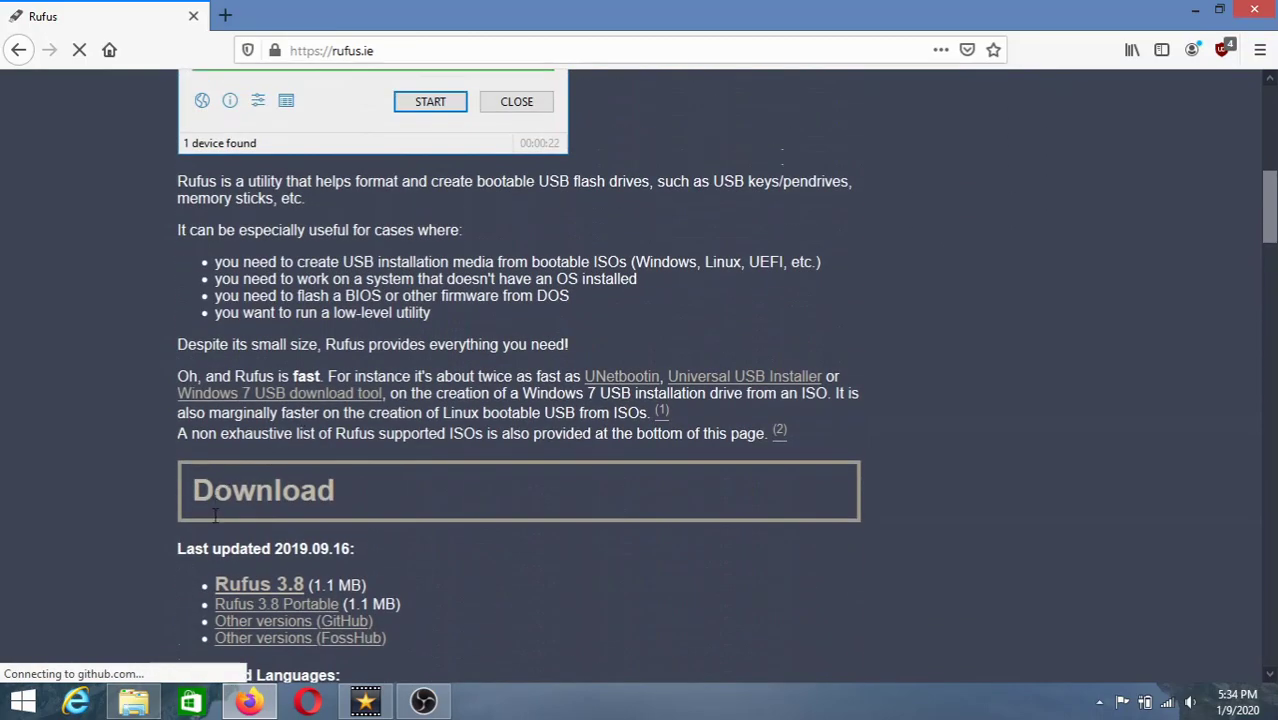
- Cancel the duplicate rufus-3.8.exe download and pick the earlier one from the full downloads list
right_click(276, 589)
click(228, 564)
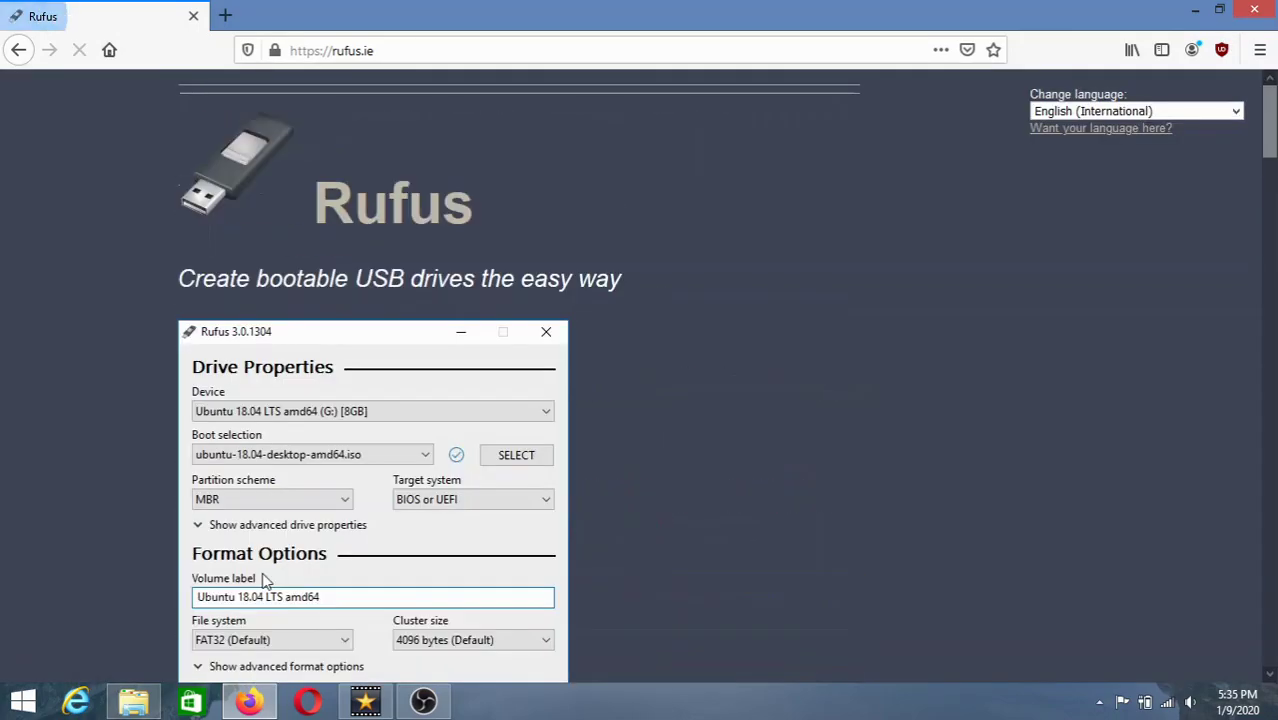
scroll(311, 523, down, 7)
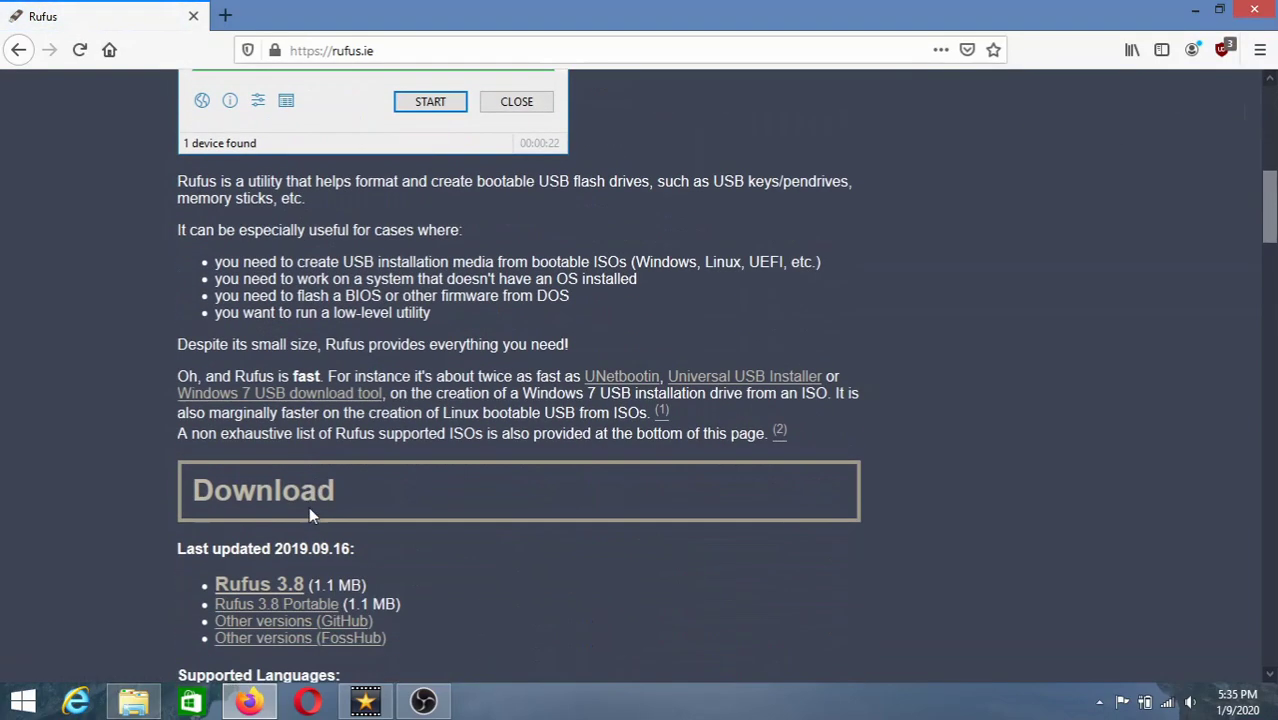
click(267, 590)
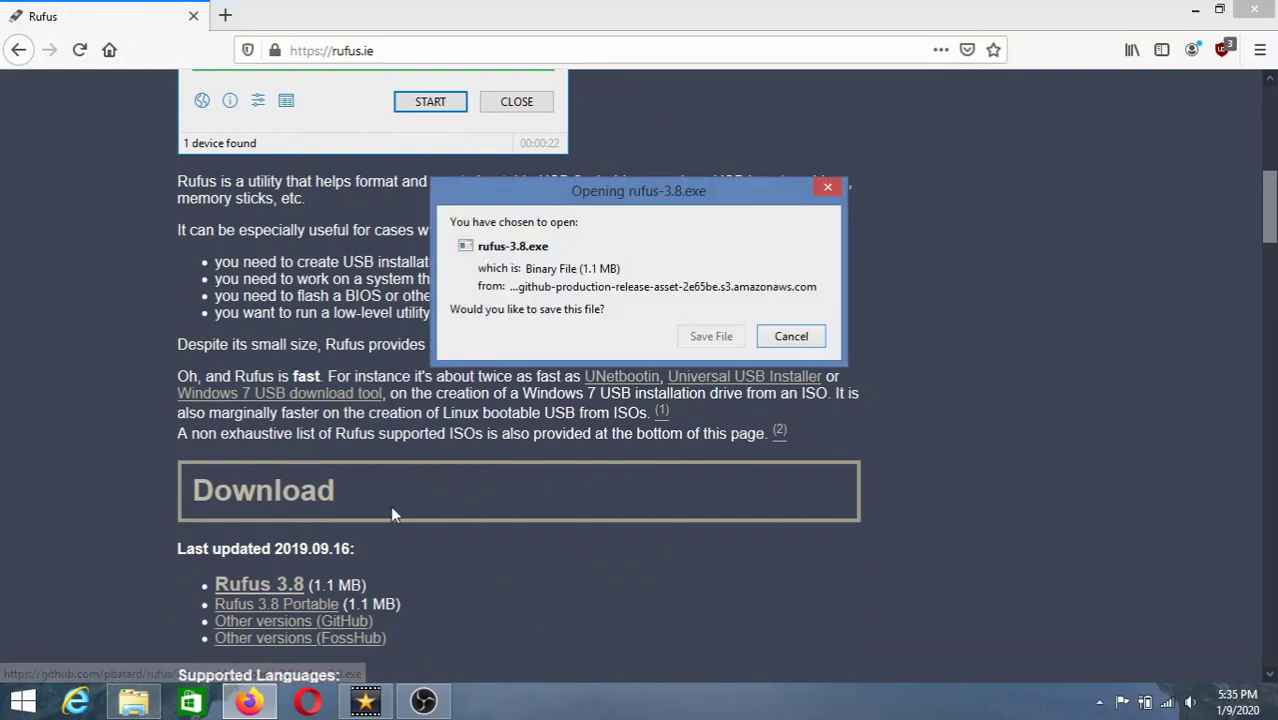
click(711, 335)
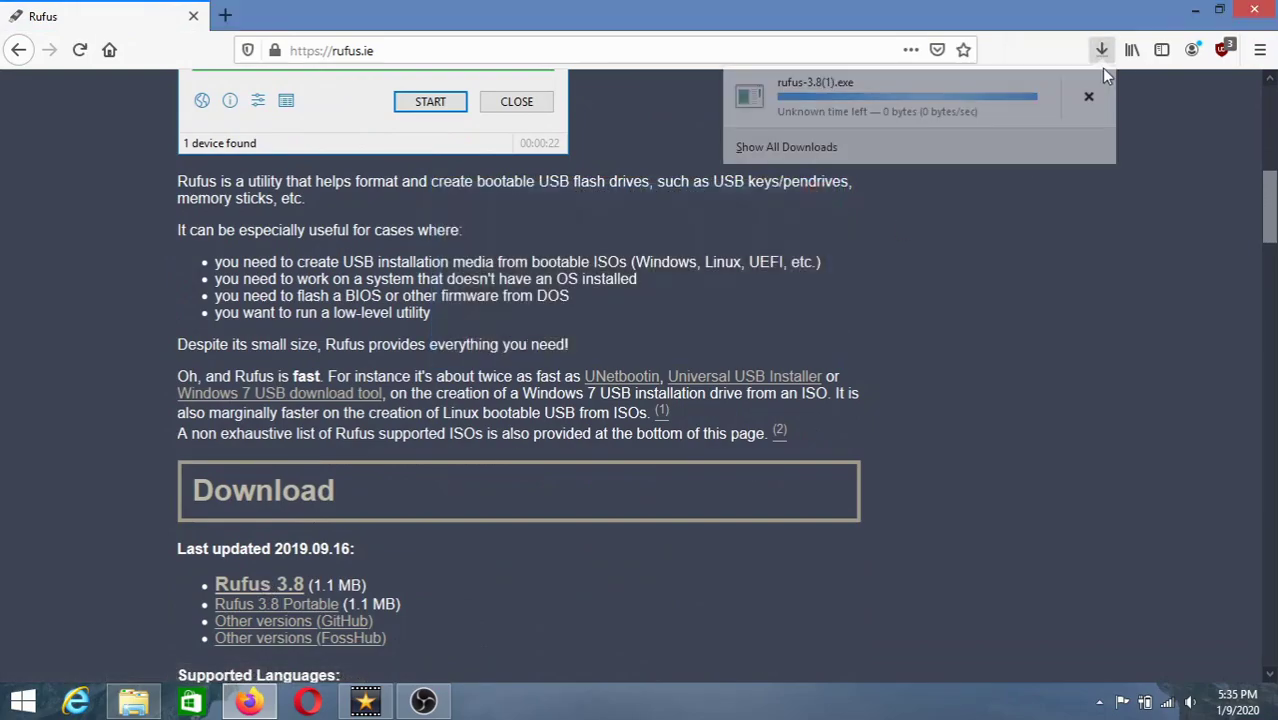
click(1089, 97)
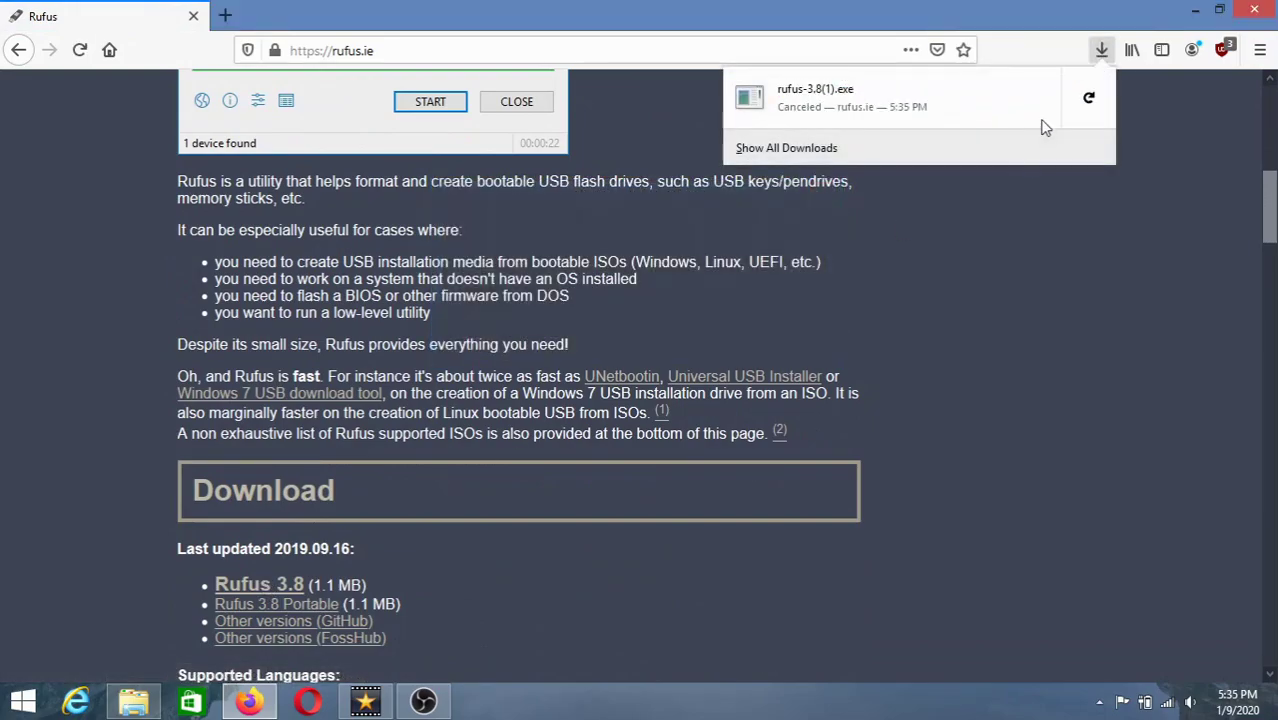
click(919, 150)
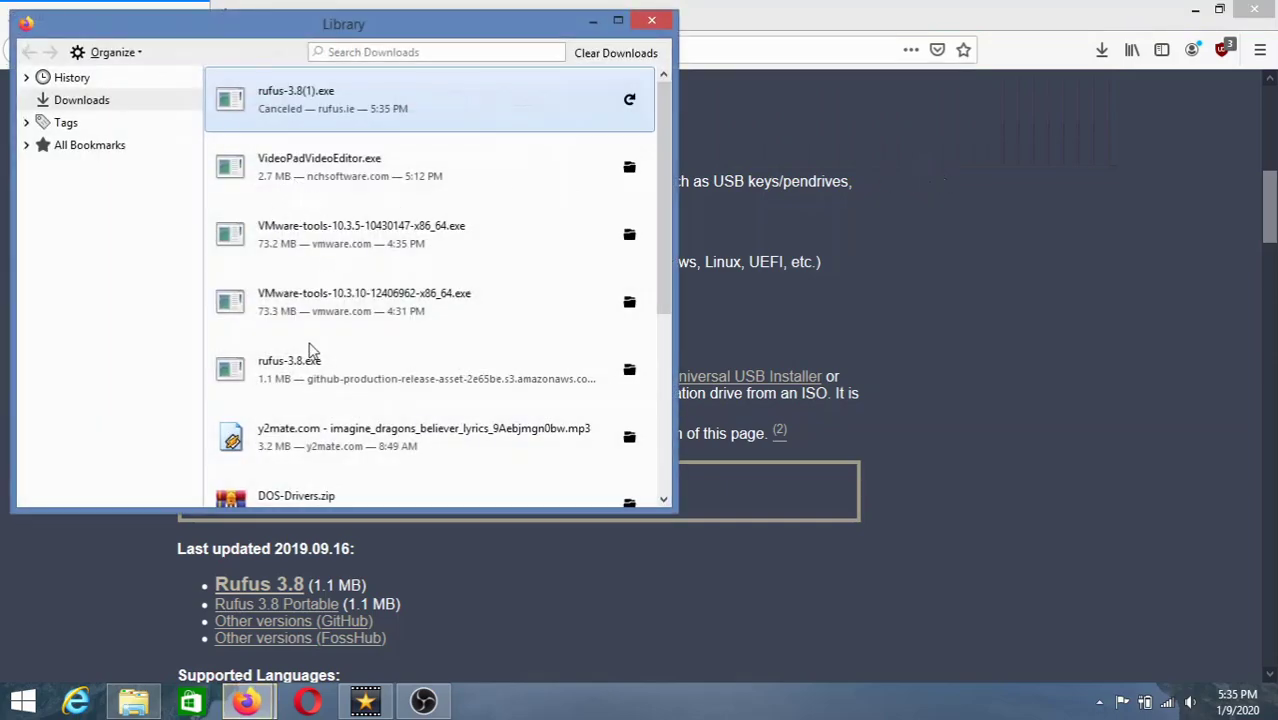
click(311, 352)
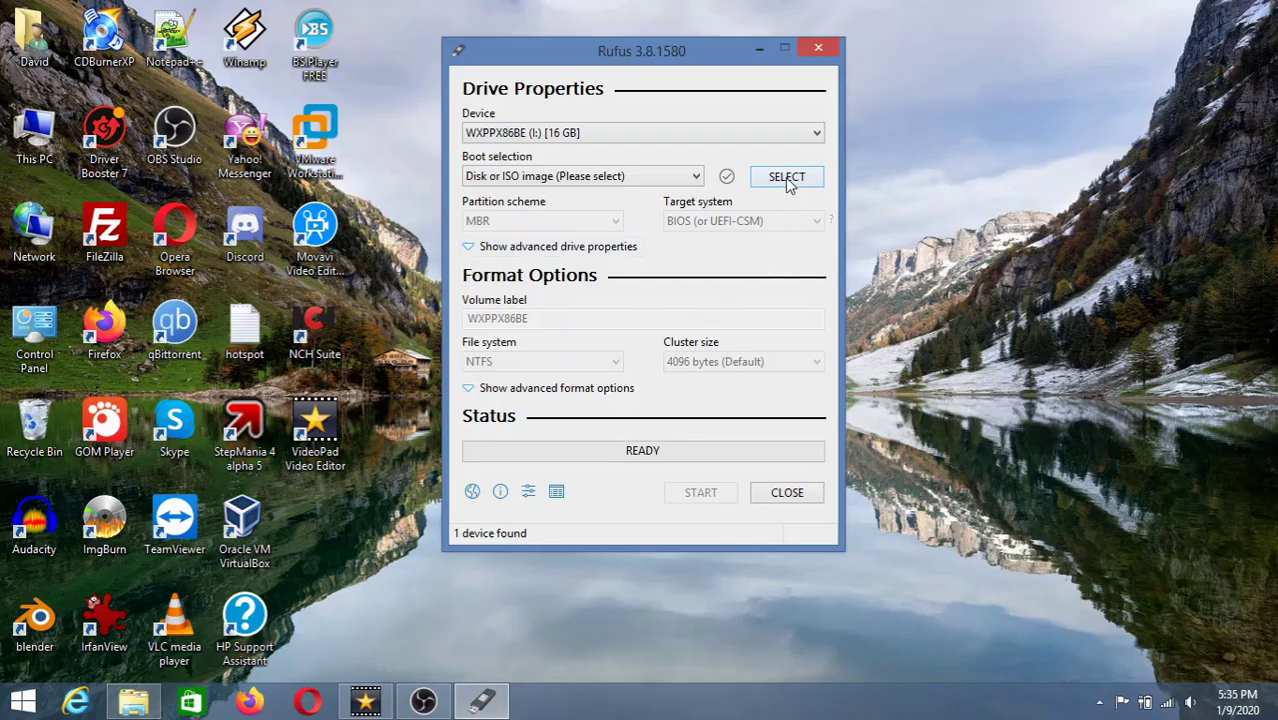
- Load Win8.1_English_x64.iso from the Open dialog as Rufus's boot image
click(787, 178)
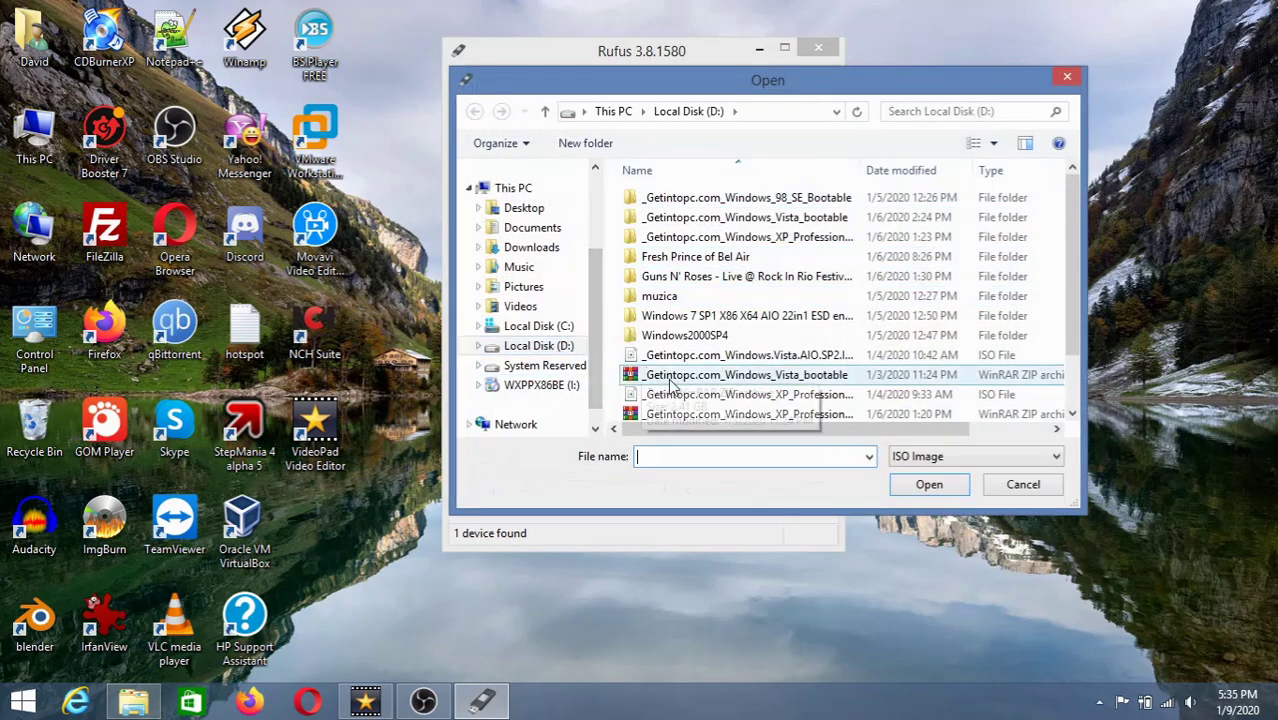
scroll(1068, 244, down, 1)
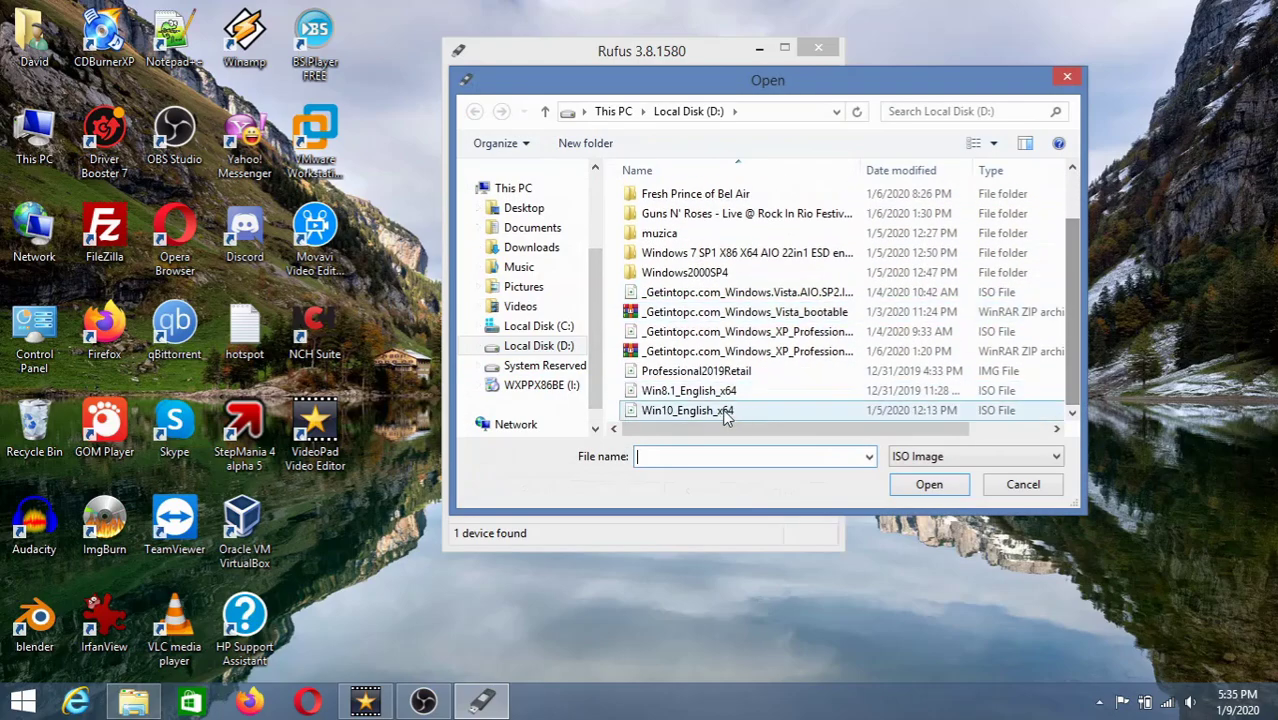
double_click(646, 413)
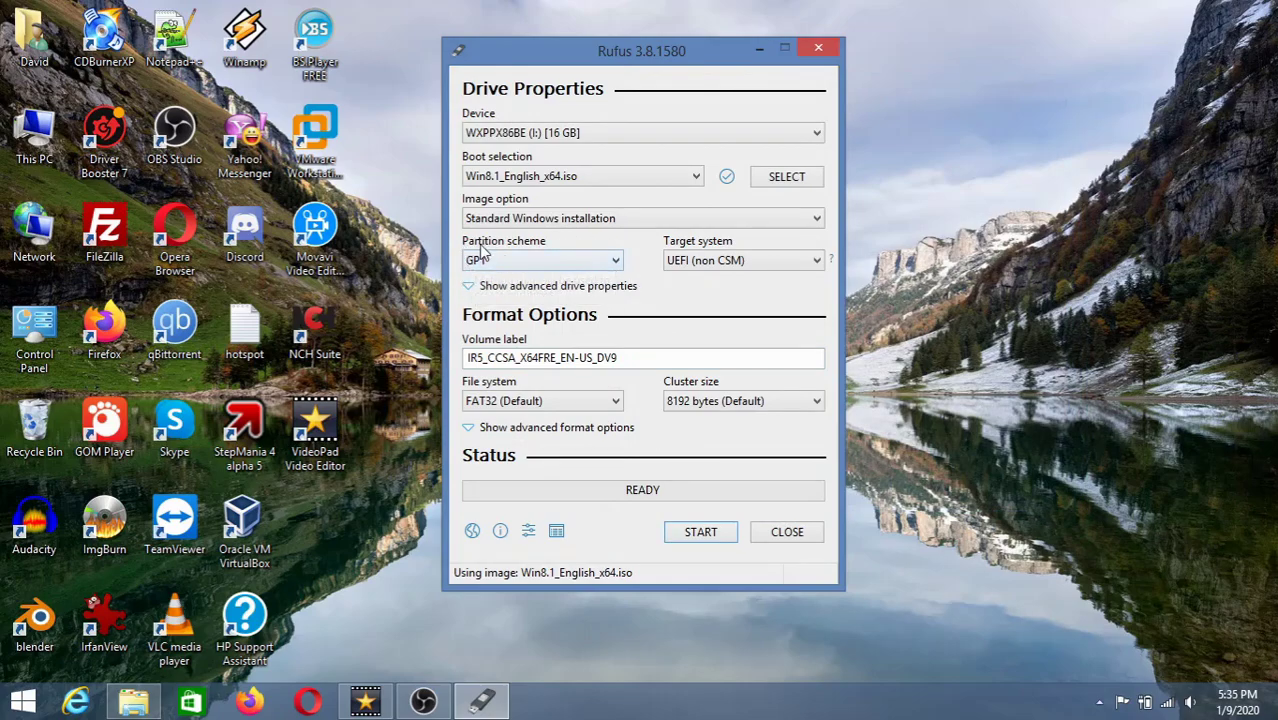
- Try the MBR and GPT options in the Partition scheme list, leaving it on GPT
click(508, 261)
click(503, 279)
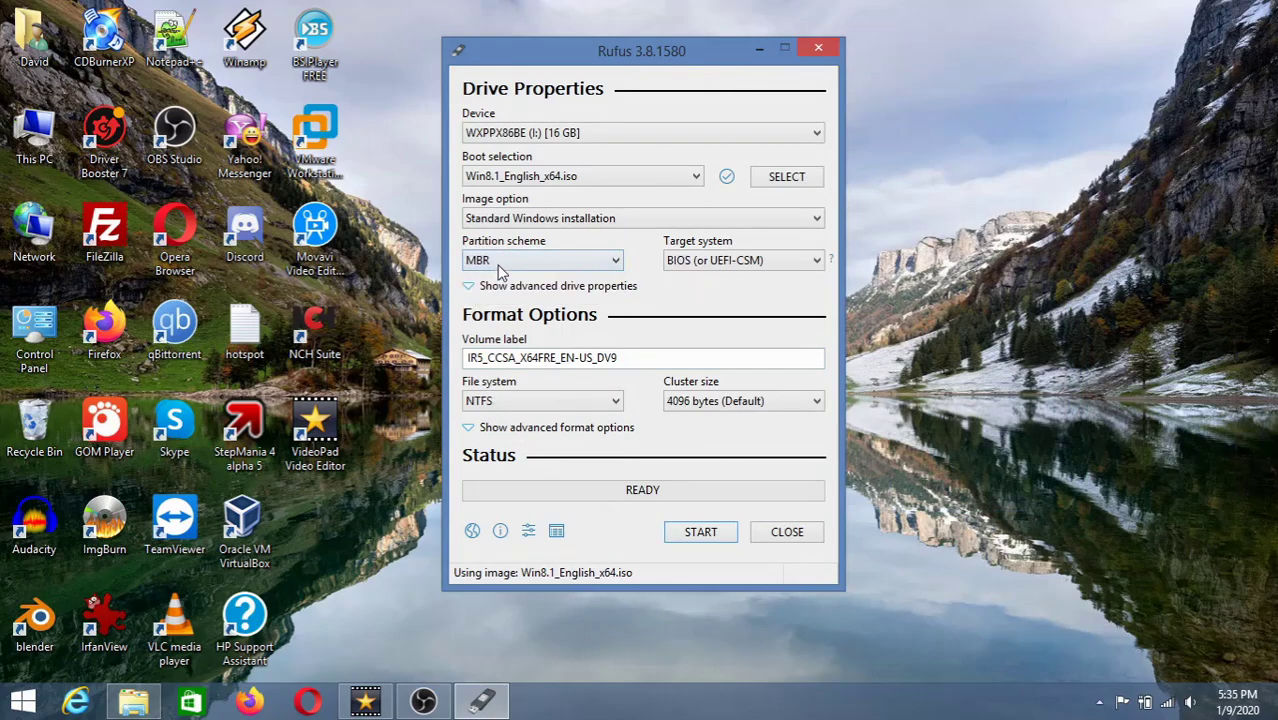
click(503, 262)
click(500, 292)
click(505, 262)
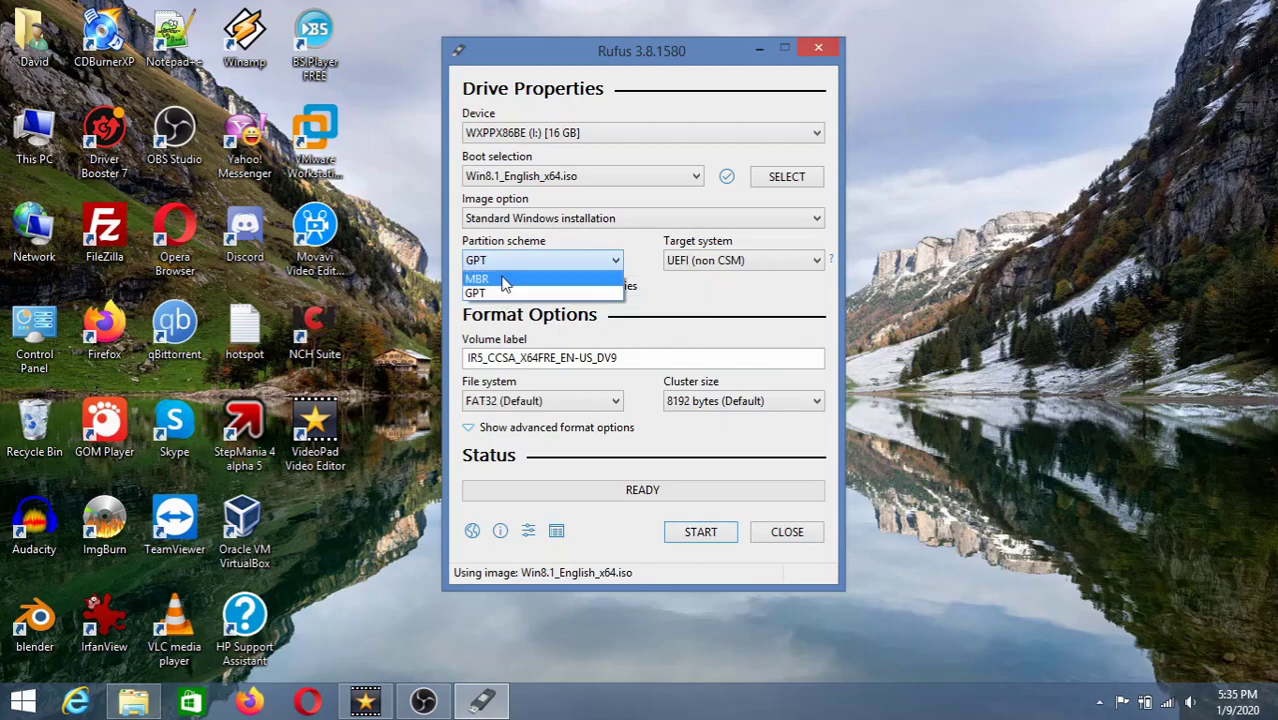
click(518, 246)
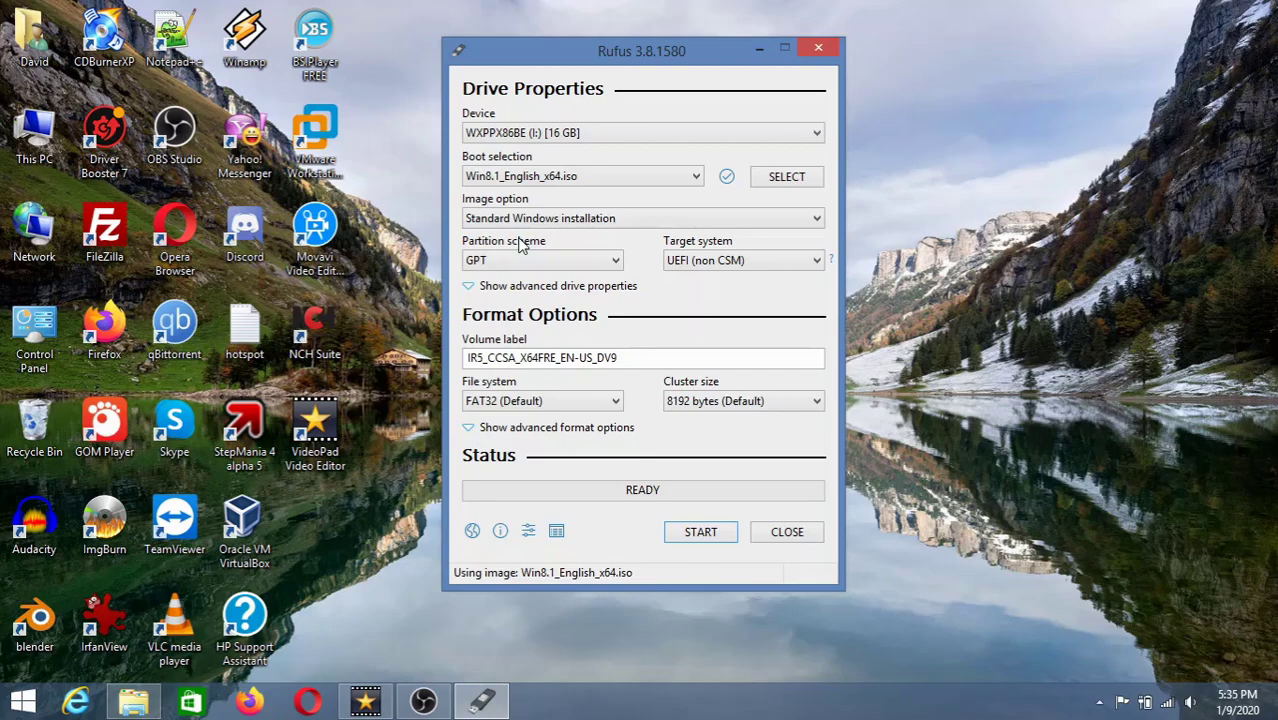
click(520, 261)
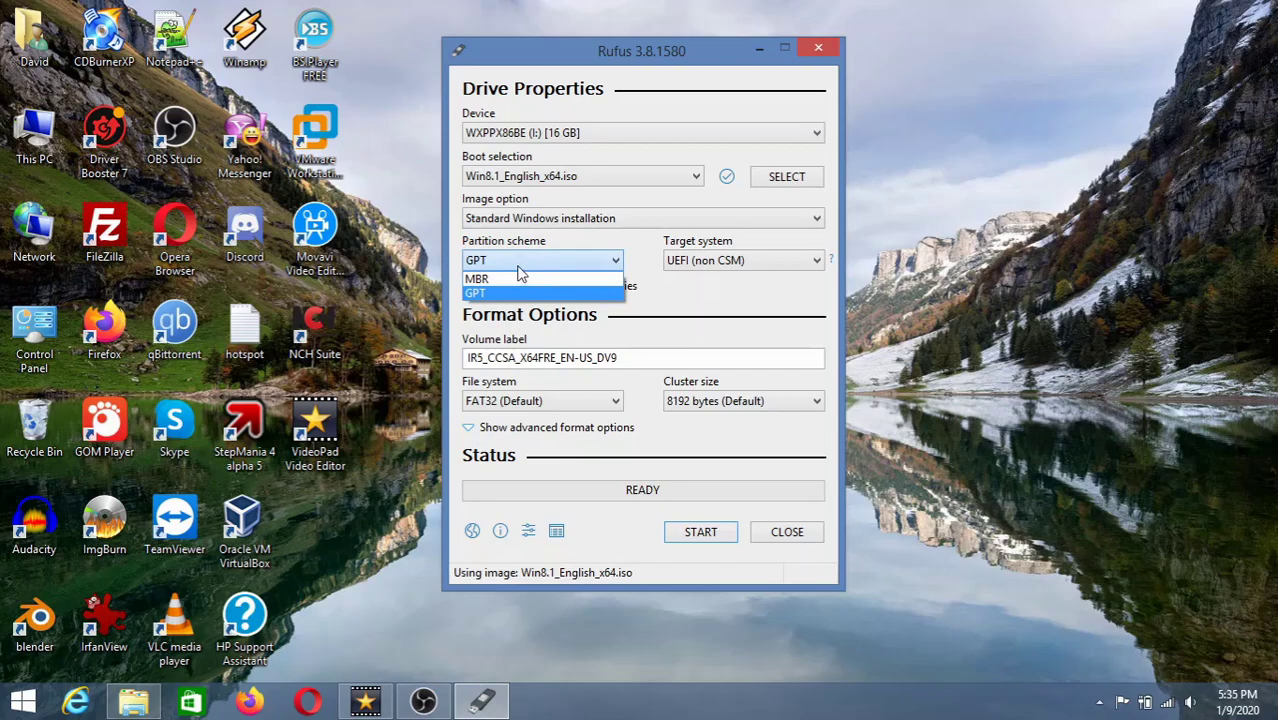
click(520, 268)
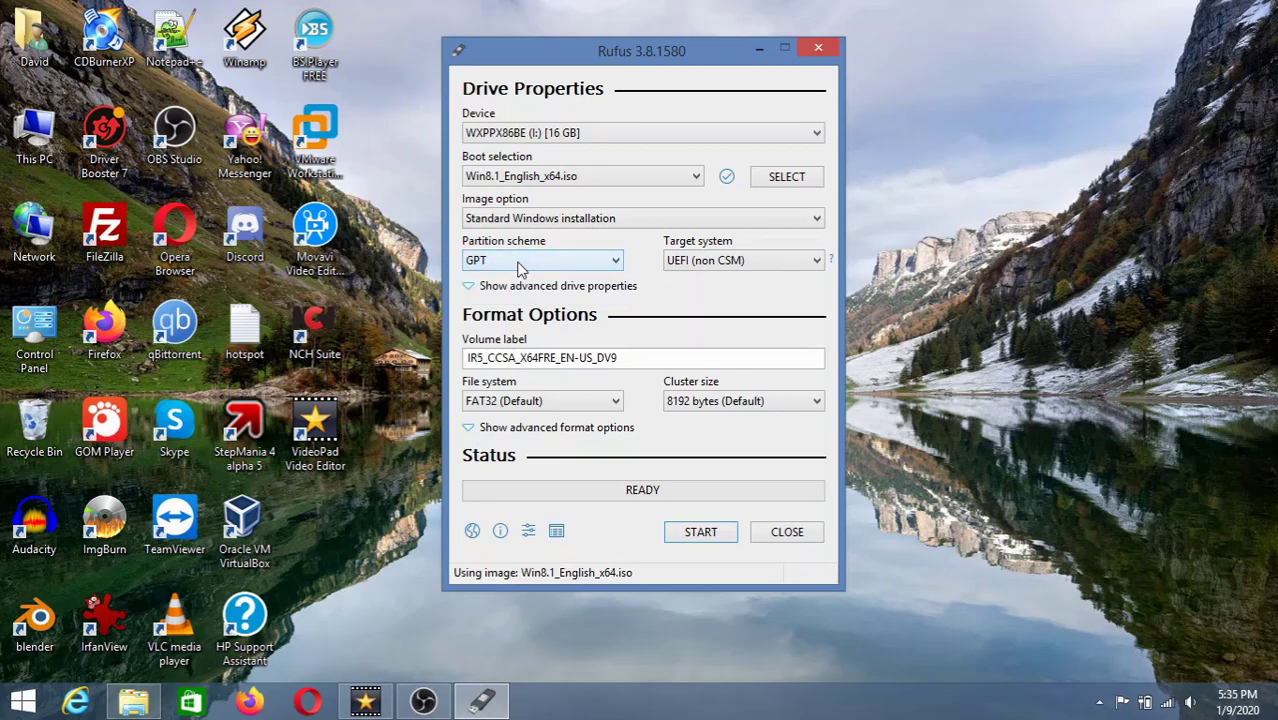
click(520, 266)
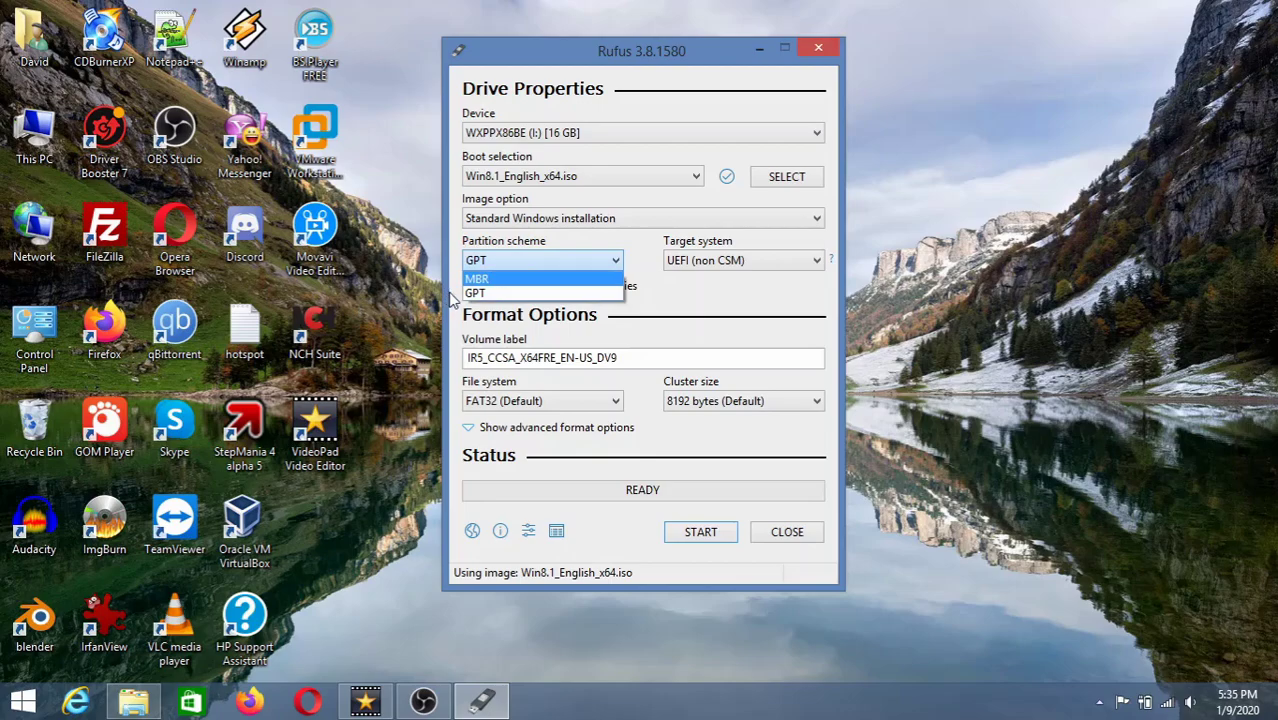
click(517, 294)
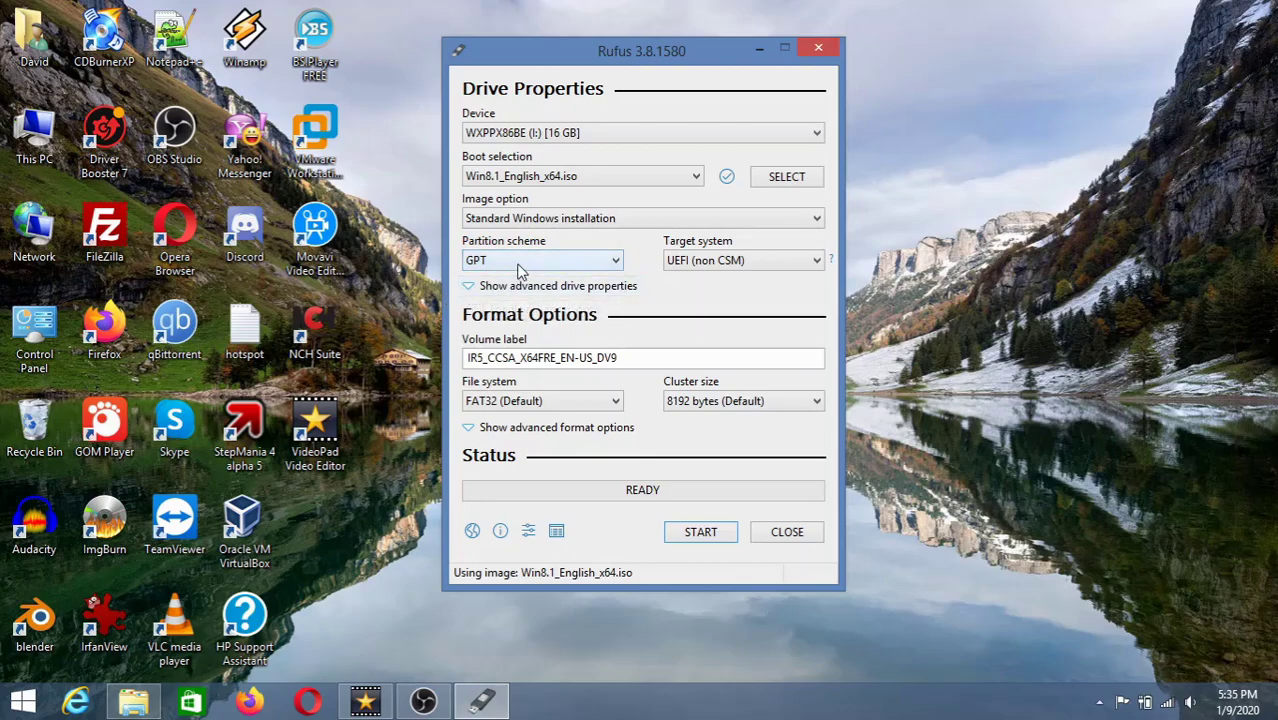
- Settle the partition scheme on MBR (BIOS, NTFS) and select the volume label text
click(518, 266)
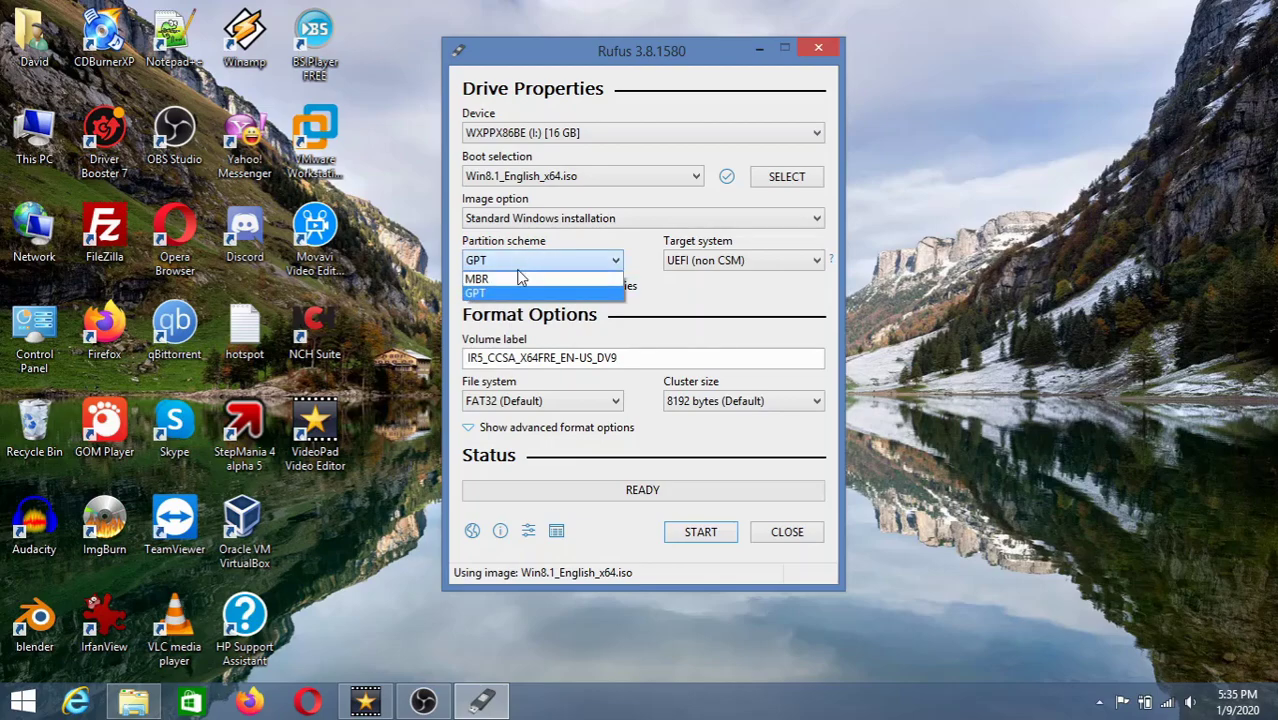
click(484, 279)
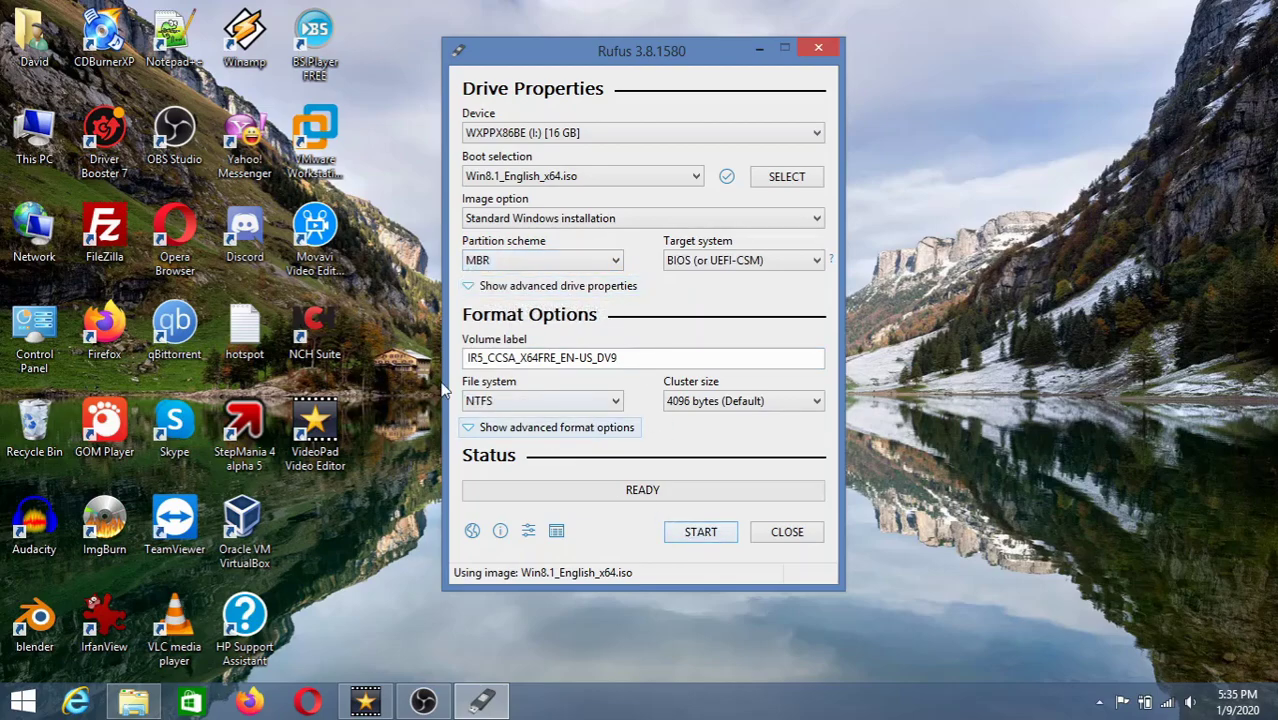
click(508, 260)
click(505, 293)
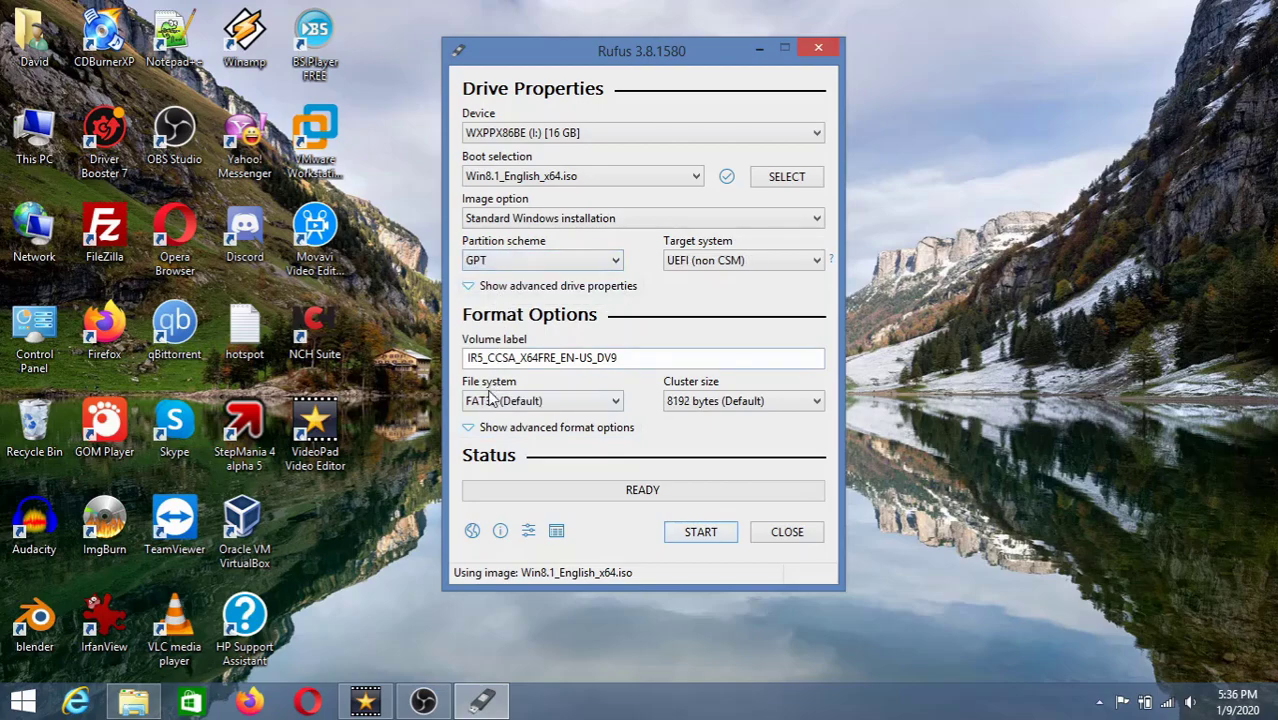
click(515, 260)
click(508, 287)
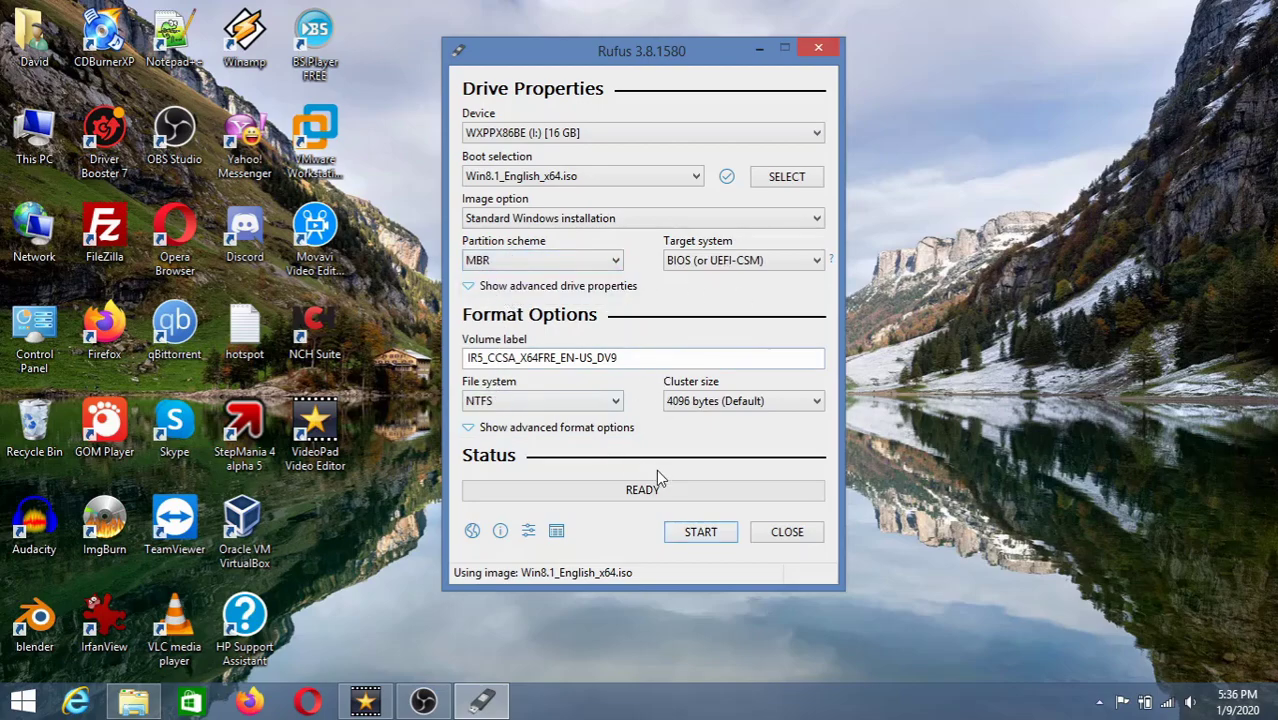
drag(668, 357, 310, 365)
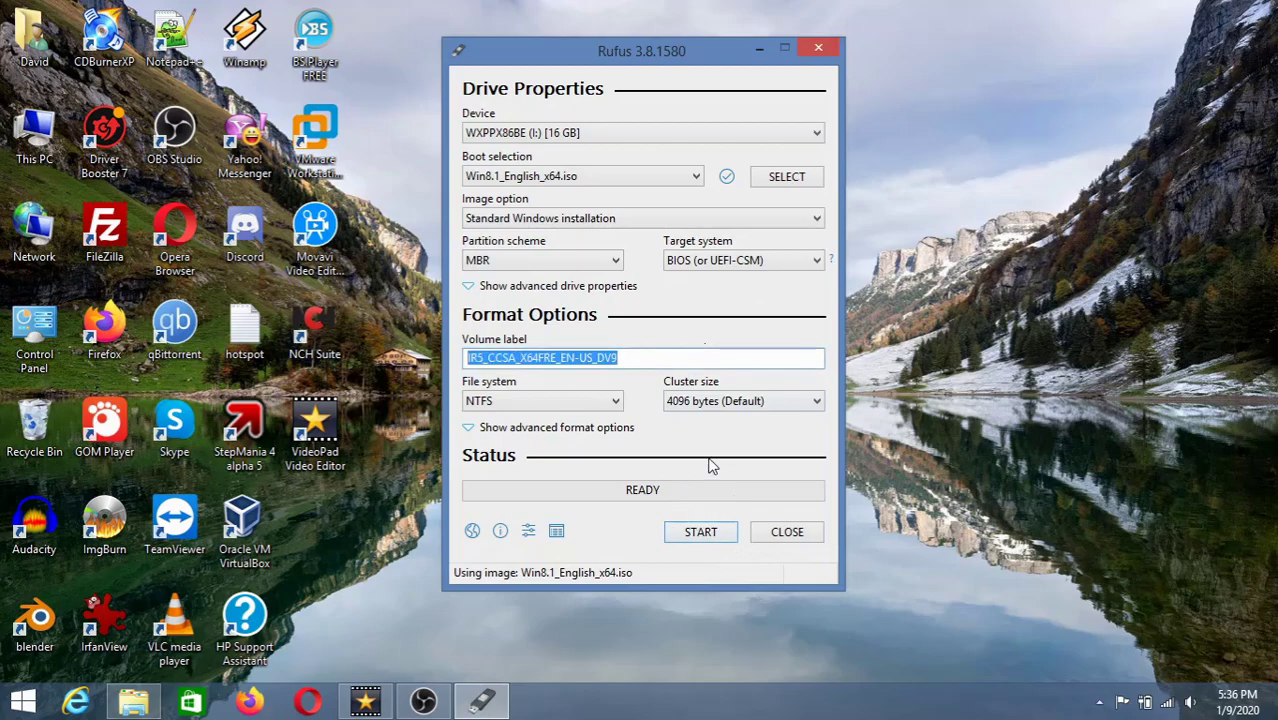
- Start writing to the USB drive, back out before erasing it, and close Rufus
click(722, 532)
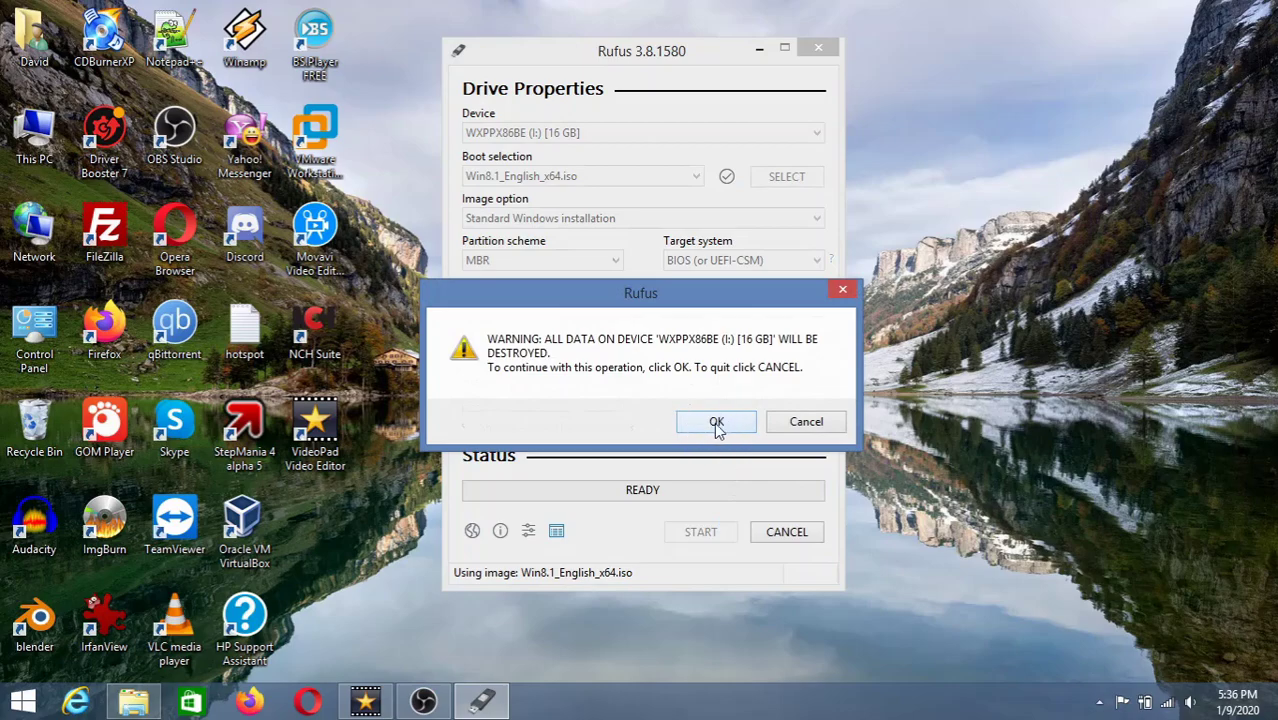
click(790, 427)
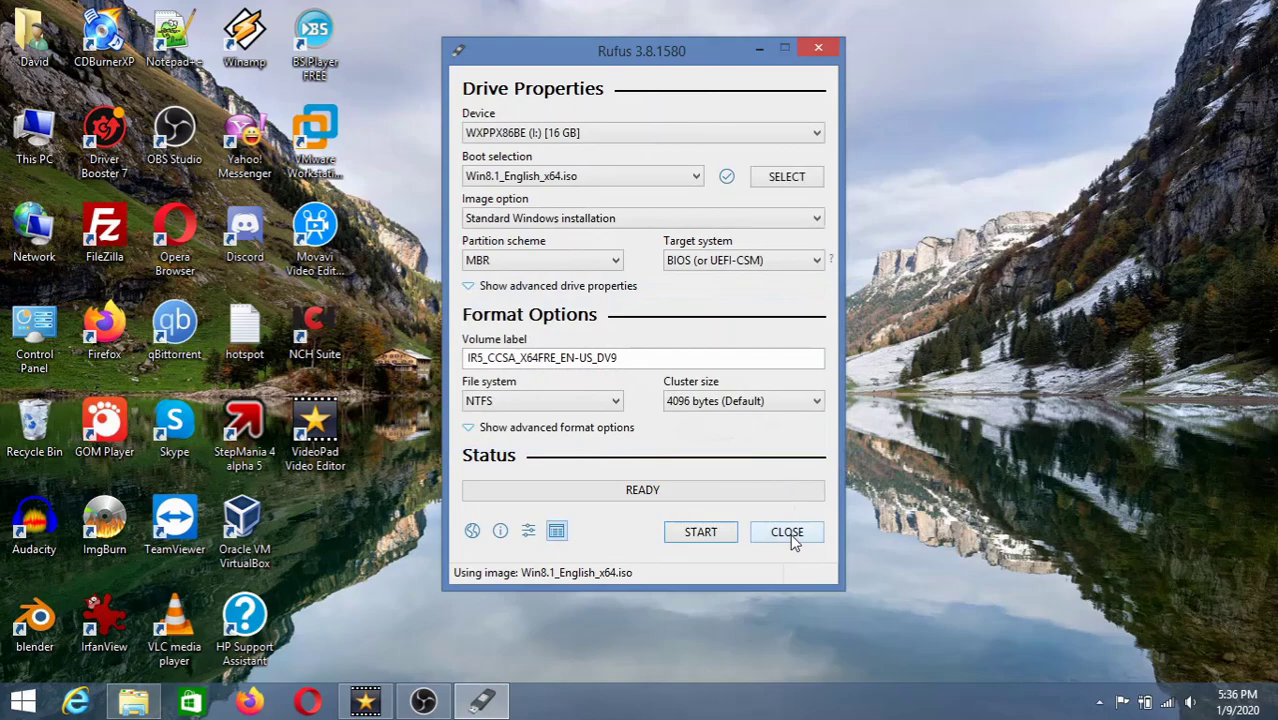
click(789, 535)
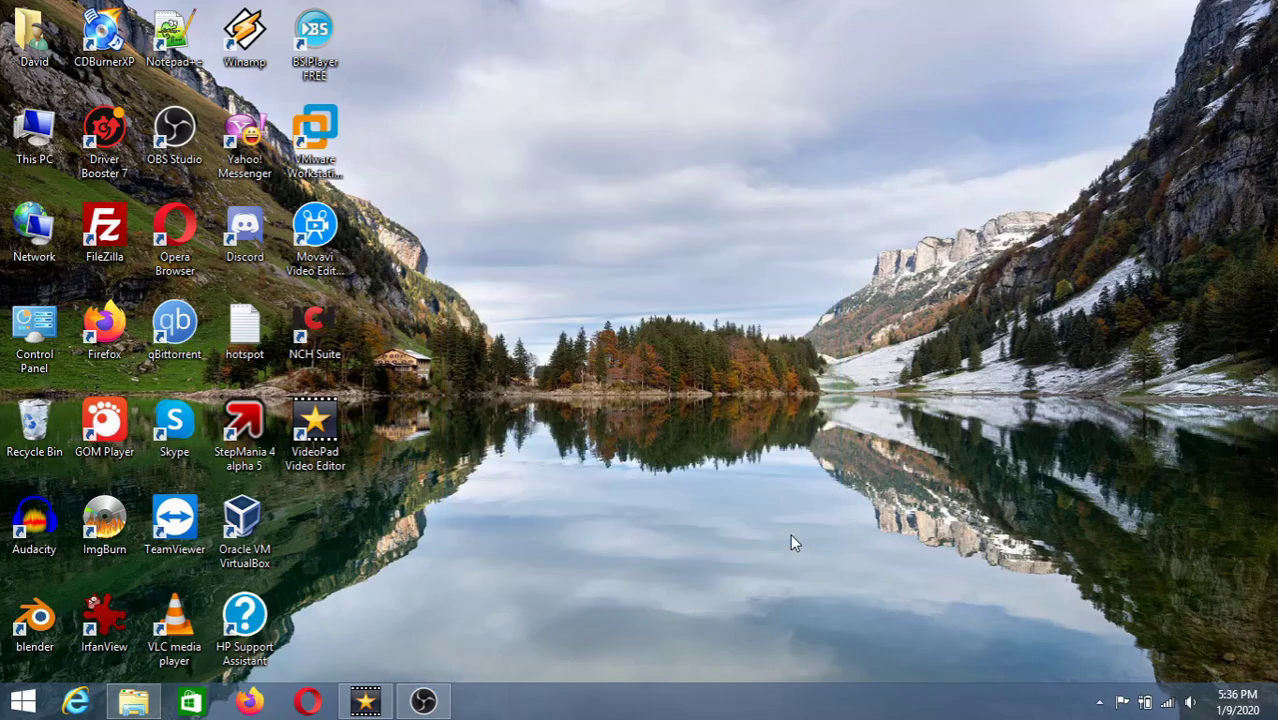
- Minimize the OBS Studio window so the desktop shows while recording continues
click(432, 706)
click(1130, 40)
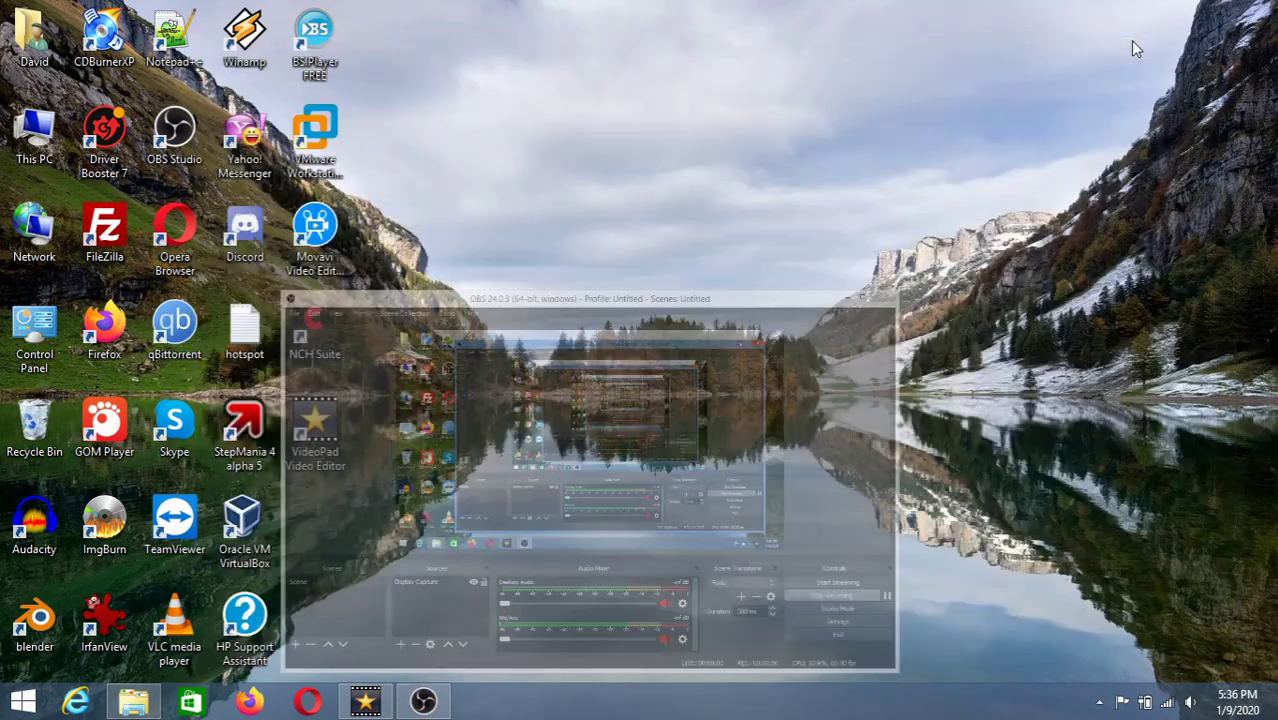
drag(451, 89, 850, 430)
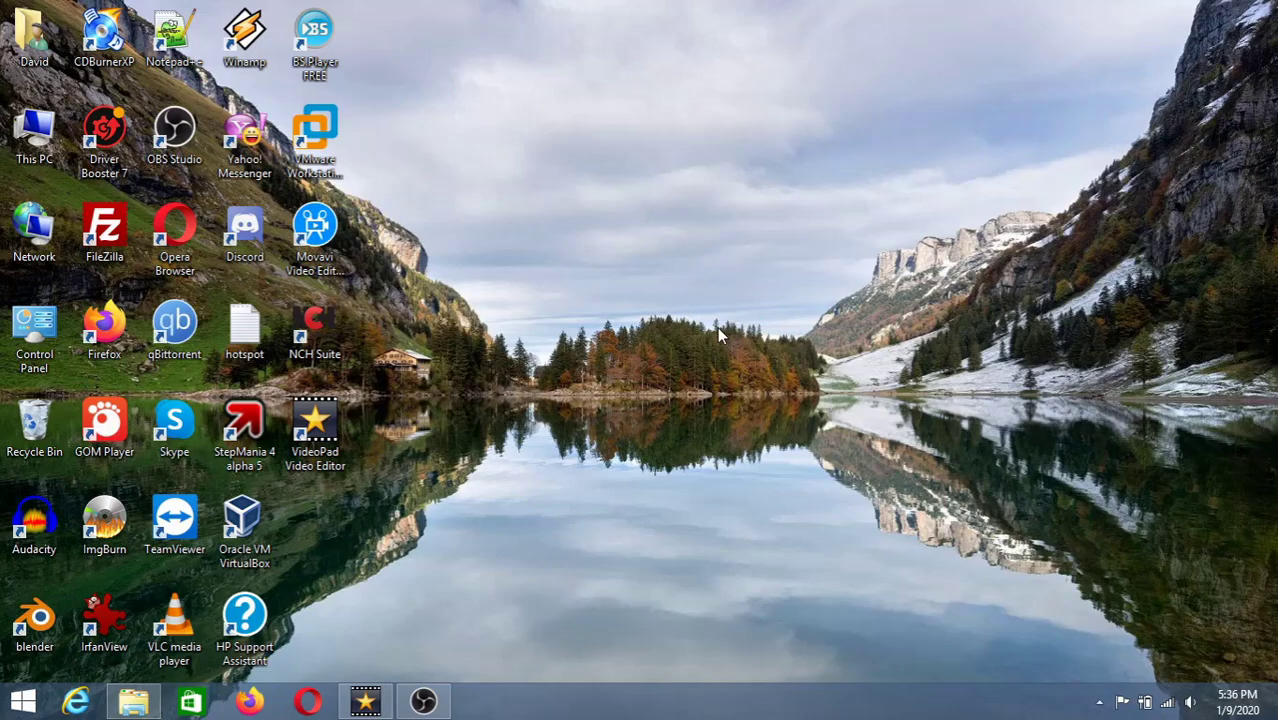
click(425, 700)
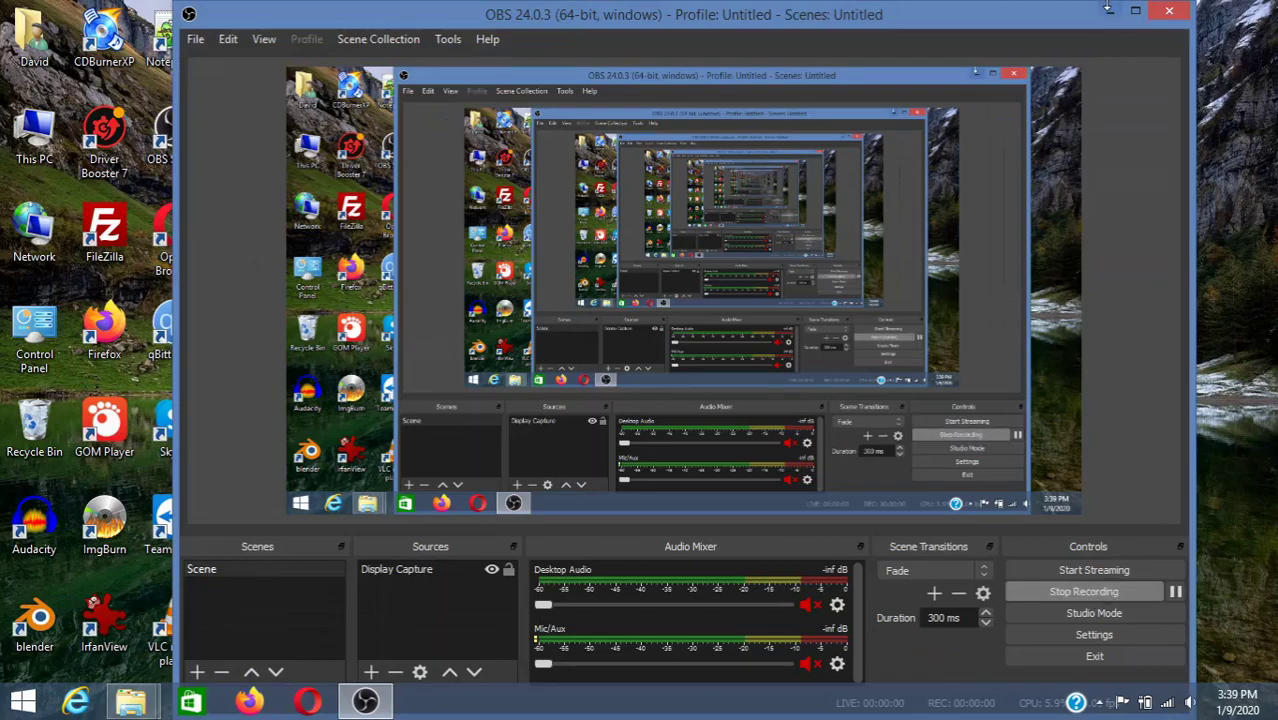
click(1107, 8)
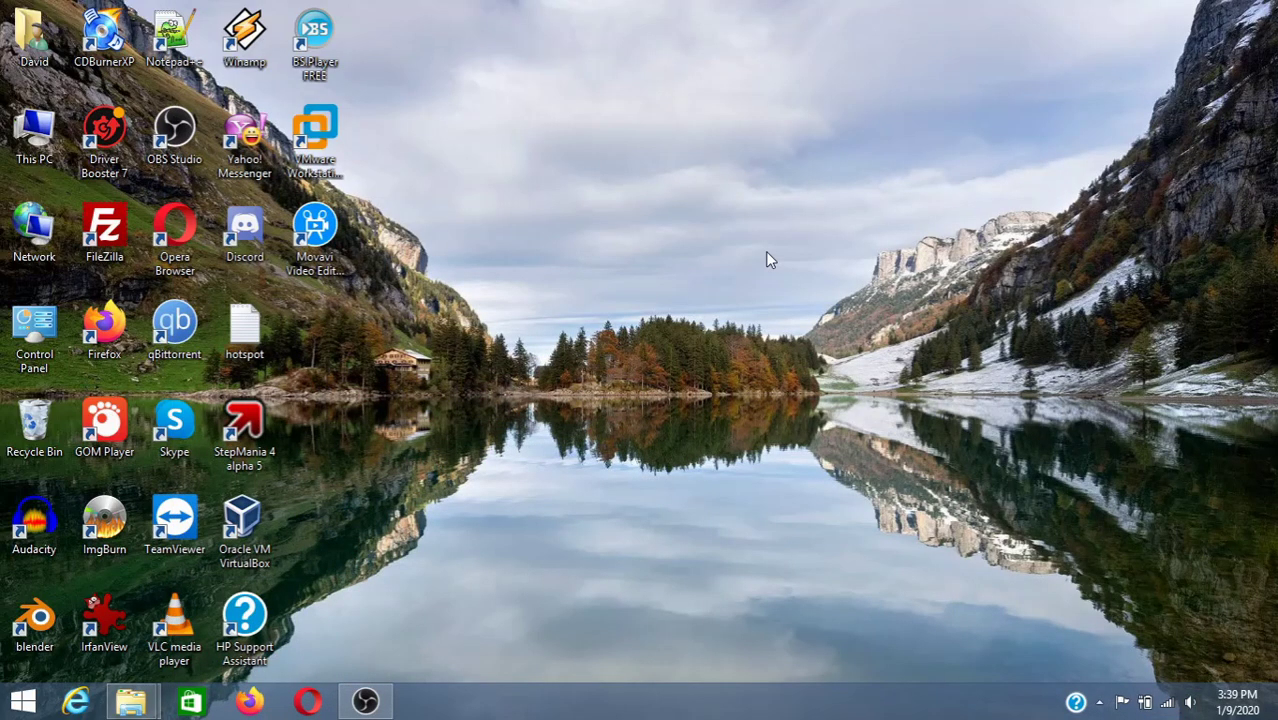
- Launch VMware Workstation, maximize it on the Home page, and close a first new-VM wizard
double_click(335, 146)
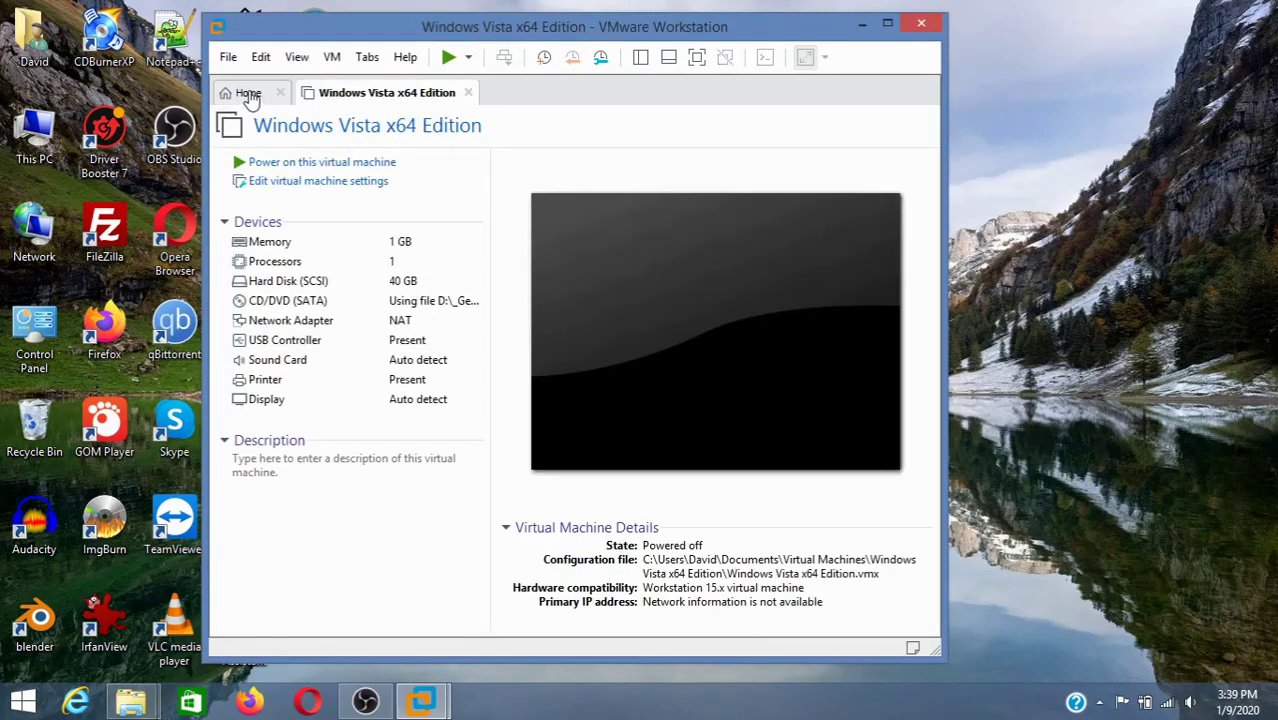
click(248, 93)
double_click(463, 27)
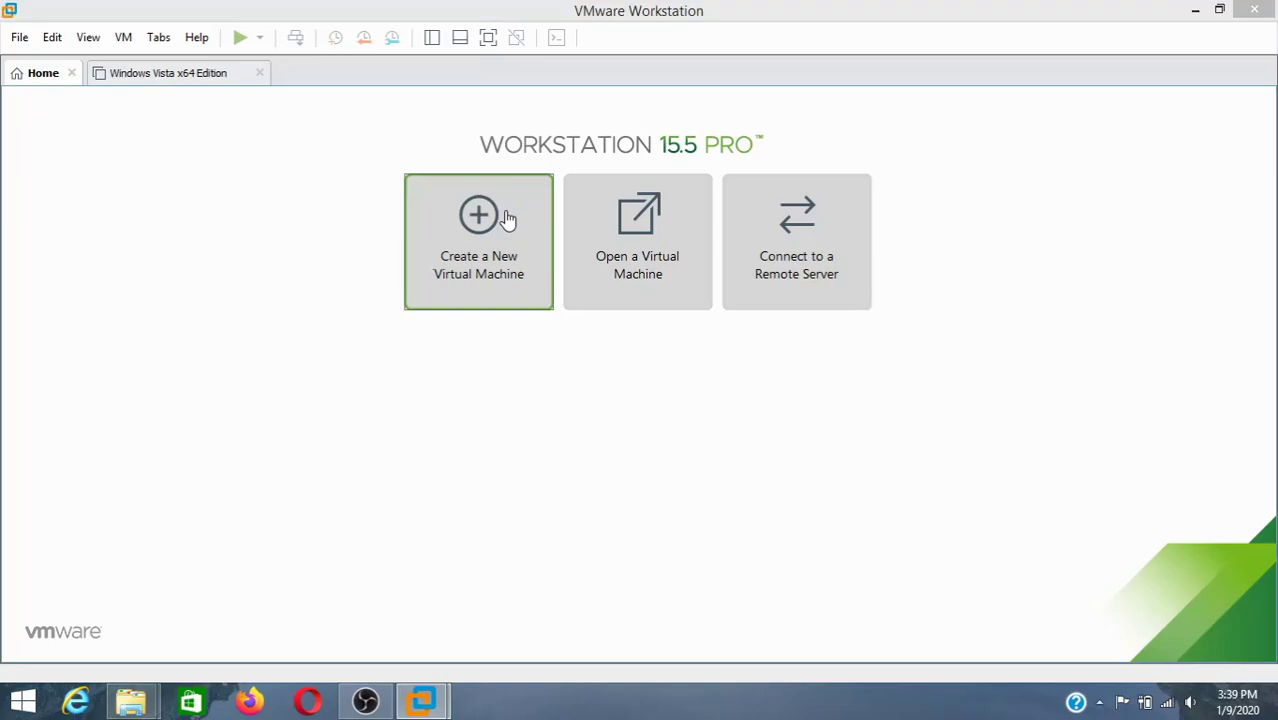
click(508, 217)
click(796, 524)
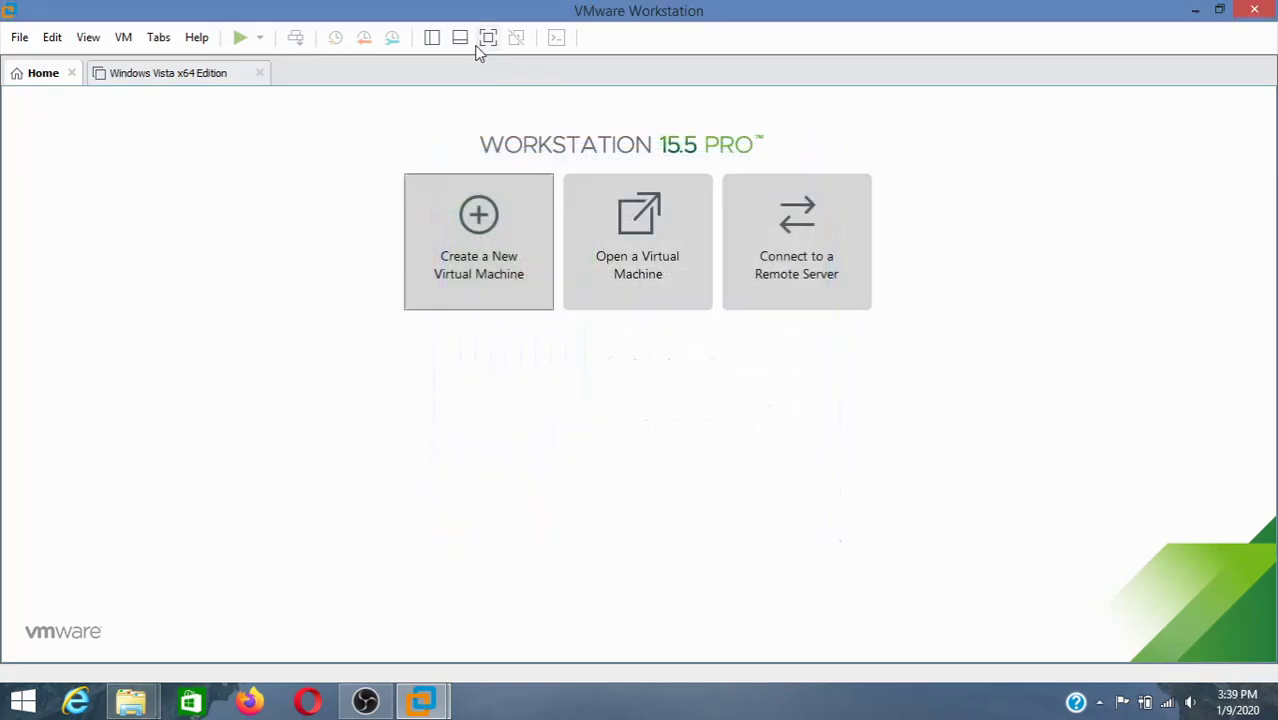
- Start a Typical new virtual machine with Windows 8.x x64 as the guest version
click(431, 37)
click(553, 220)
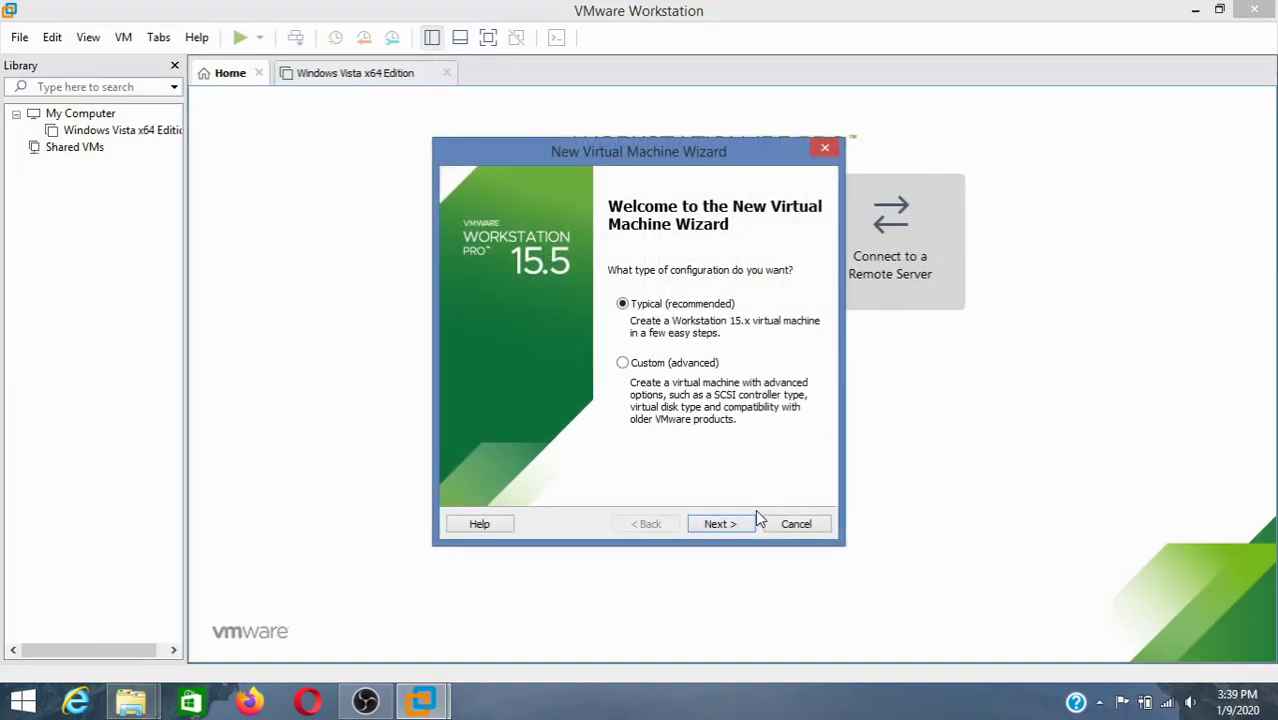
click(754, 518)
click(753, 519)
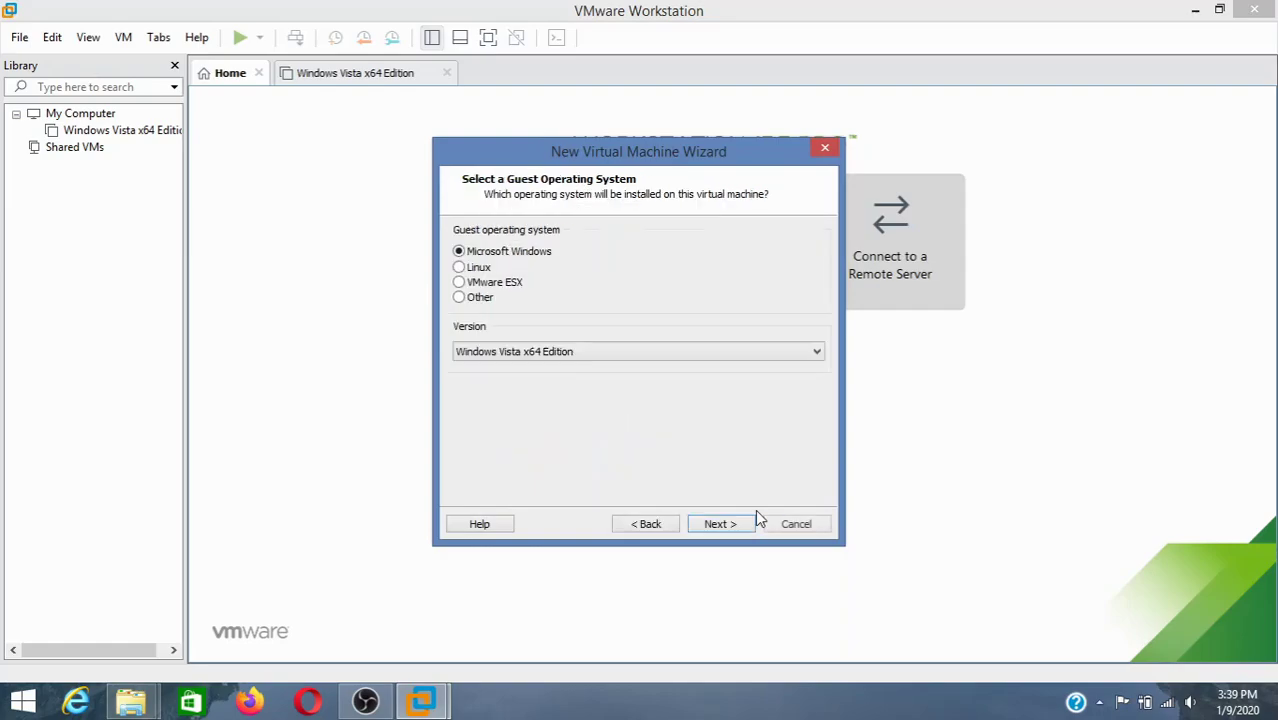
click(605, 351)
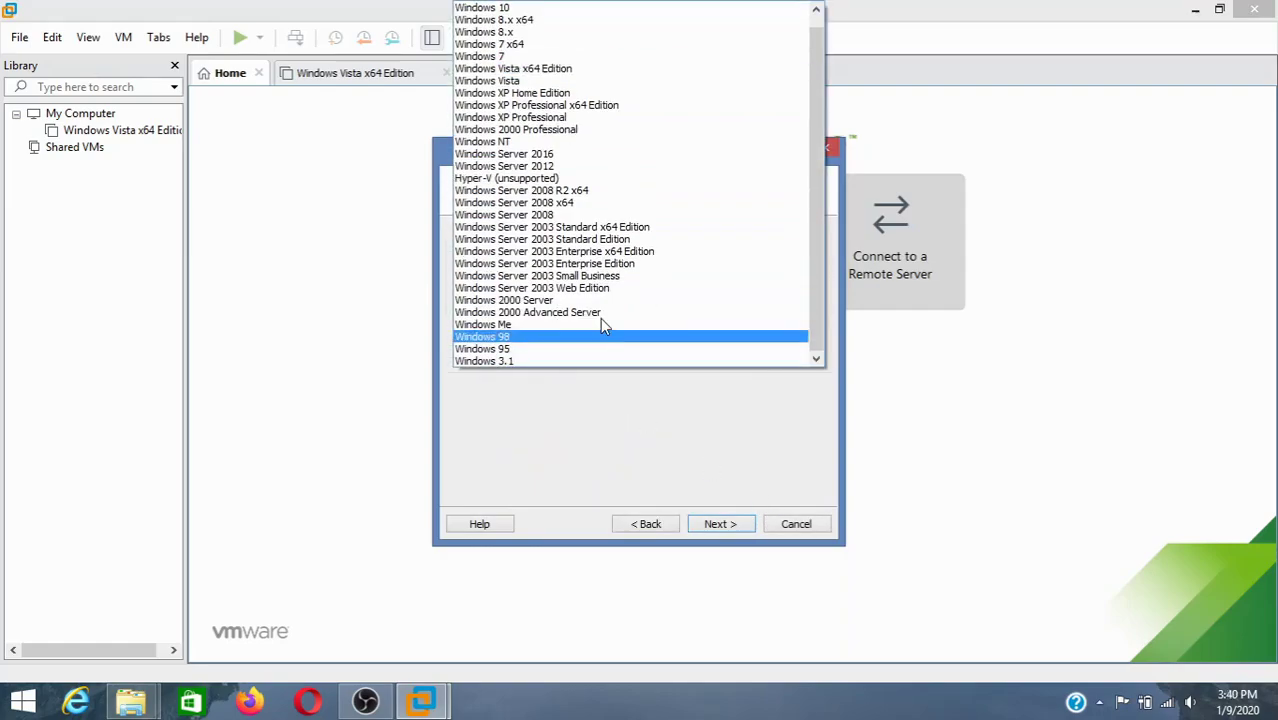
click(527, 20)
click(716, 524)
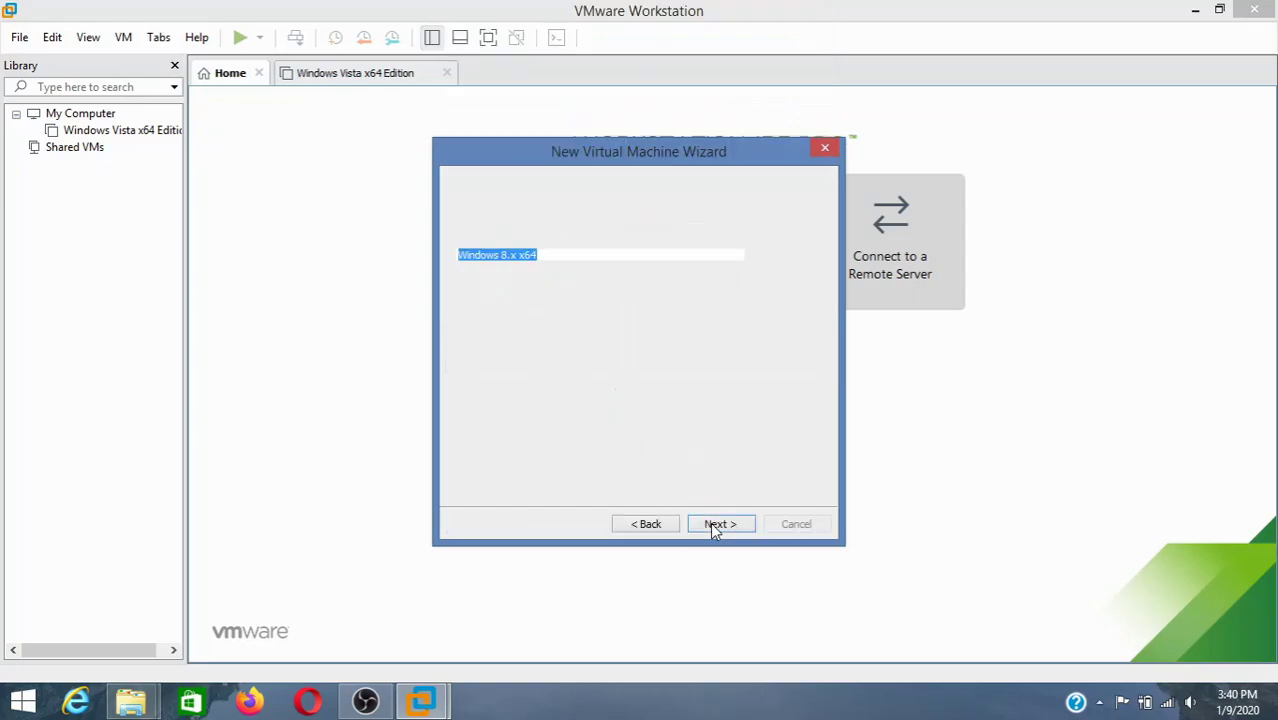
- Name the VM 'Windows 8.1 x64' and store its 60 GB disk as a single file
click(520, 258)
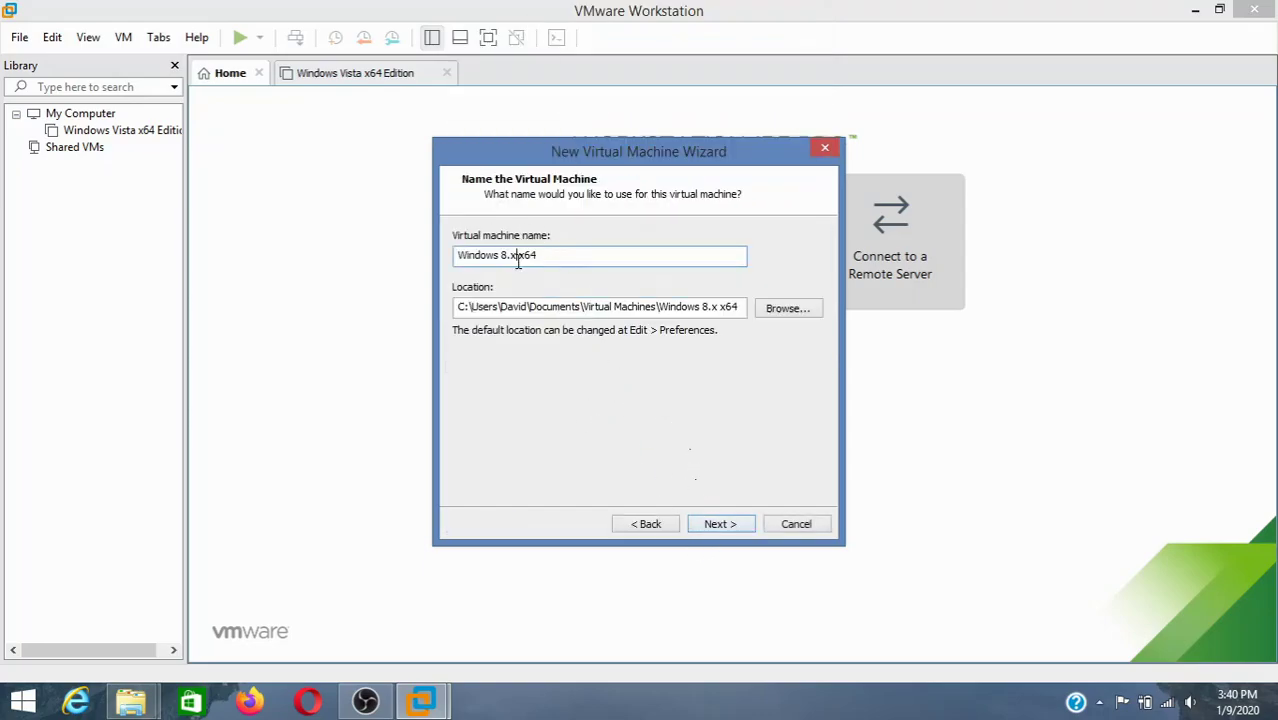
key(BackSpace)
text(1)
key(Return)
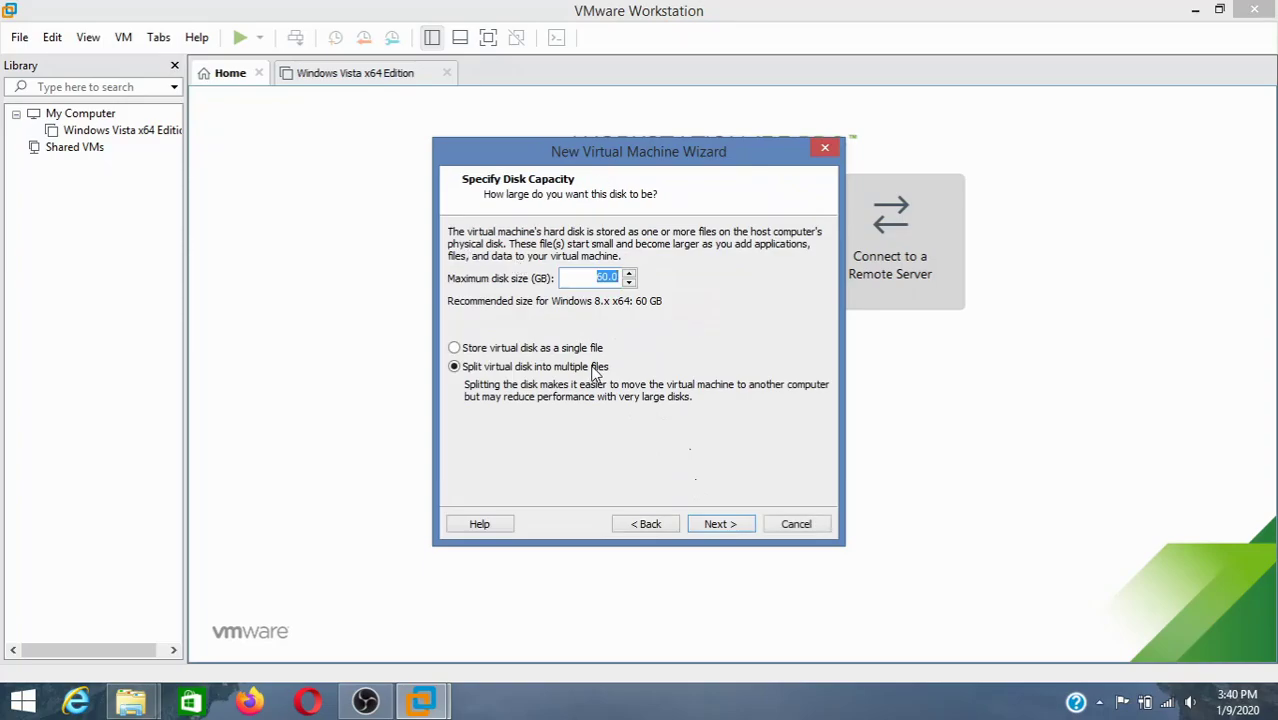
click(574, 348)
click(712, 526)
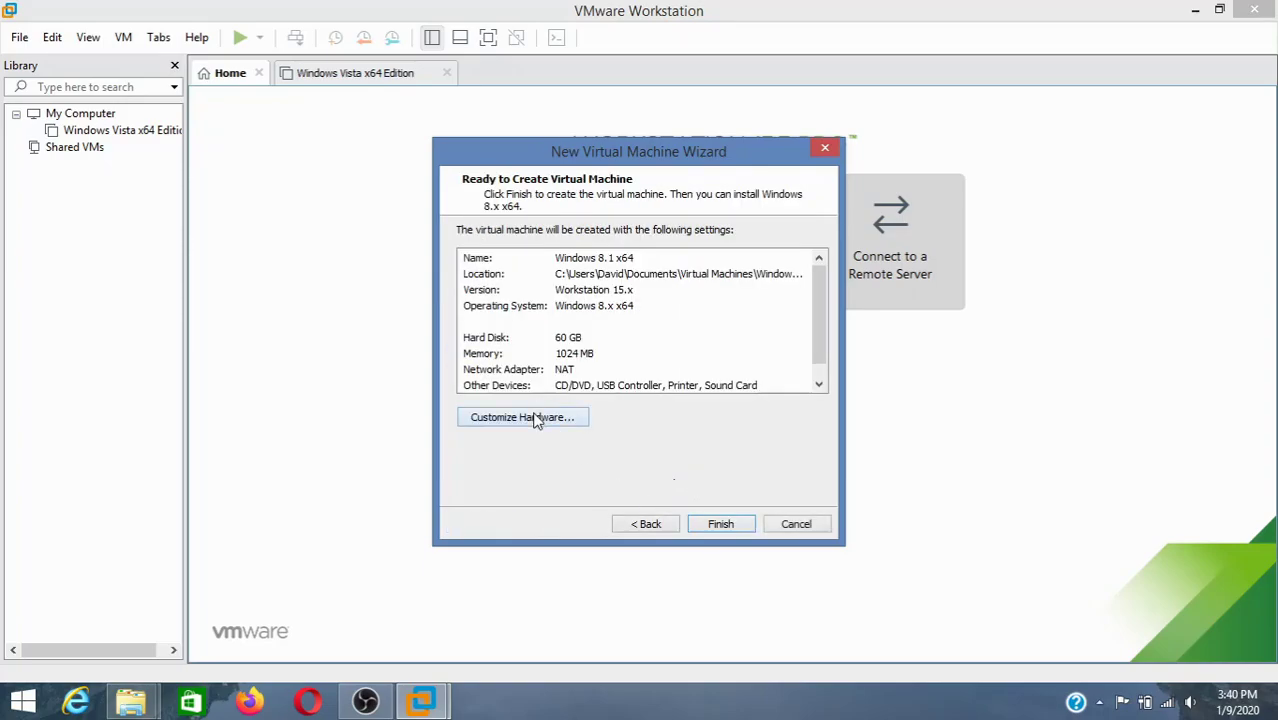
click(538, 418)
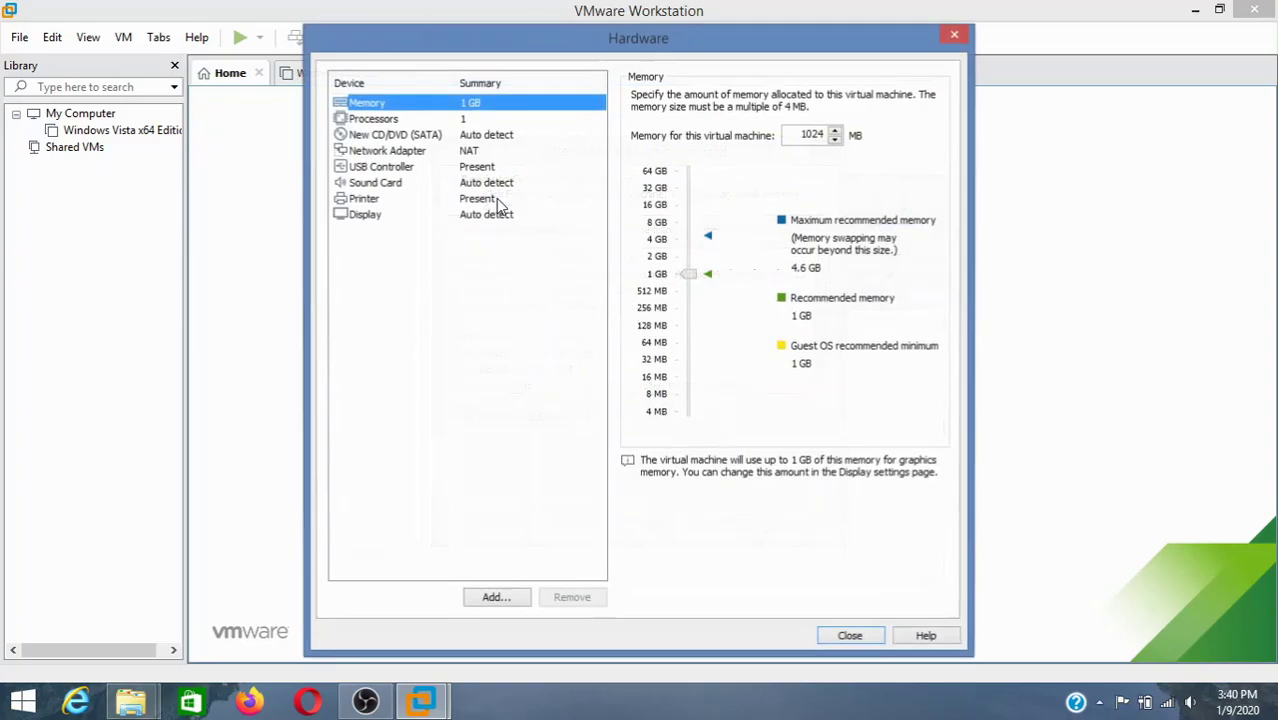
- Attach the Win8.1_English_x64 ISO image to the new CD/DVD drive
click(486, 134)
click(469, 104)
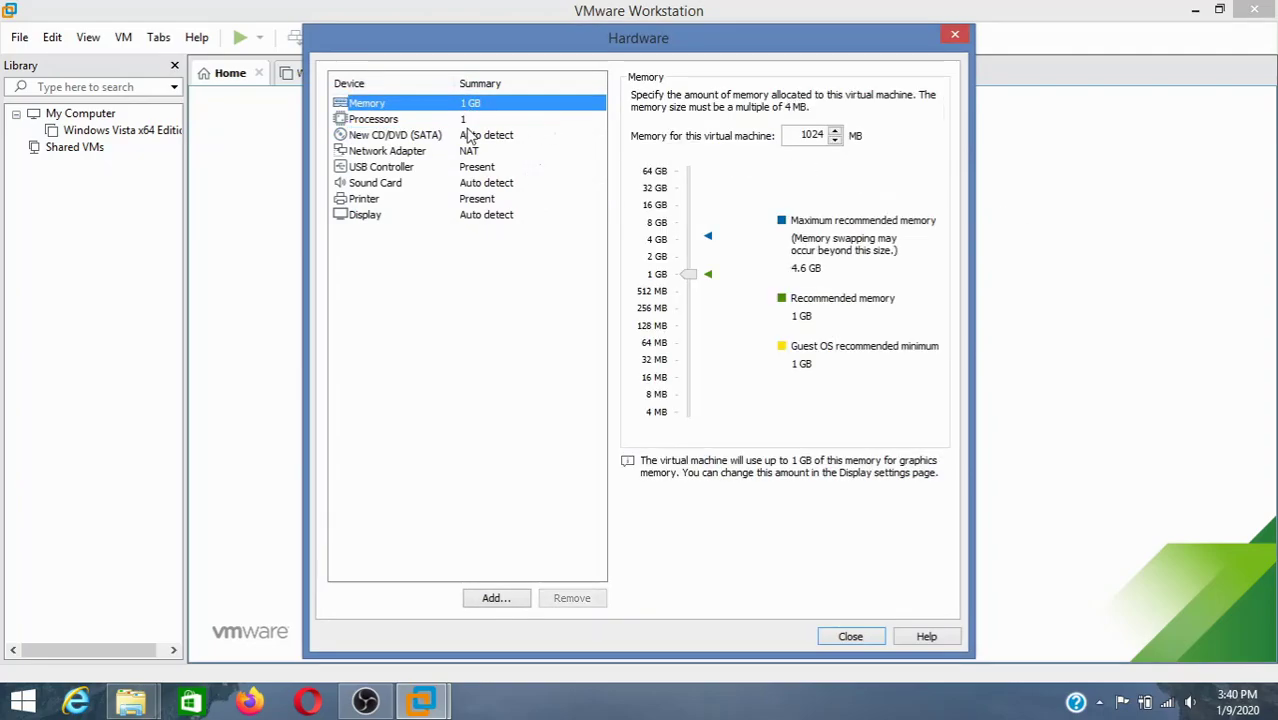
click(471, 134)
click(688, 210)
click(852, 234)
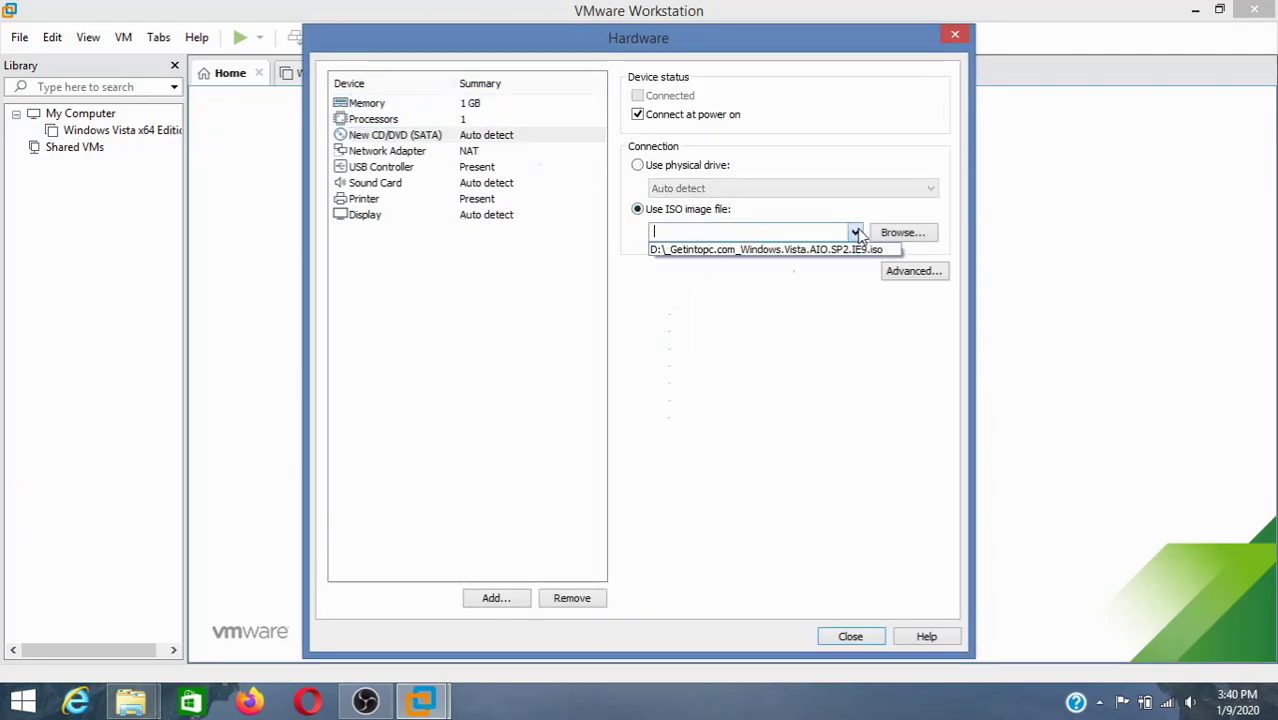
click(852, 234)
click(900, 232)
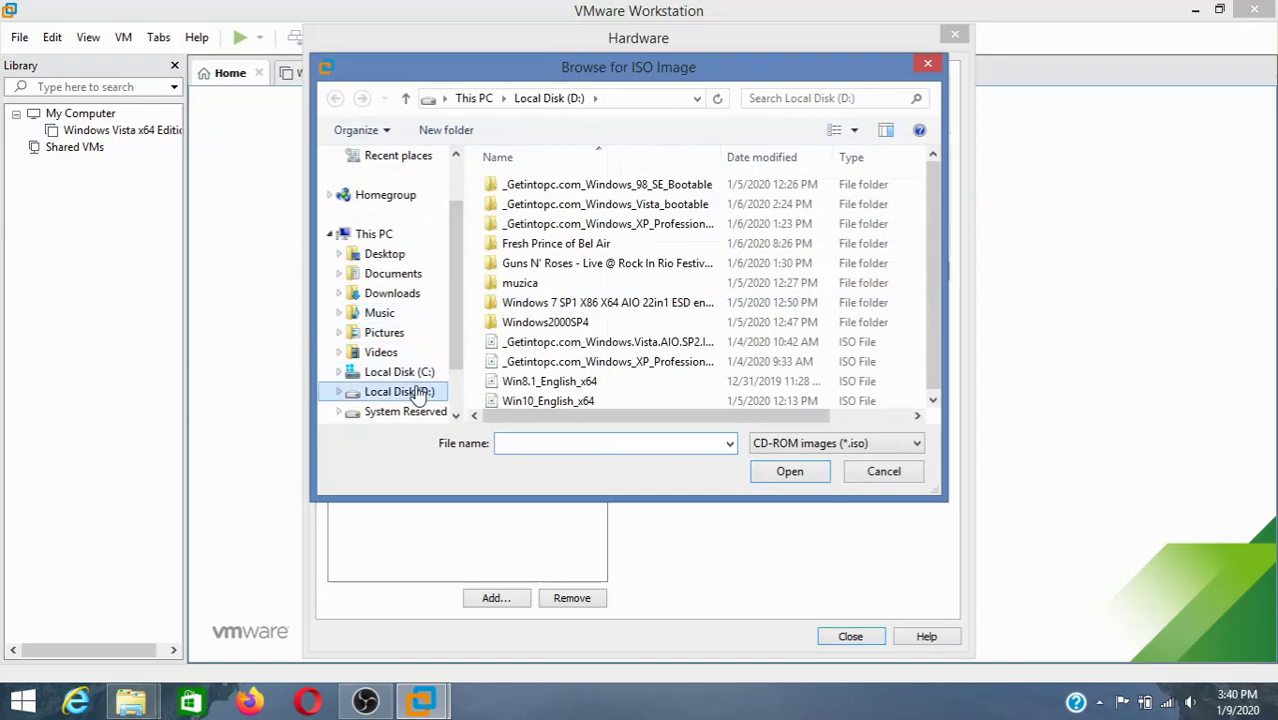
double_click(540, 381)
- Set the VM's memory to 1524 MB and finish creating the virtual machine
click(481, 106)
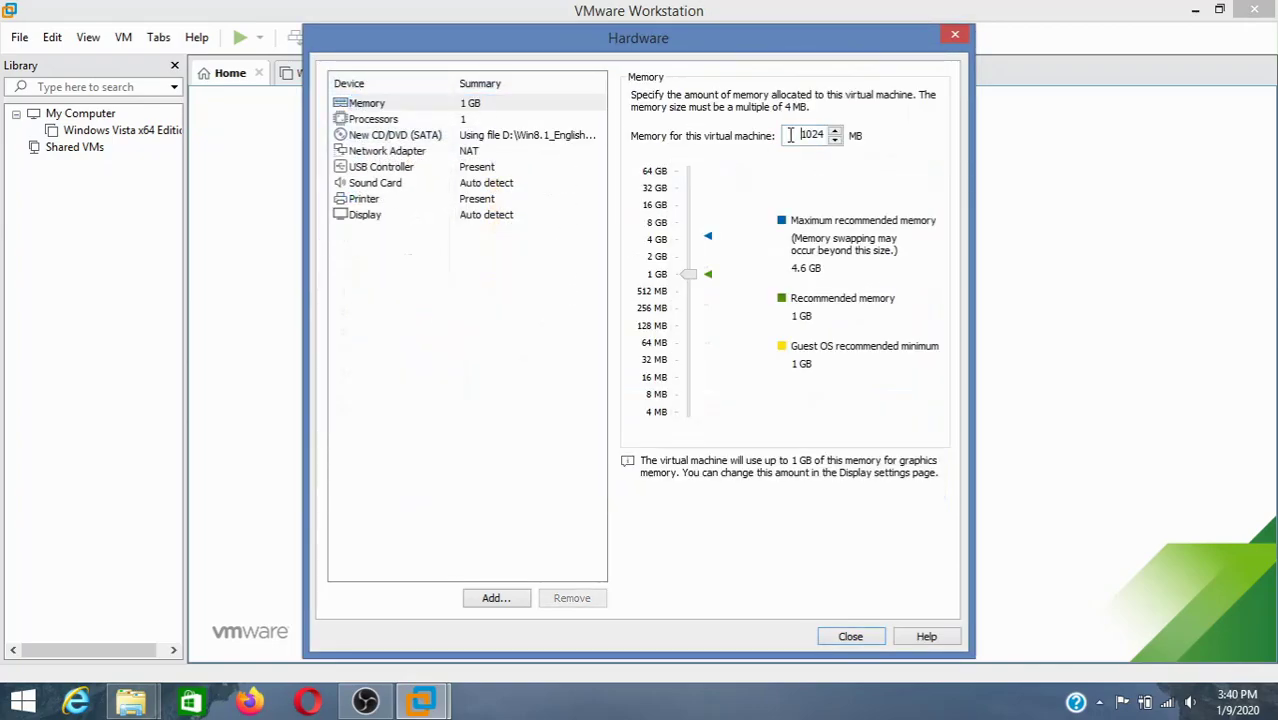
drag(806, 136, 879, 138)
key(BackSpace)
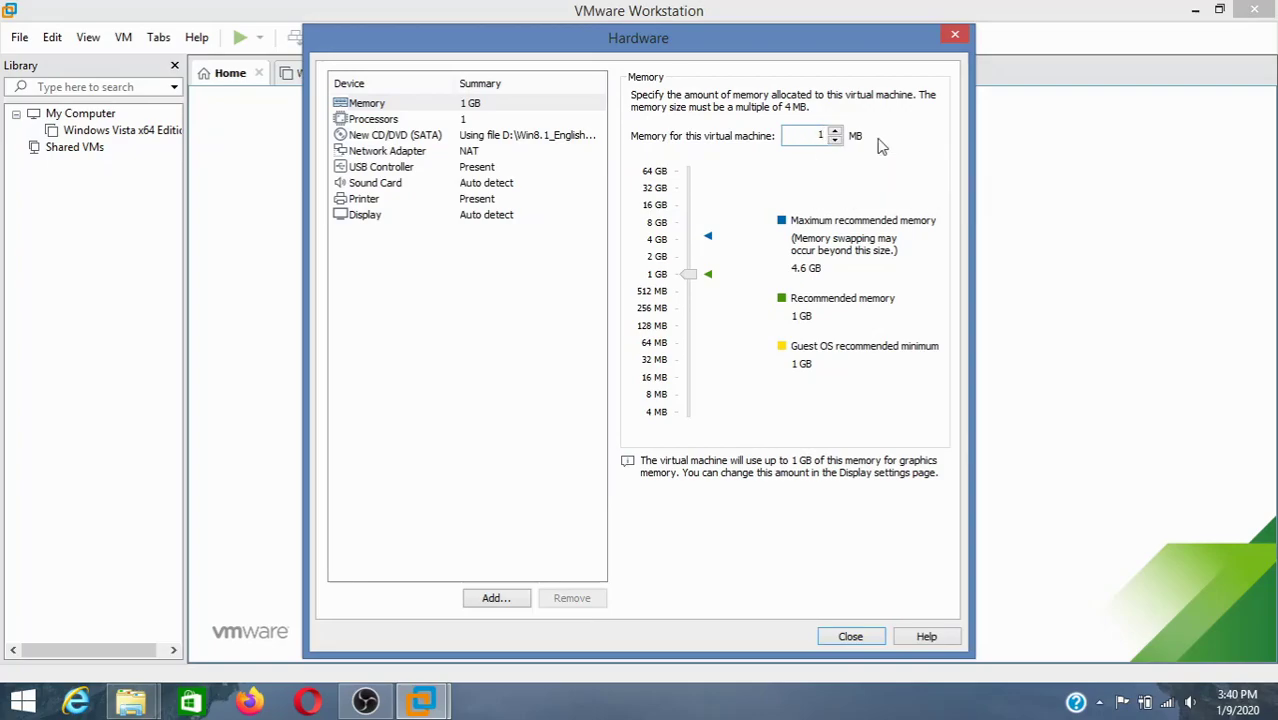
text(525)
key(Return)
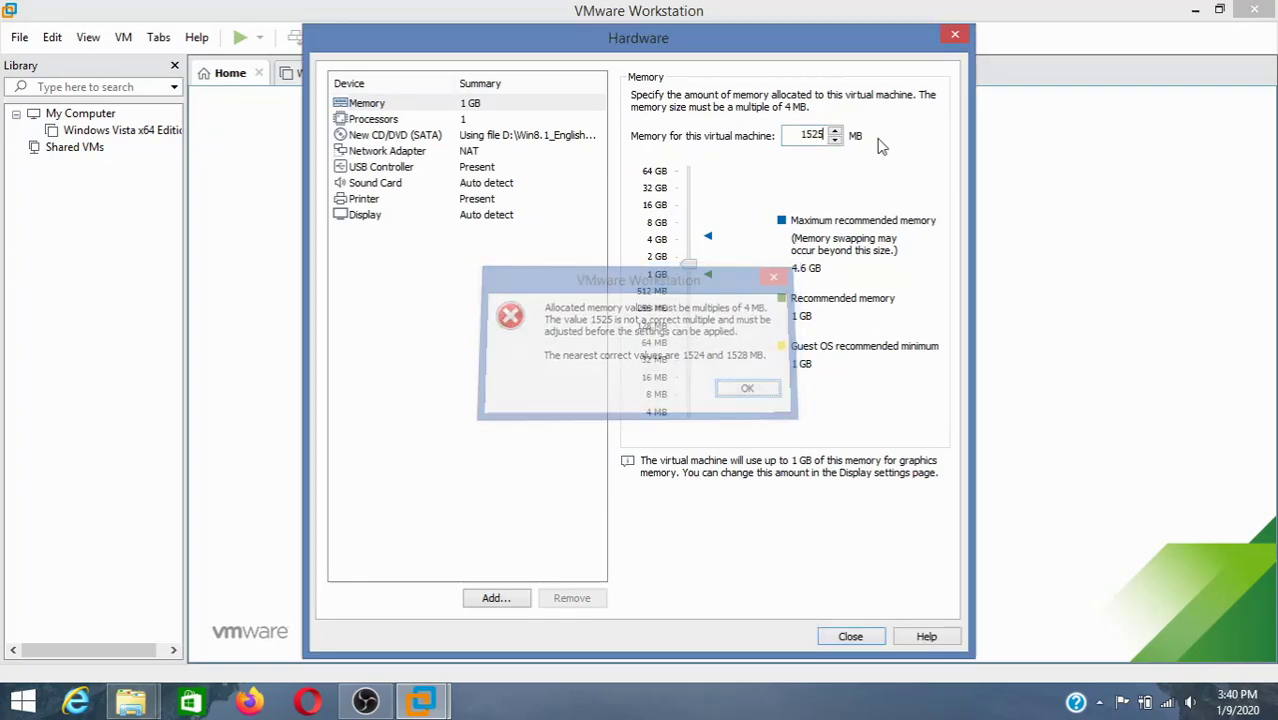
key(Return)
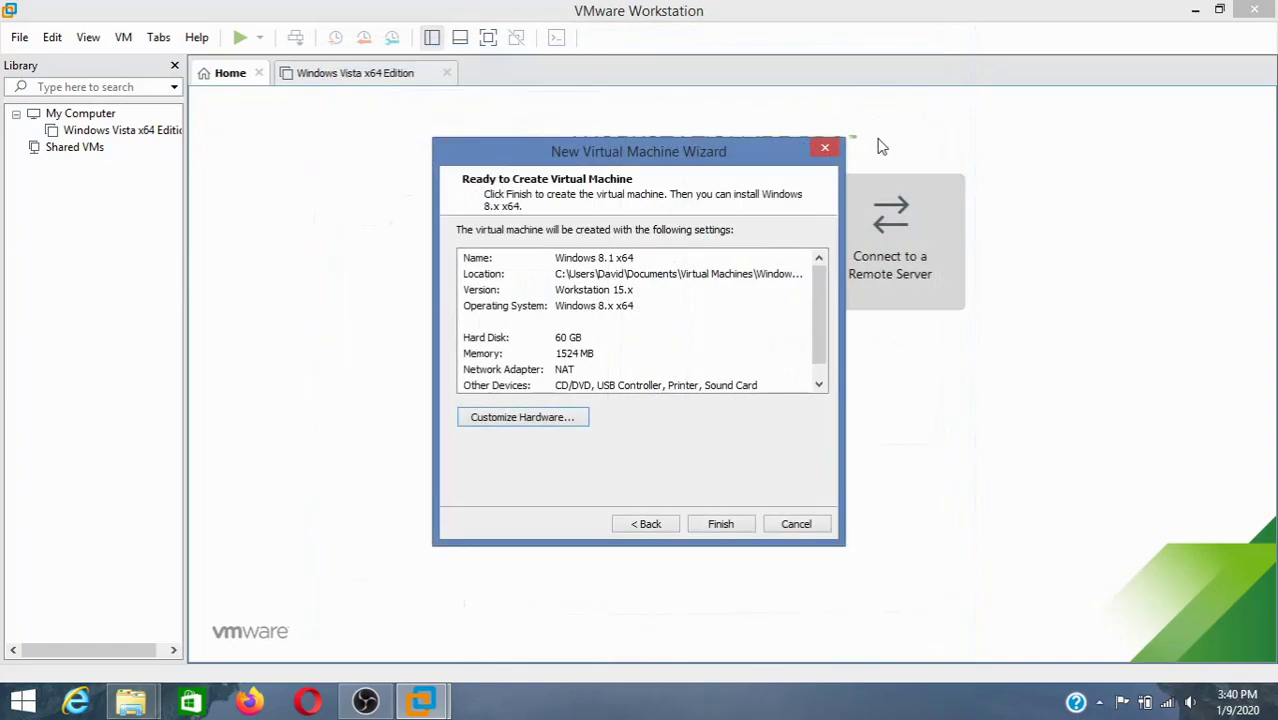
click(724, 525)
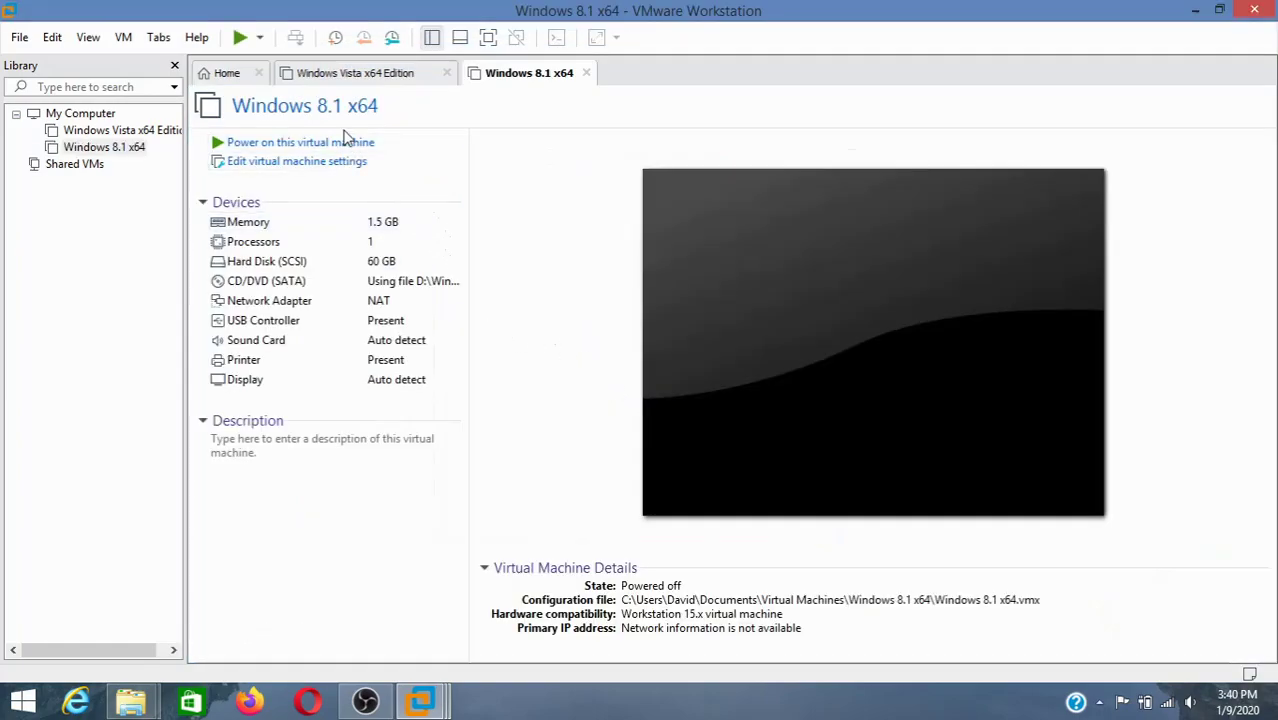
- Power on the new VM and dismiss the virtual printing and installation hint bars
click(342, 145)
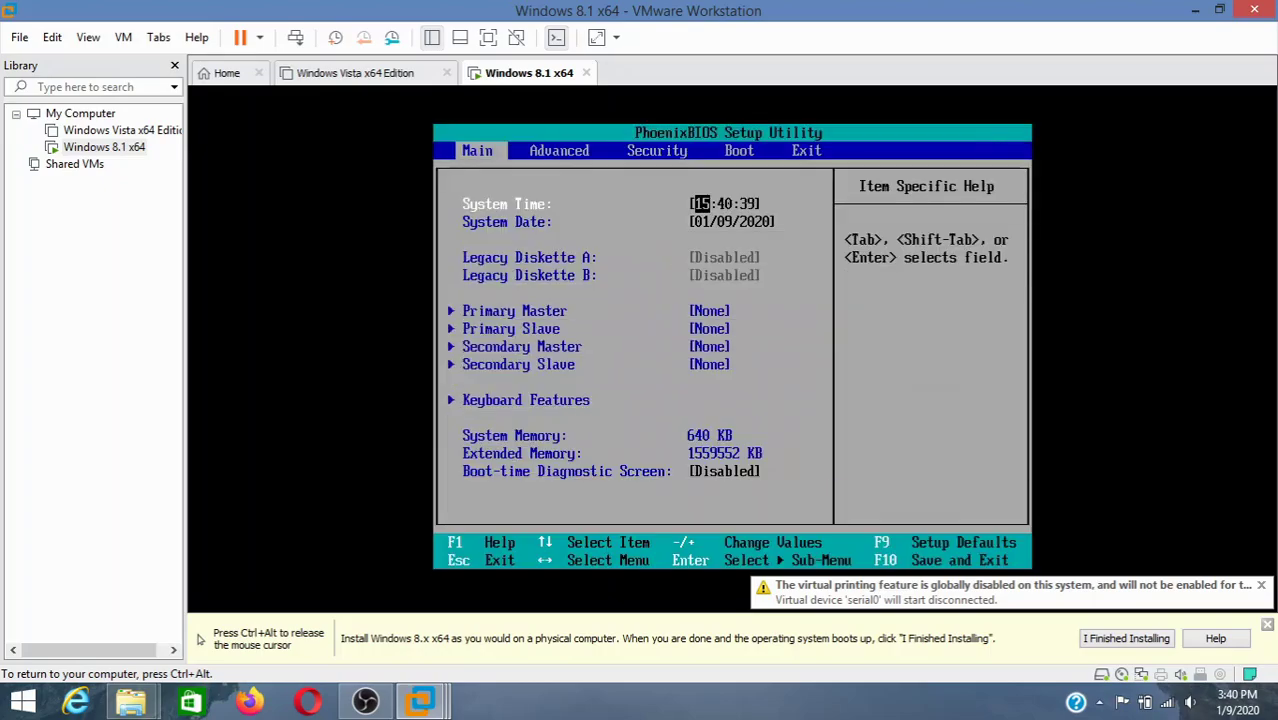
key(ctrl+alt)
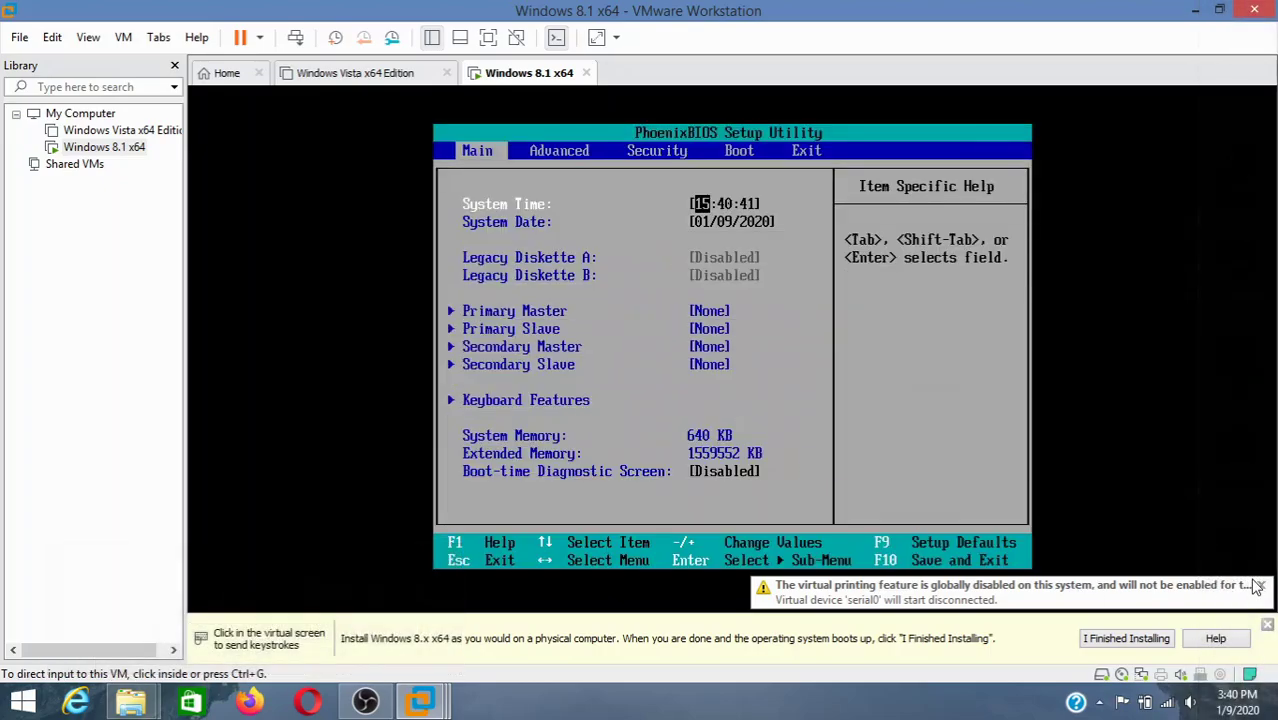
click(1260, 588)
click(1267, 625)
click(913, 514)
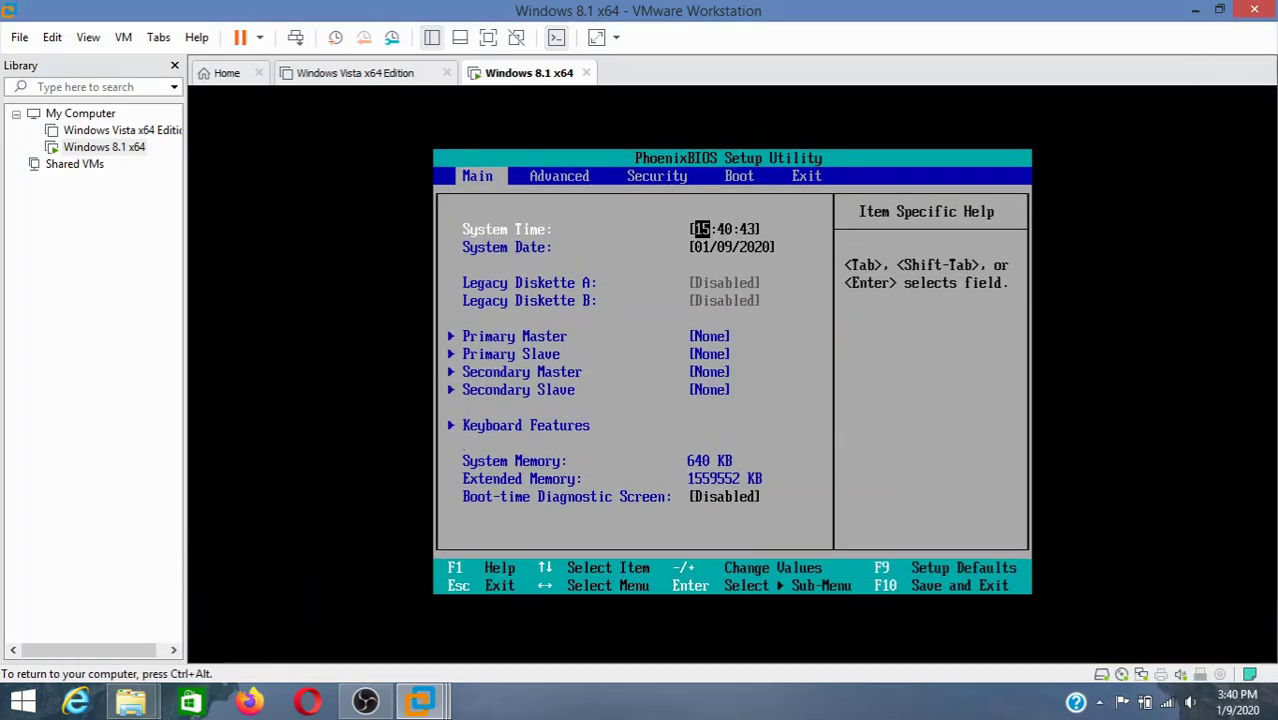
- In the BIOS Boot menu, move CD-ROM Drive to the top of the boot order
key(Up)
key(Right)
key(Right)
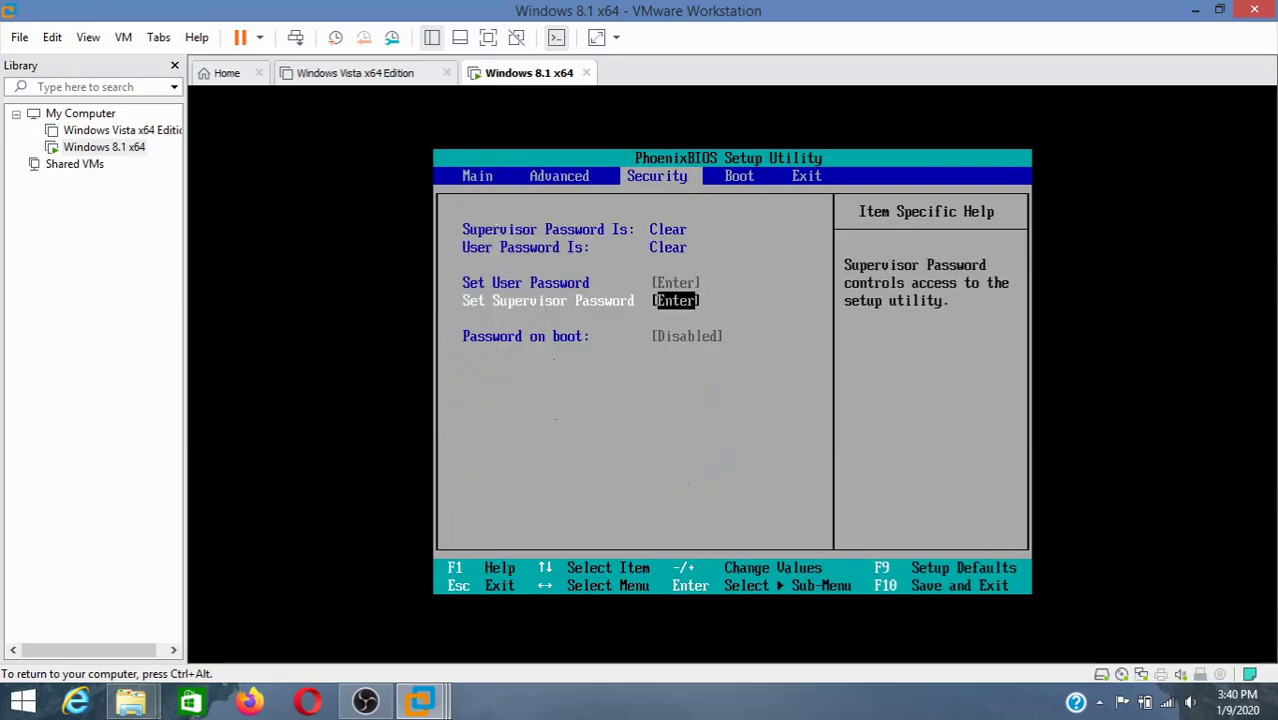
key(Right)
key(Down)
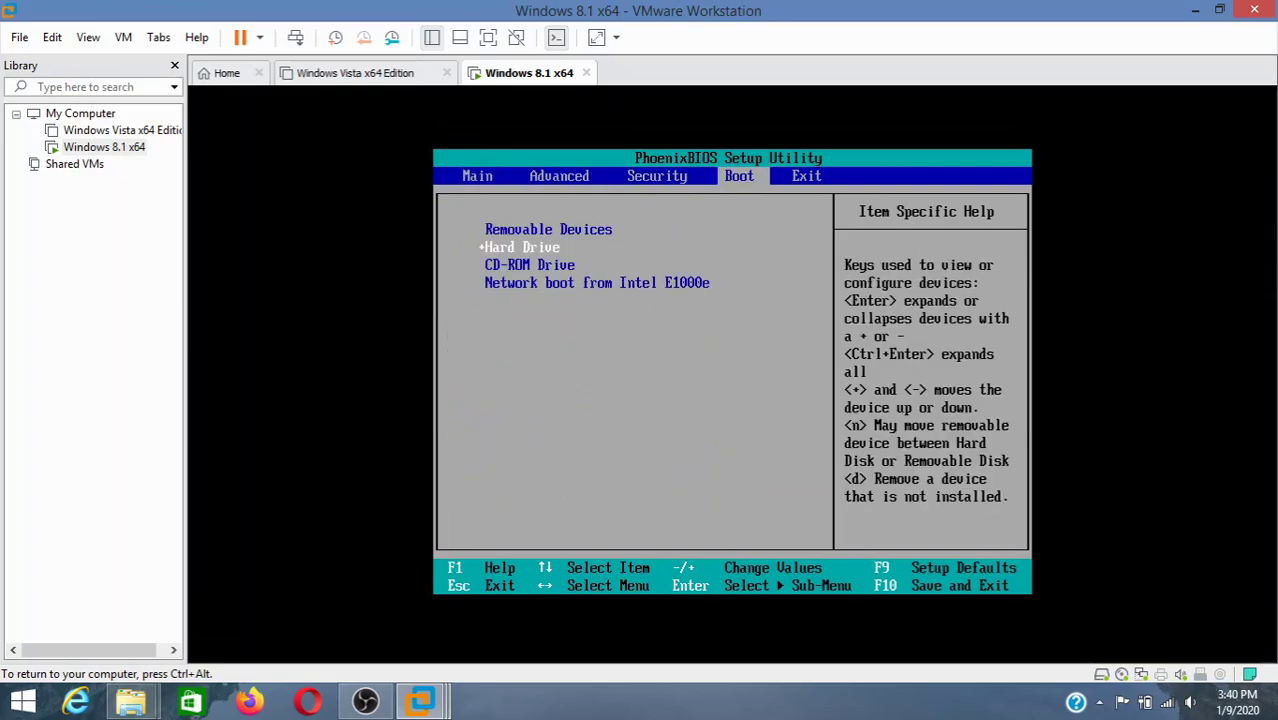
key(Down)
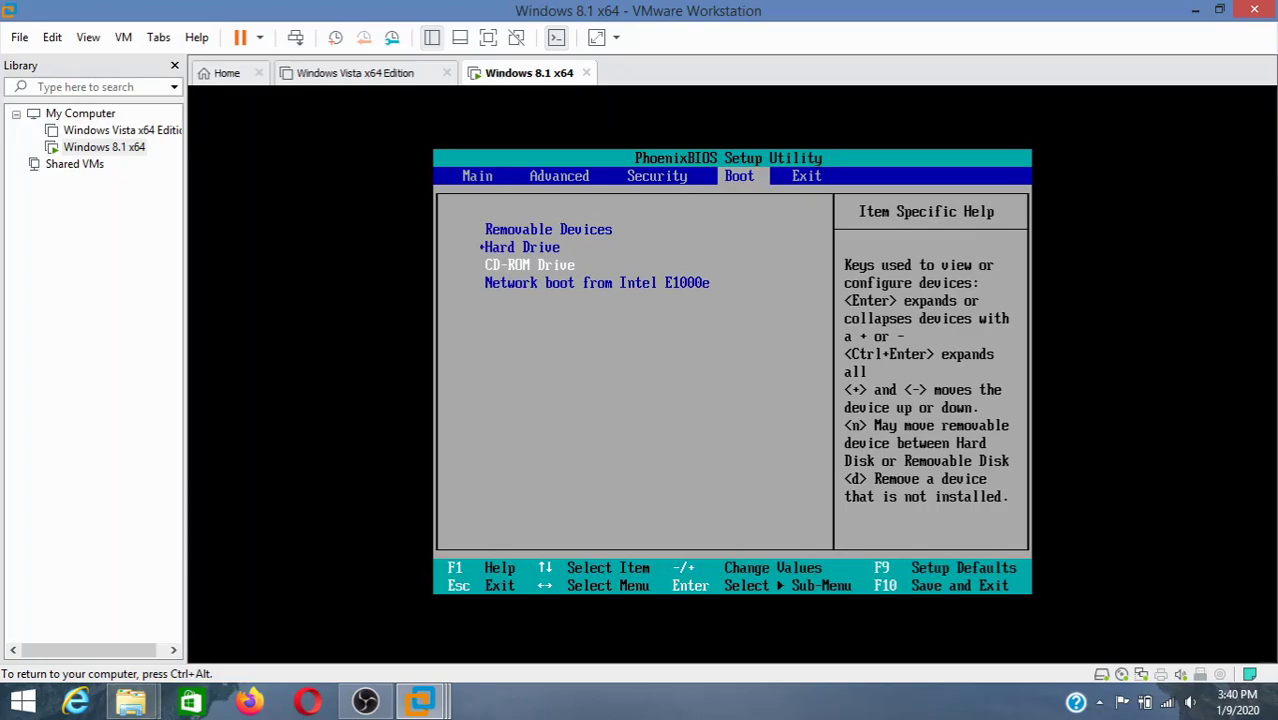
key(minus)
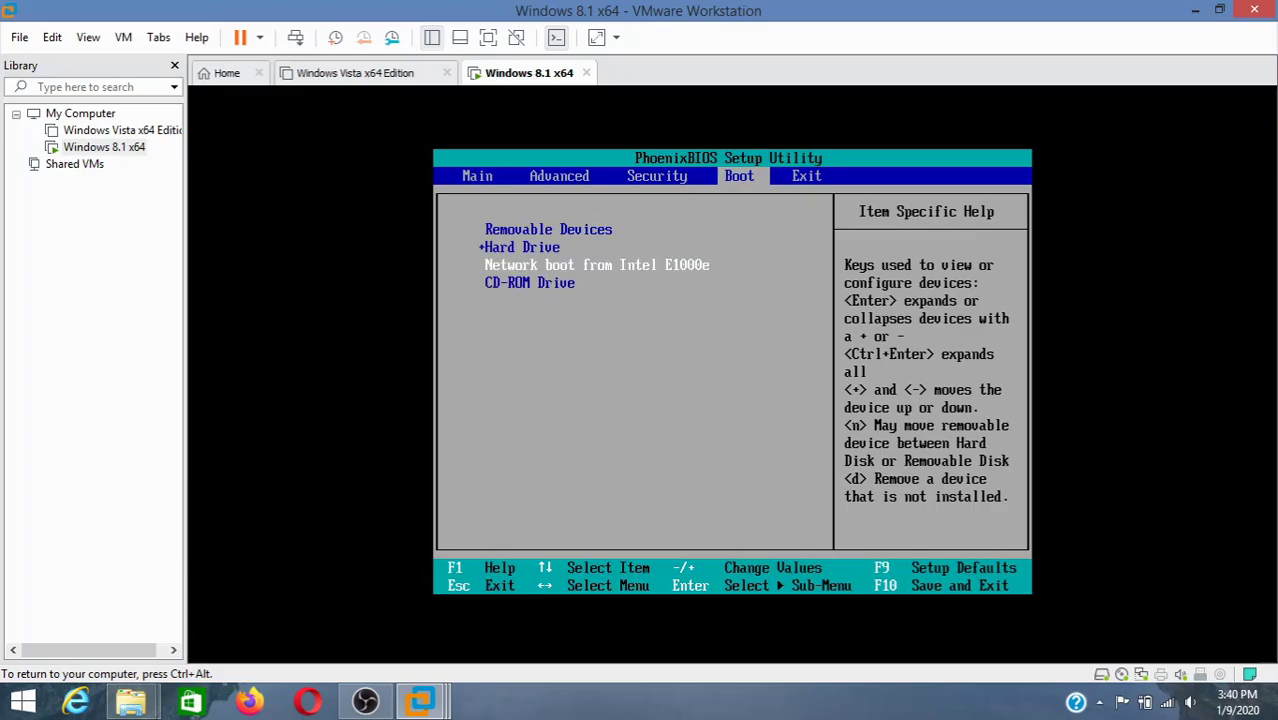
key(plus)
key(plus)
key(Up)
key(minus)
key(minus)
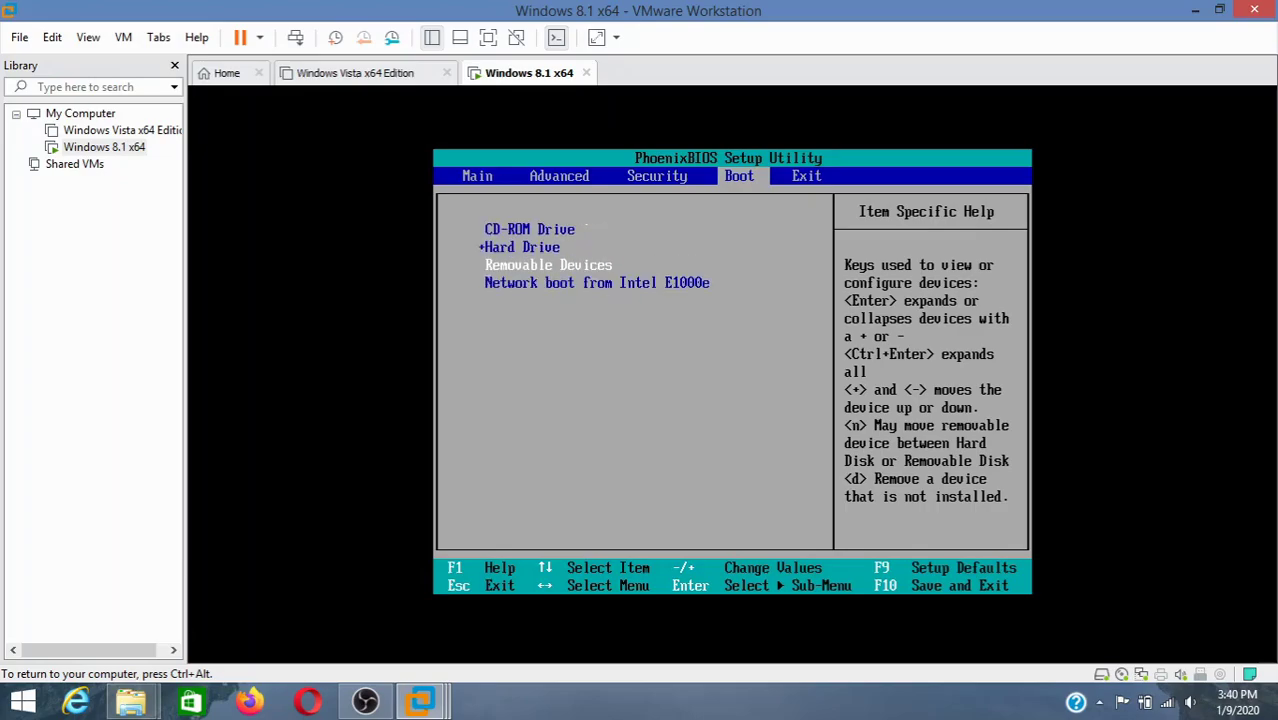
- Save the BIOS changes, restart, and highlight CD-ROM Drive in the Boot Menu
key(Right)
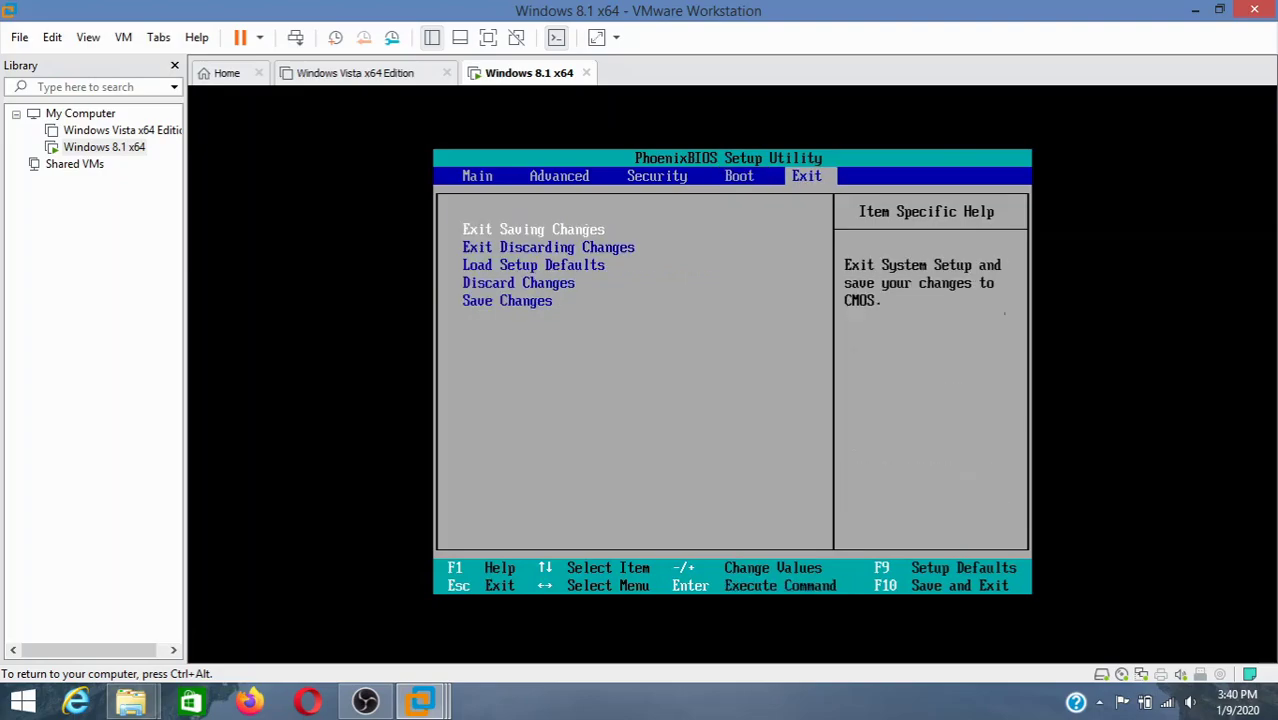
key(Return)
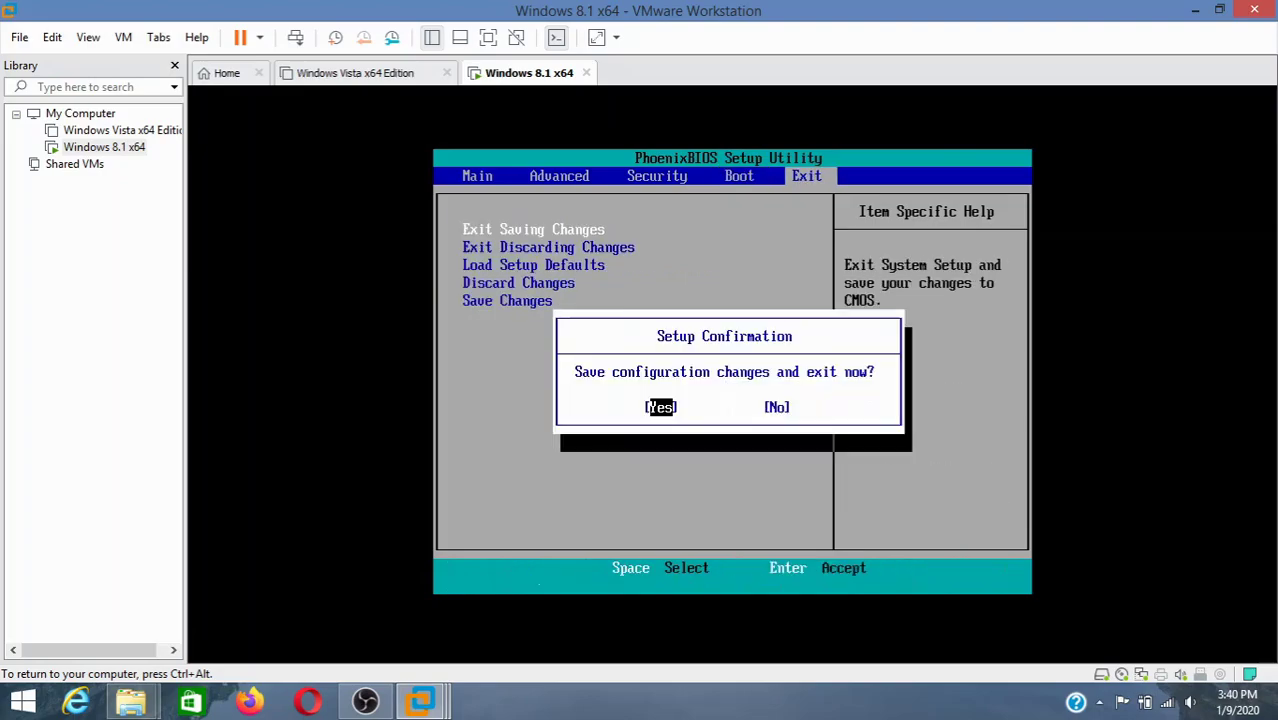
key(Return)
key(Escape)
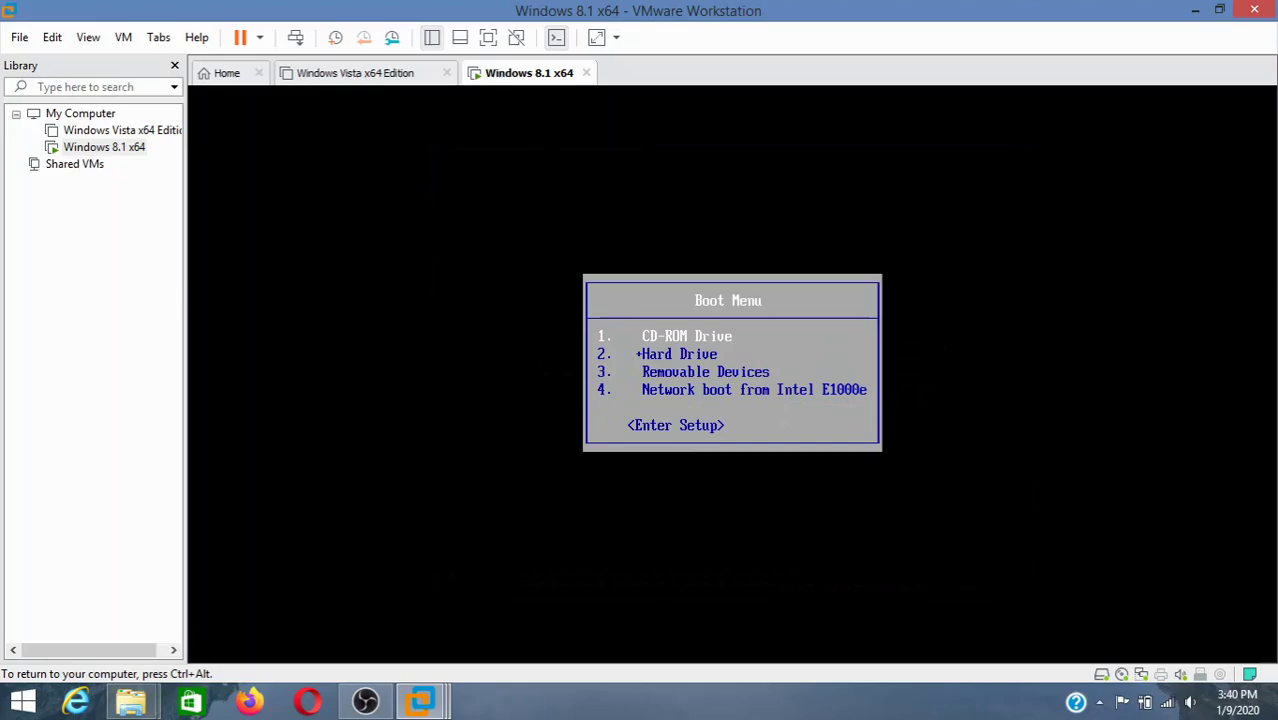
key(Down)
key(Down)
key(Up)
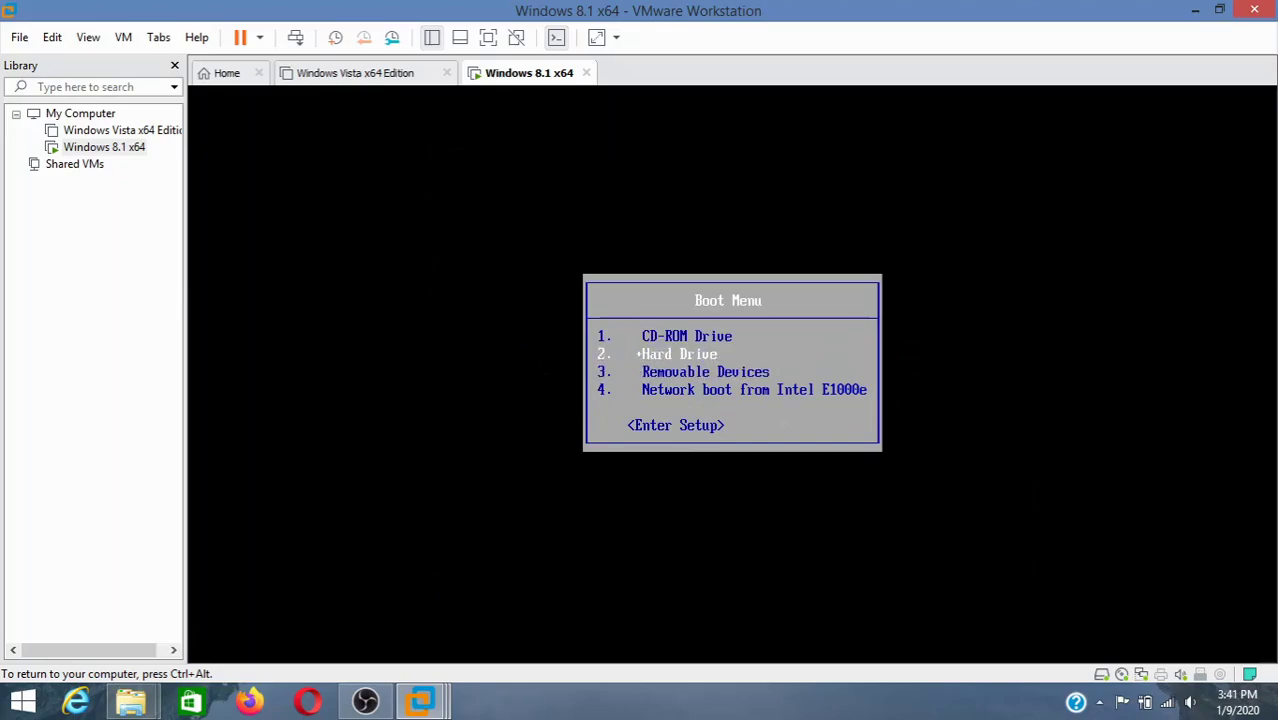
key(Up)
- Boot from the CD-ROM Drive, release input with Ctrl+Alt, and view the VM full screen
key(Return)
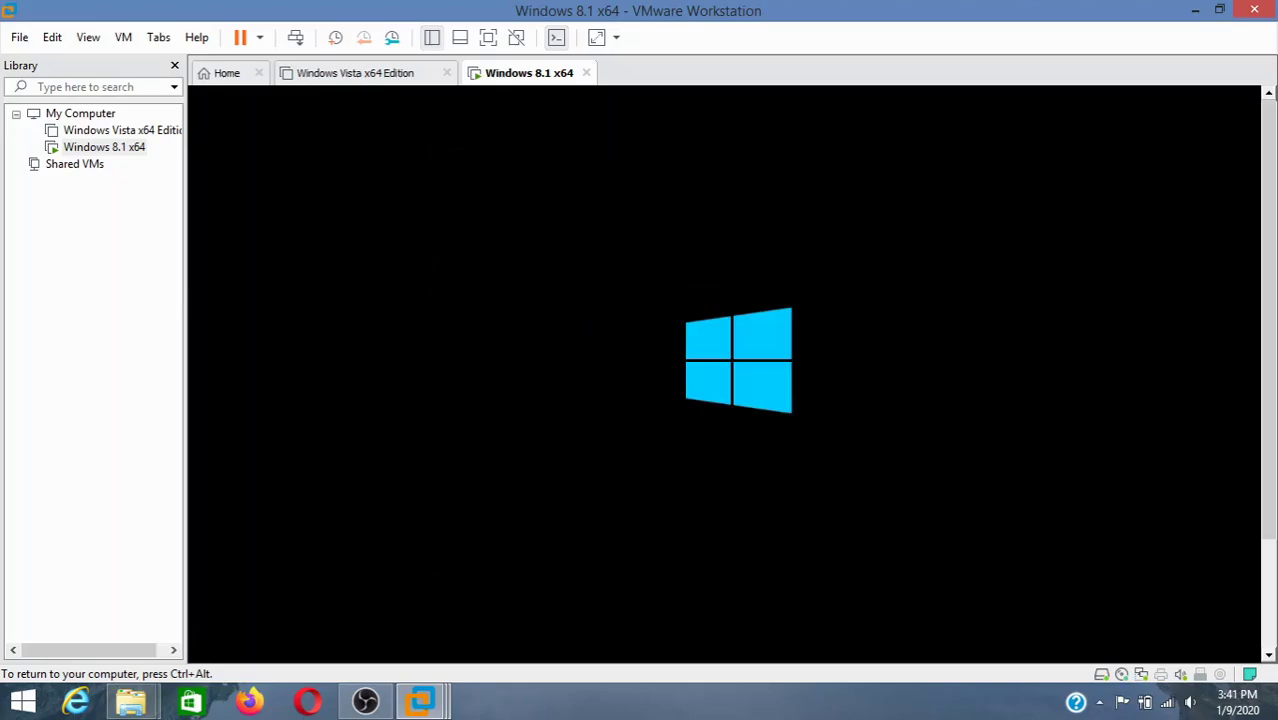
key(ctrl+alt)
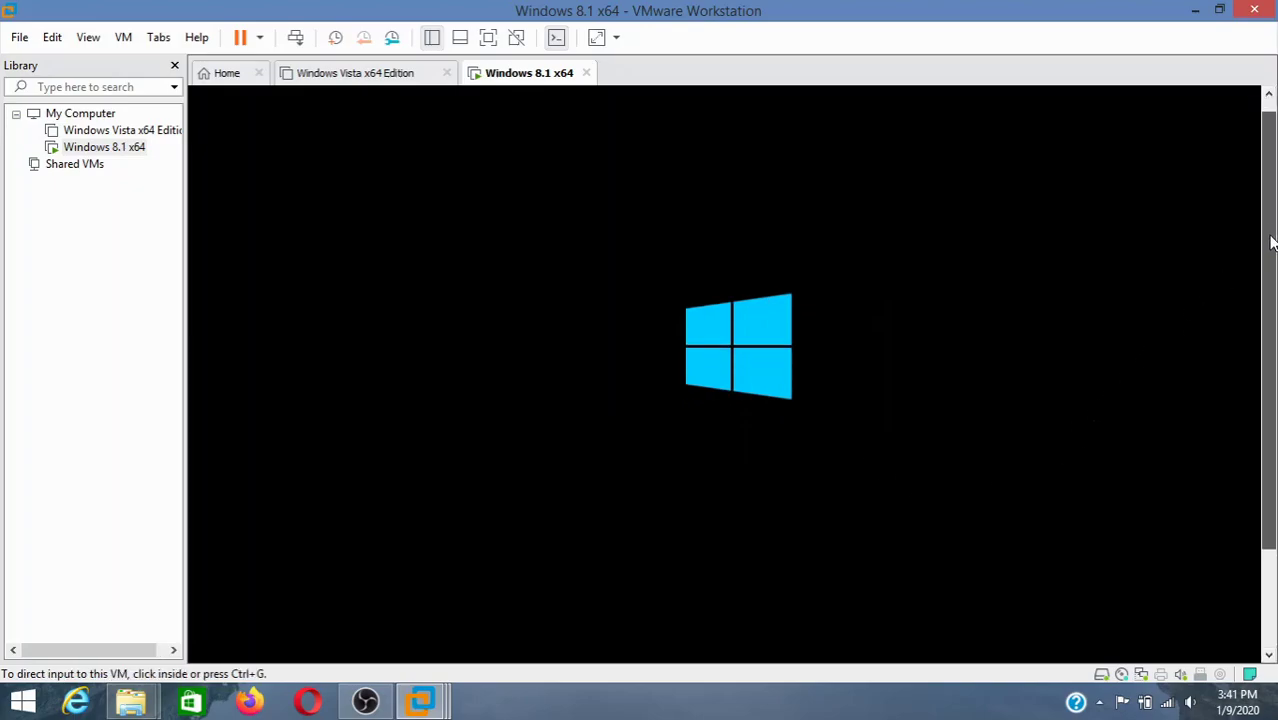
click(488, 37)
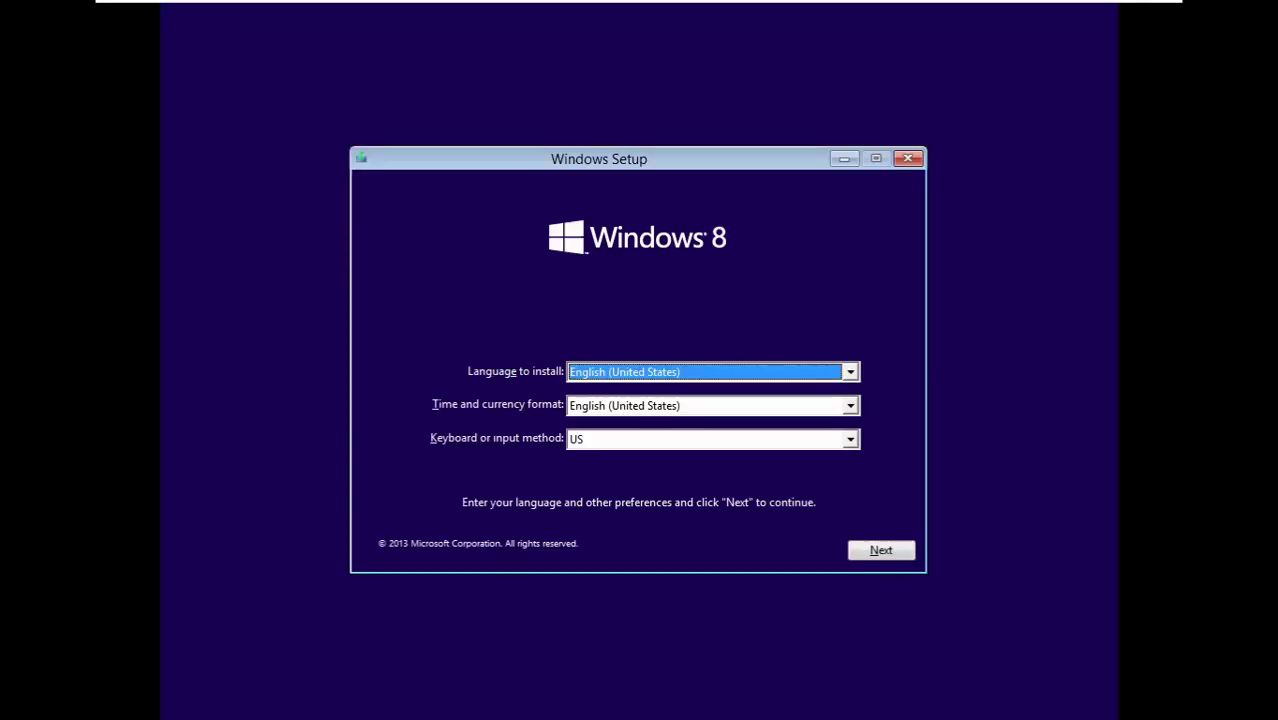
- Accept the language settings and enter the Windows 8.1 product key to activate
click(868, 555)
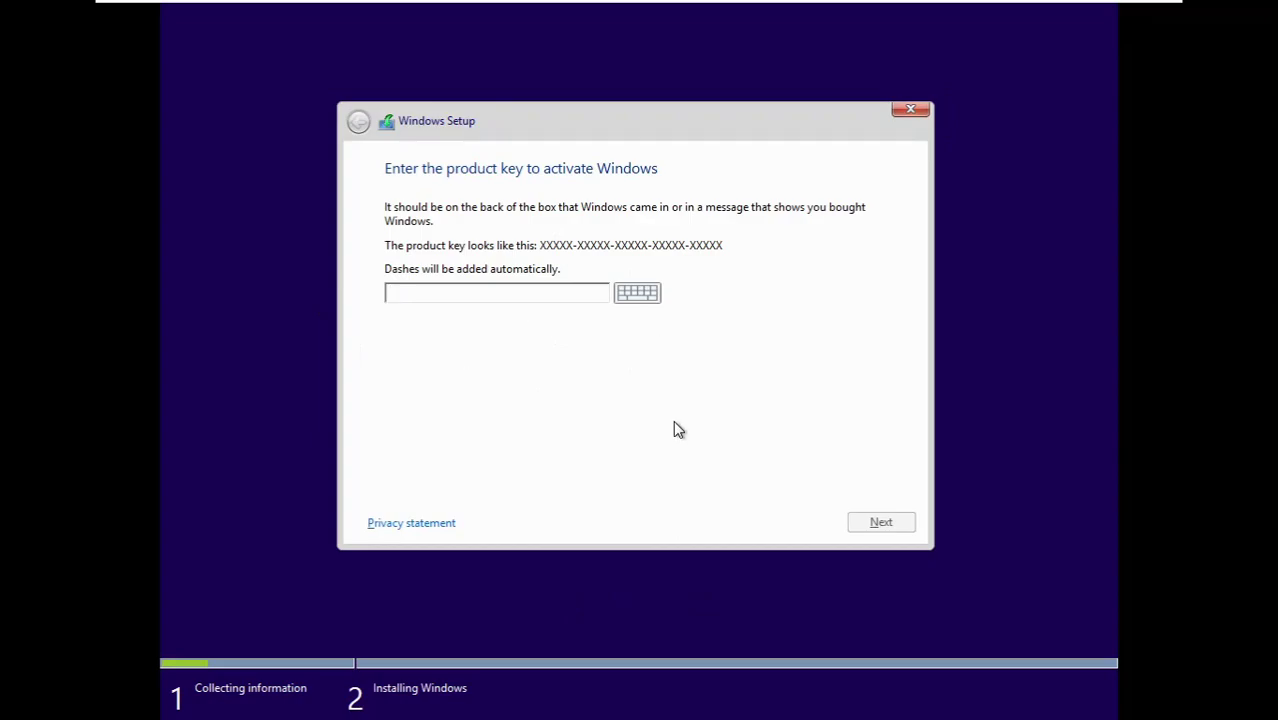
text(XHQ8N-C3MCJ-RQXB6)
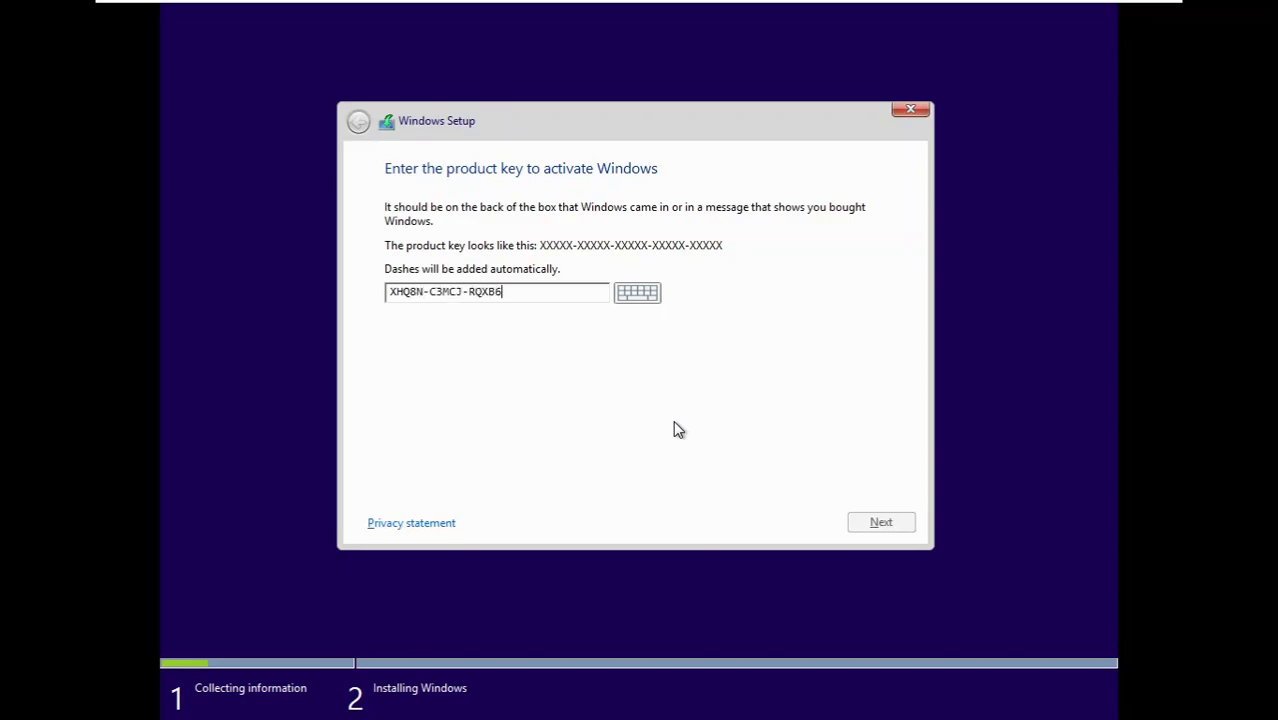
text(-WCHYG-C9WKB)
key(Return)
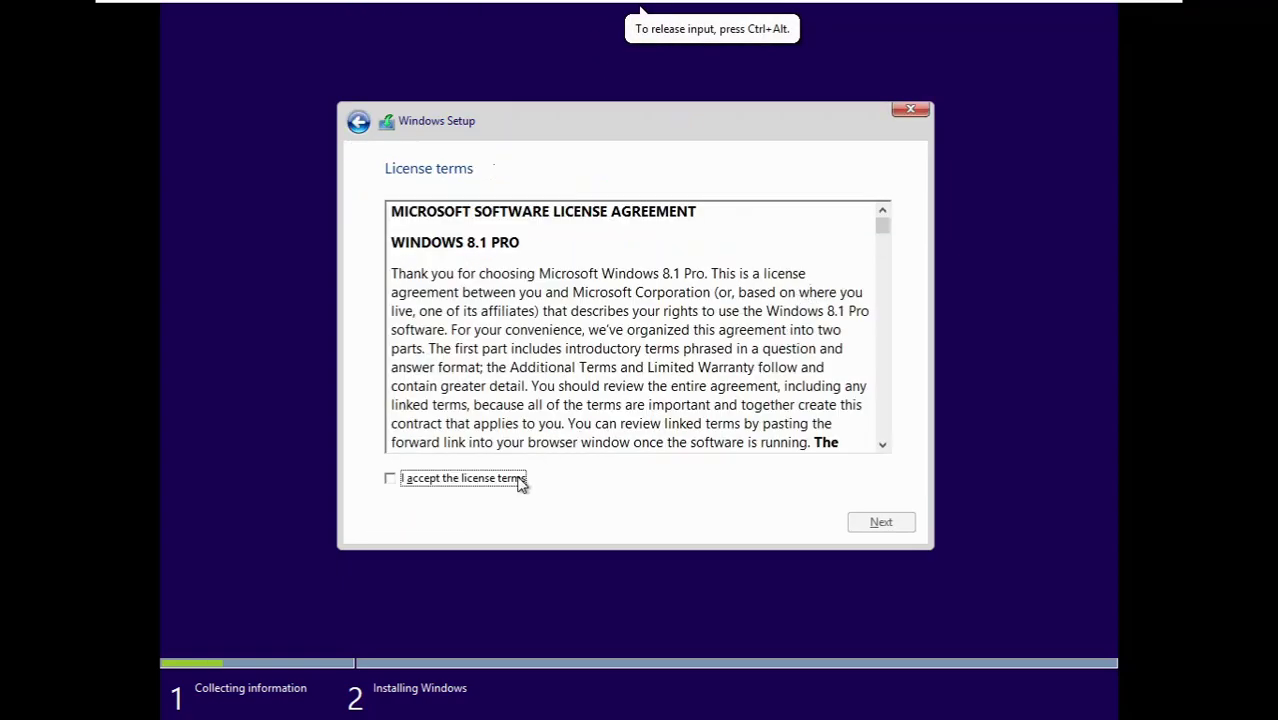
- Accept the license terms and choose the Custom installation type
click(522, 479)
click(882, 524)
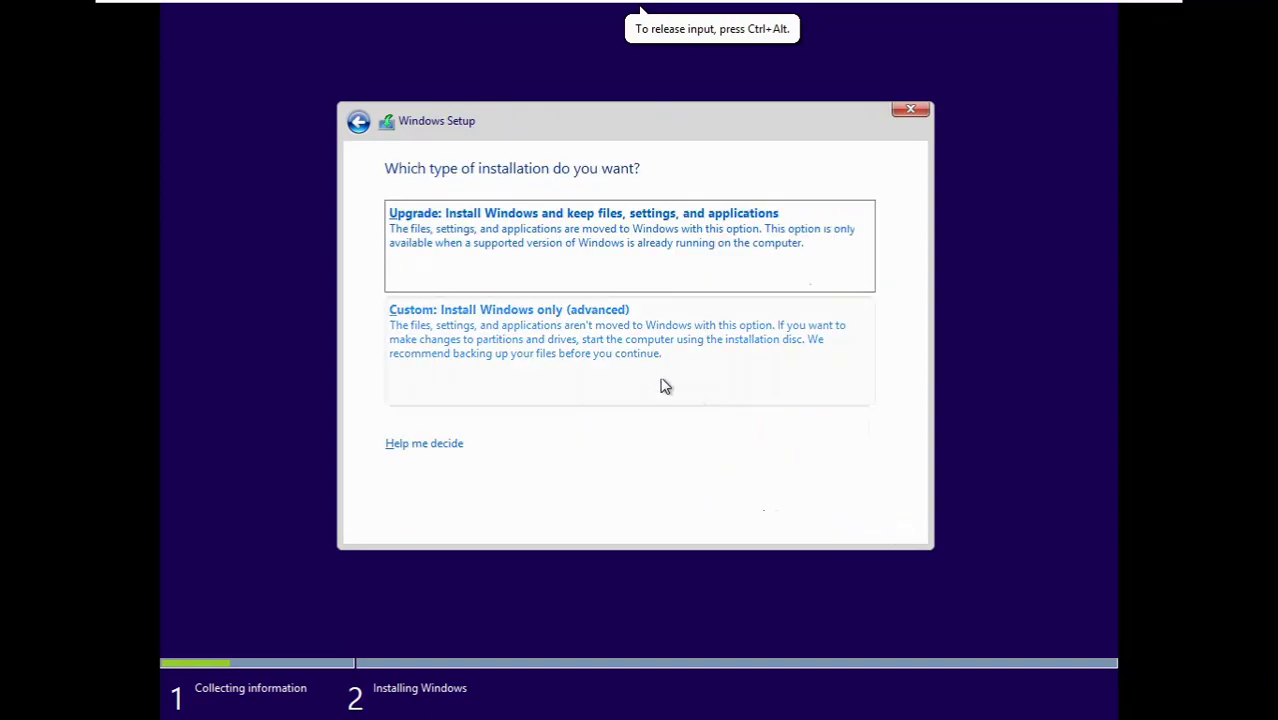
click(573, 323)
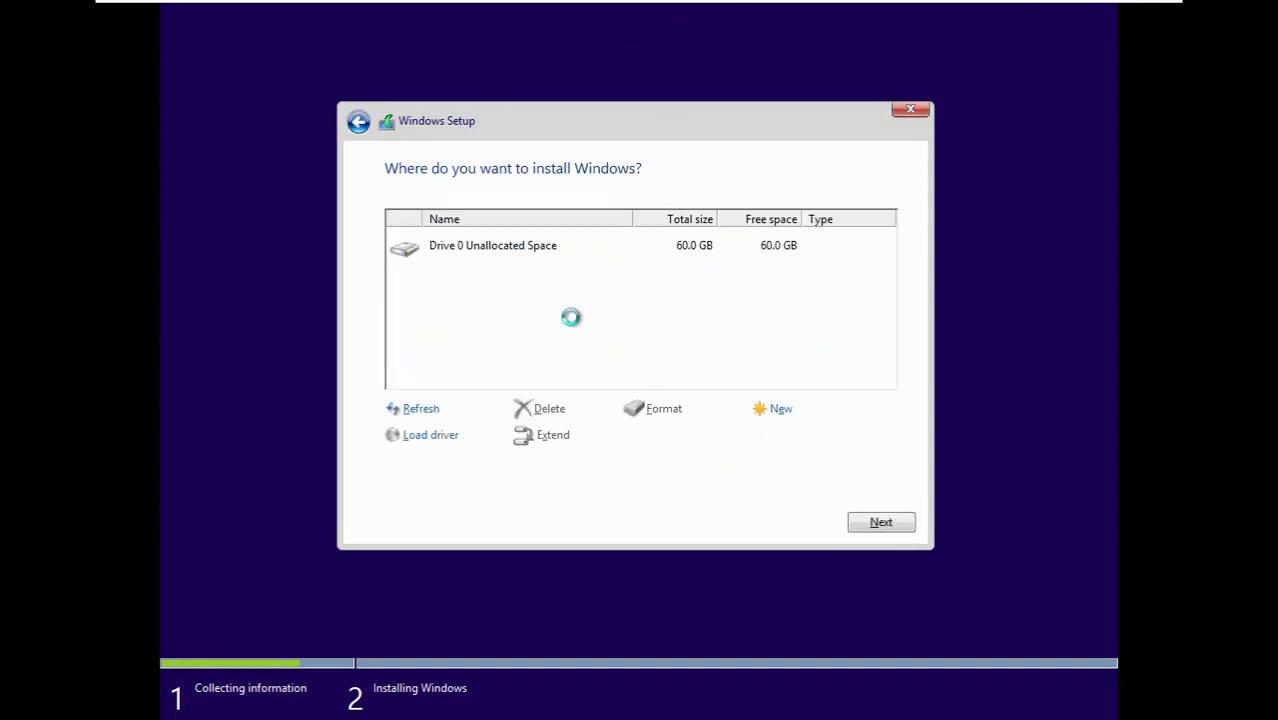
click(358, 121)
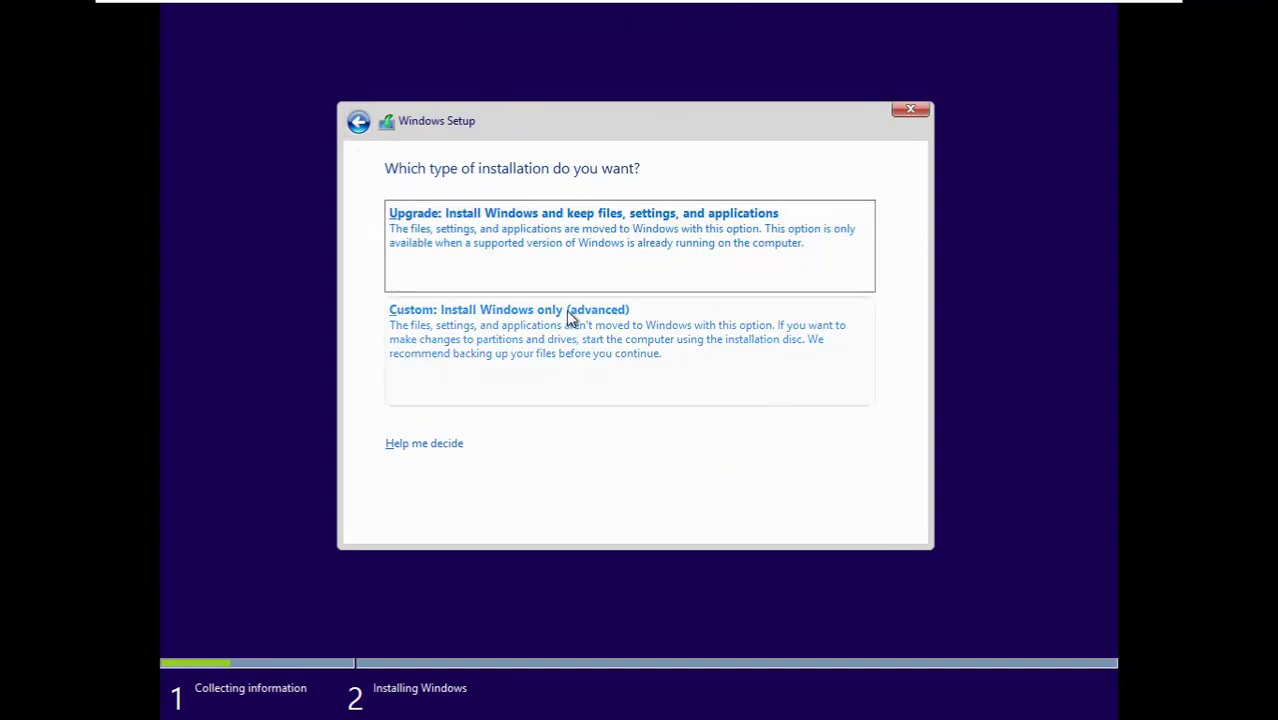
click(605, 343)
- Create a full-size partition on Drive 0, format Partition 2, and install Windows there
click(778, 410)
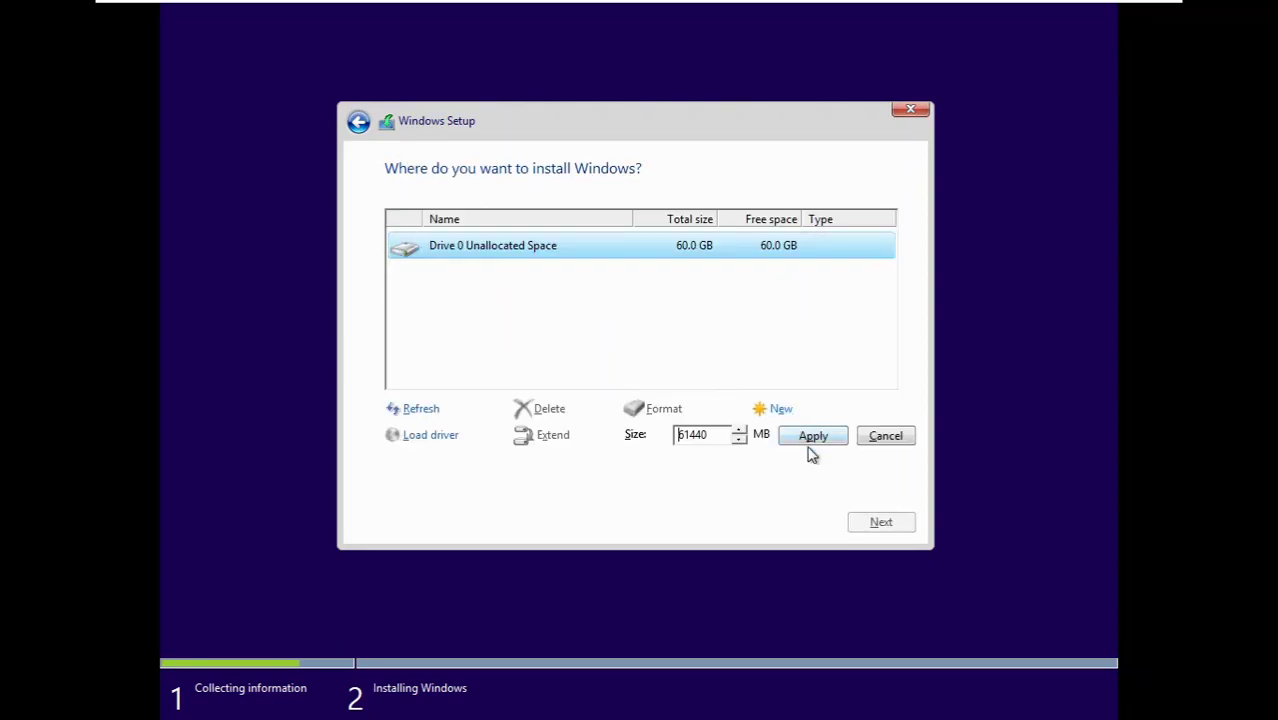
click(812, 437)
click(780, 438)
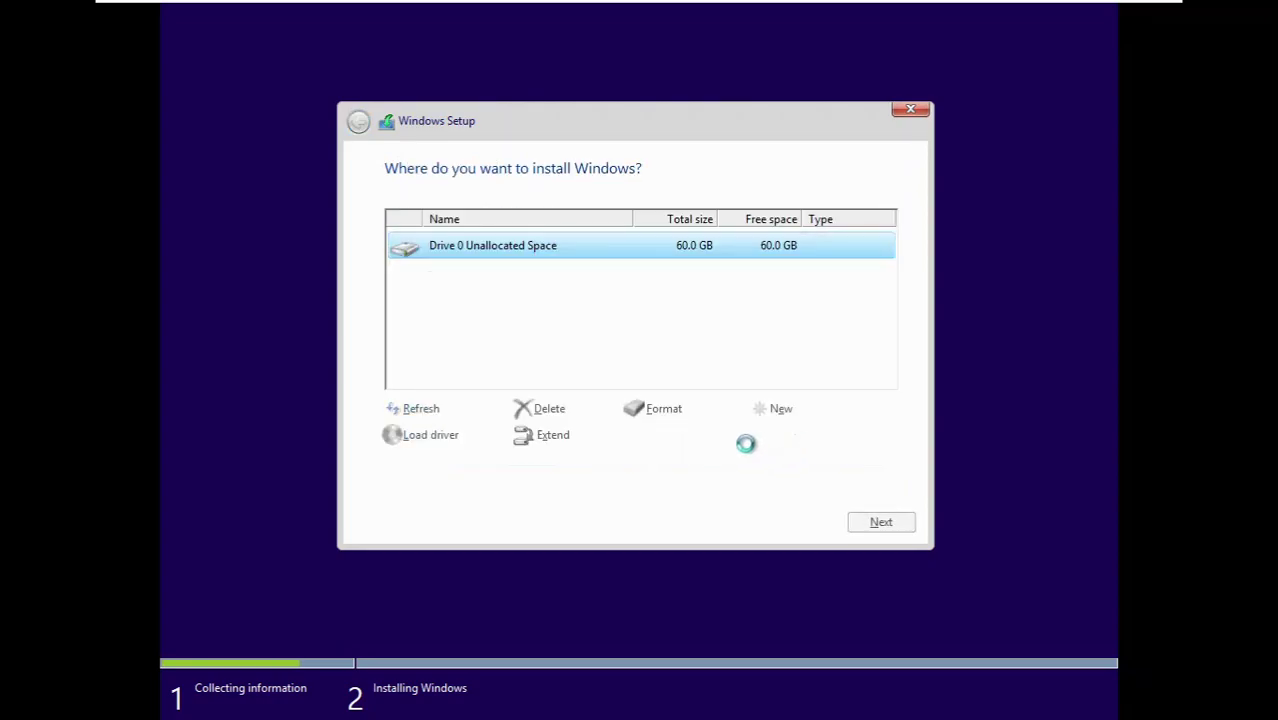
click(660, 408)
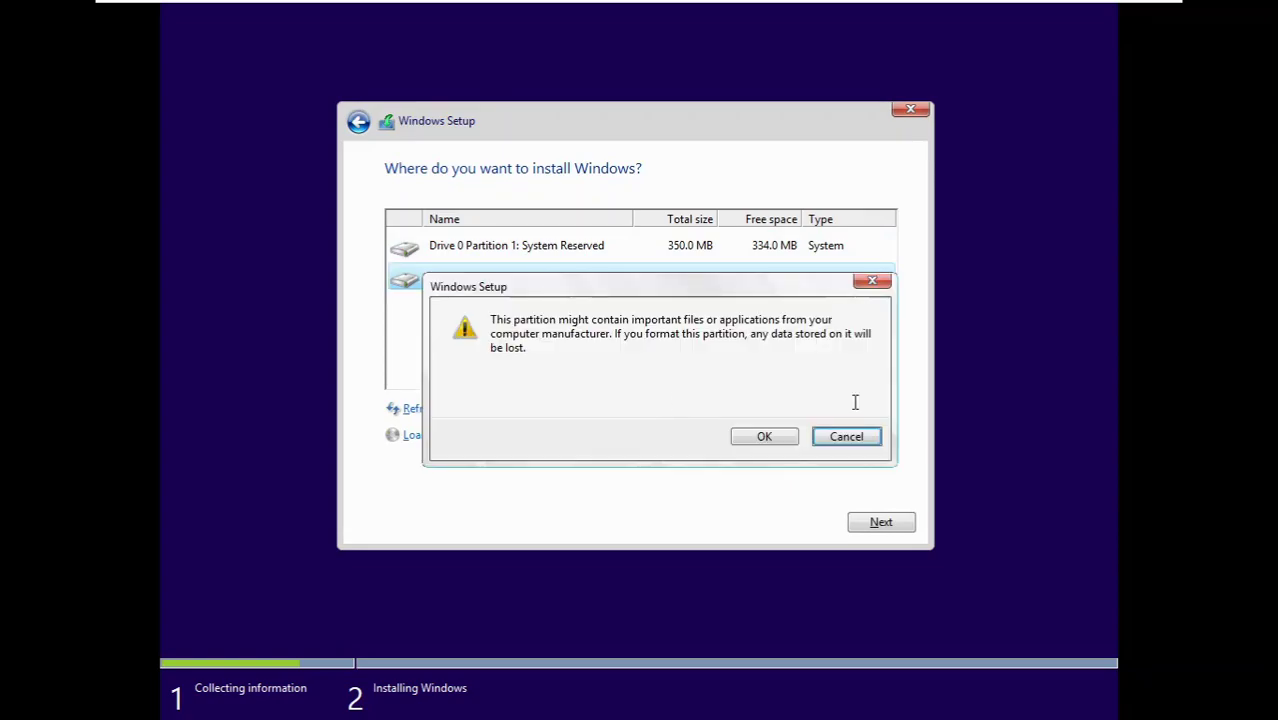
click(782, 437)
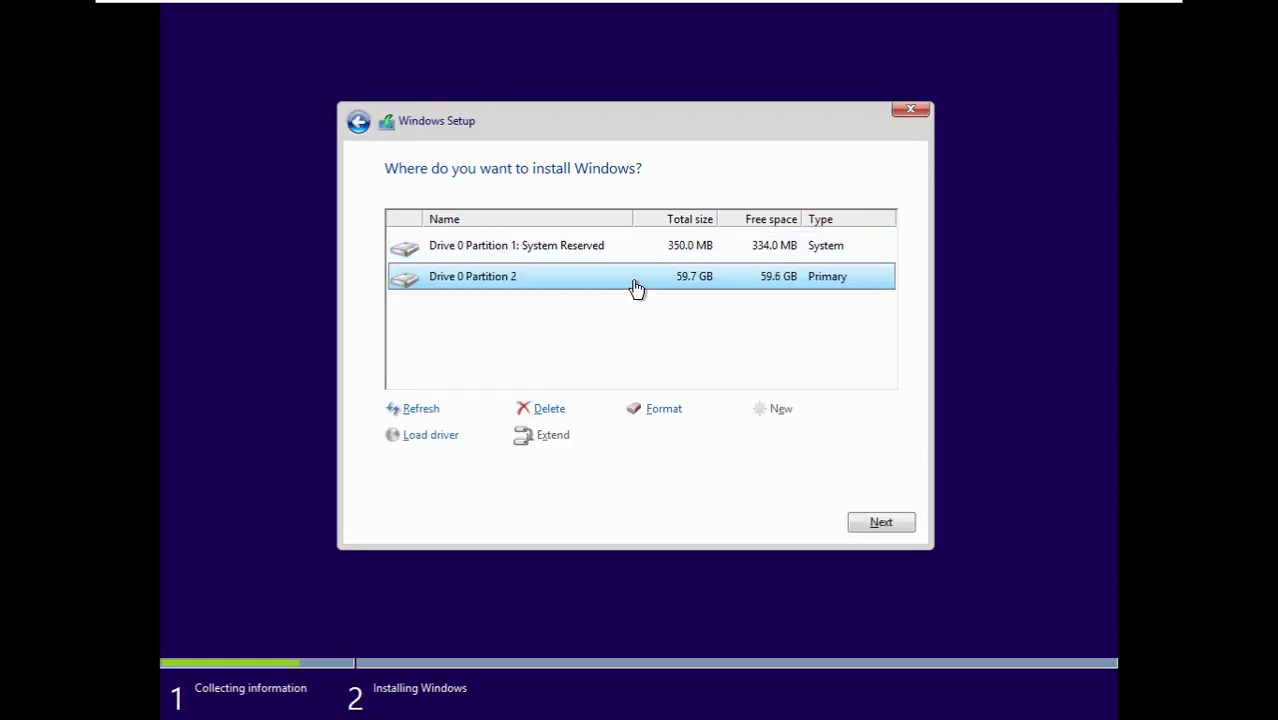
click(866, 522)
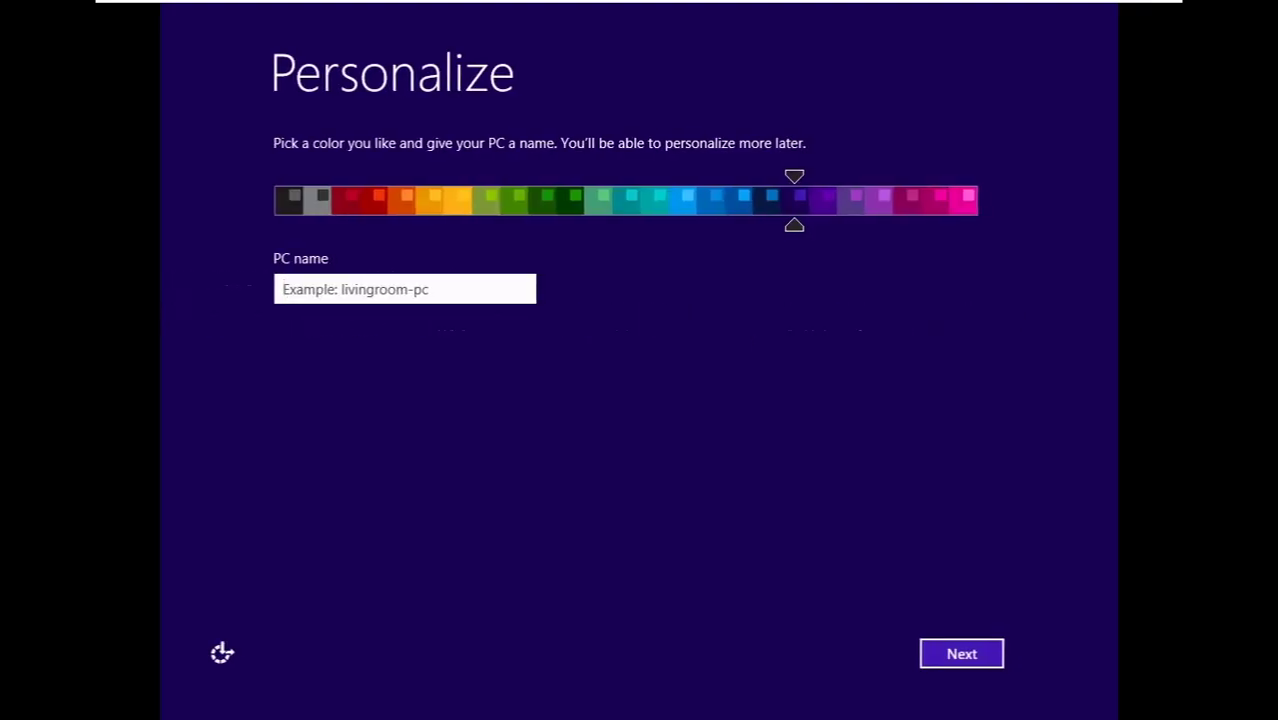
- Enter SayNoToErrors as the PC name on the Personalize page and continue
click(625, 317)
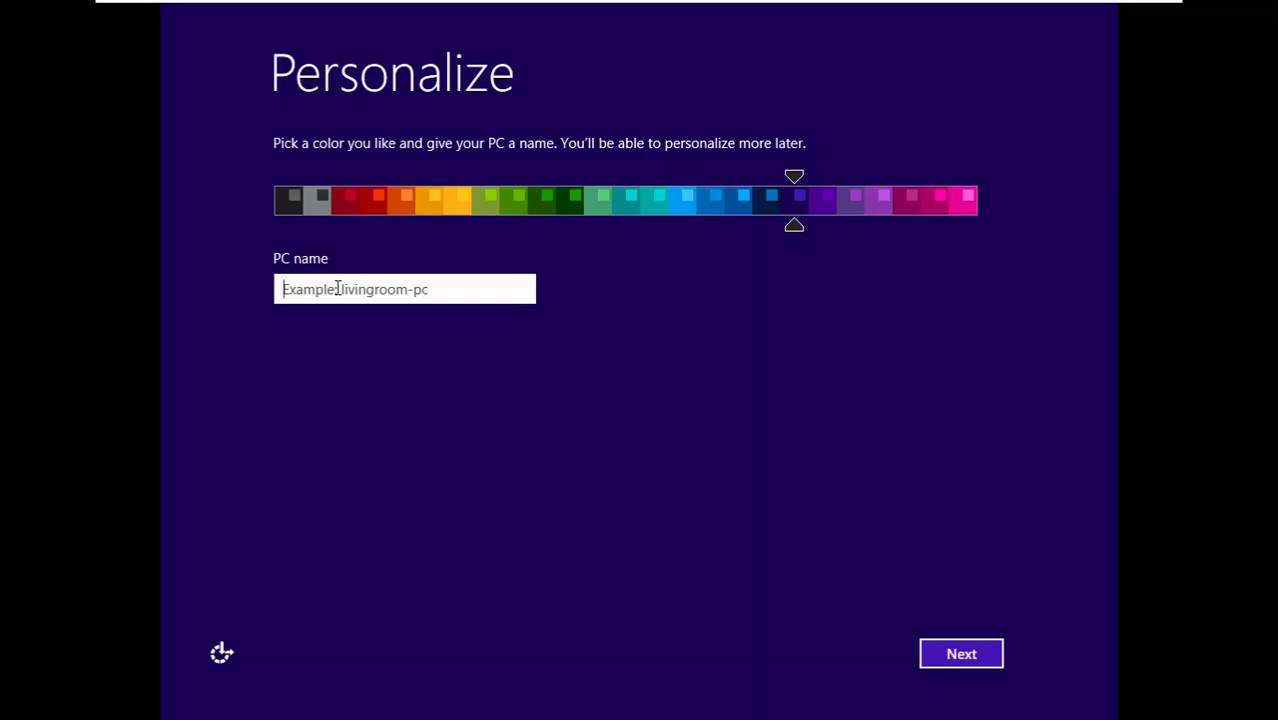
text(Say)
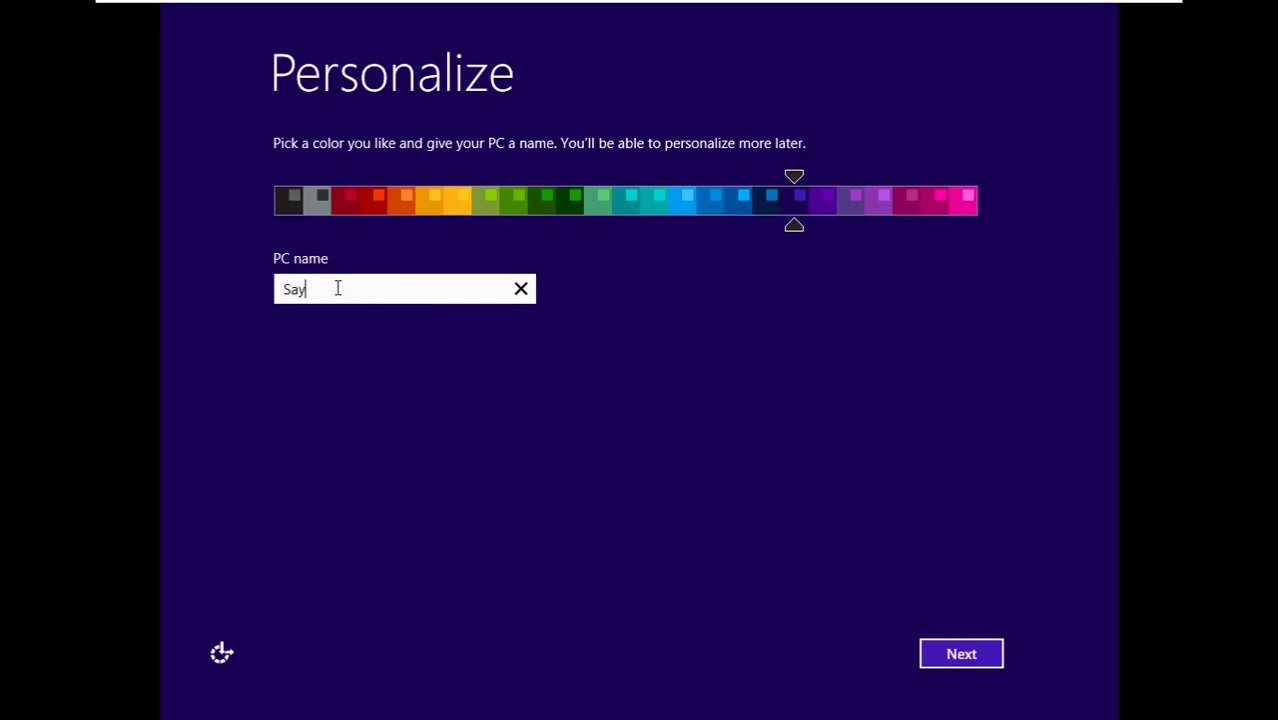
text(NoToErrors)
key(Return)
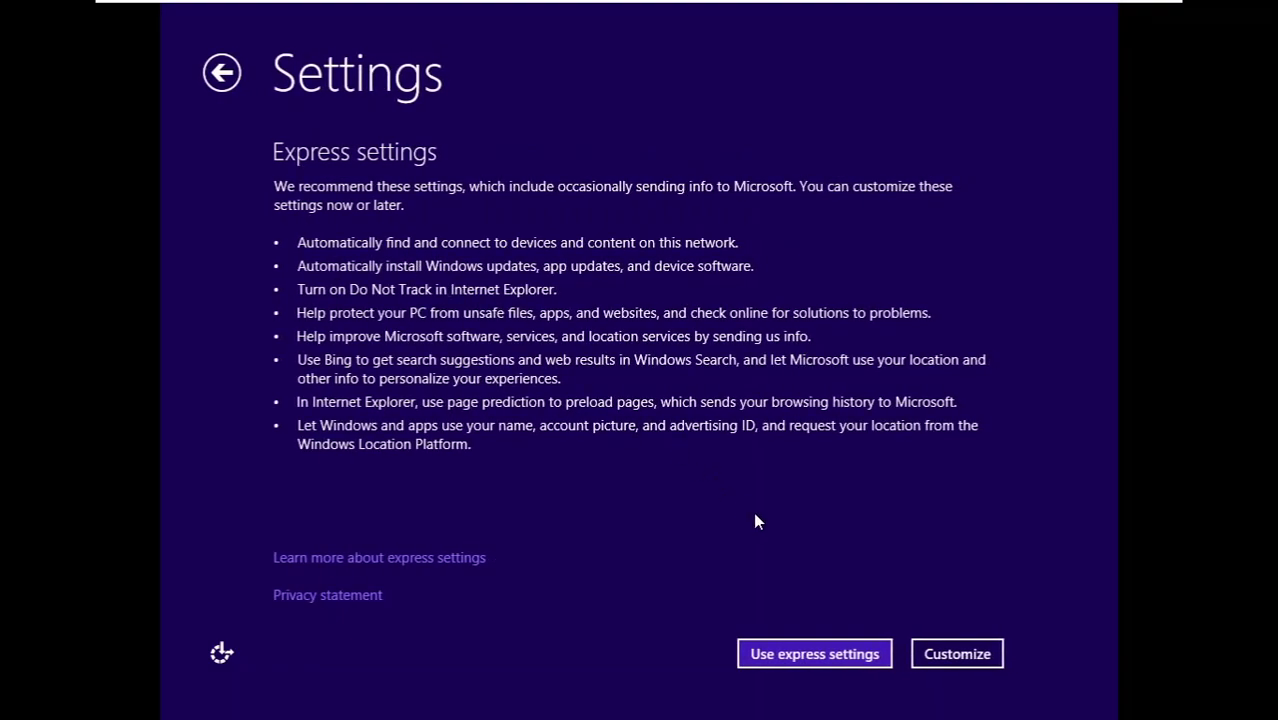
- Customize settings, turn on sharing for home or work networks, and keep remaining defaults
click(934, 660)
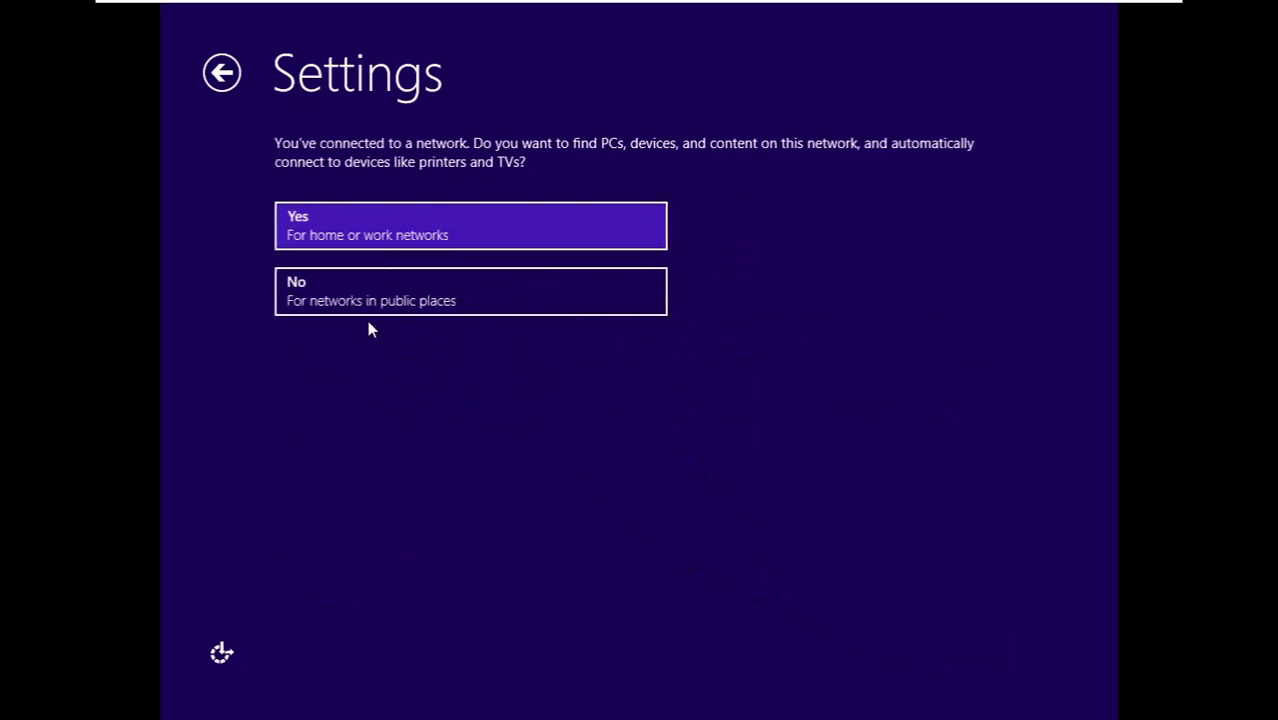
click(361, 217)
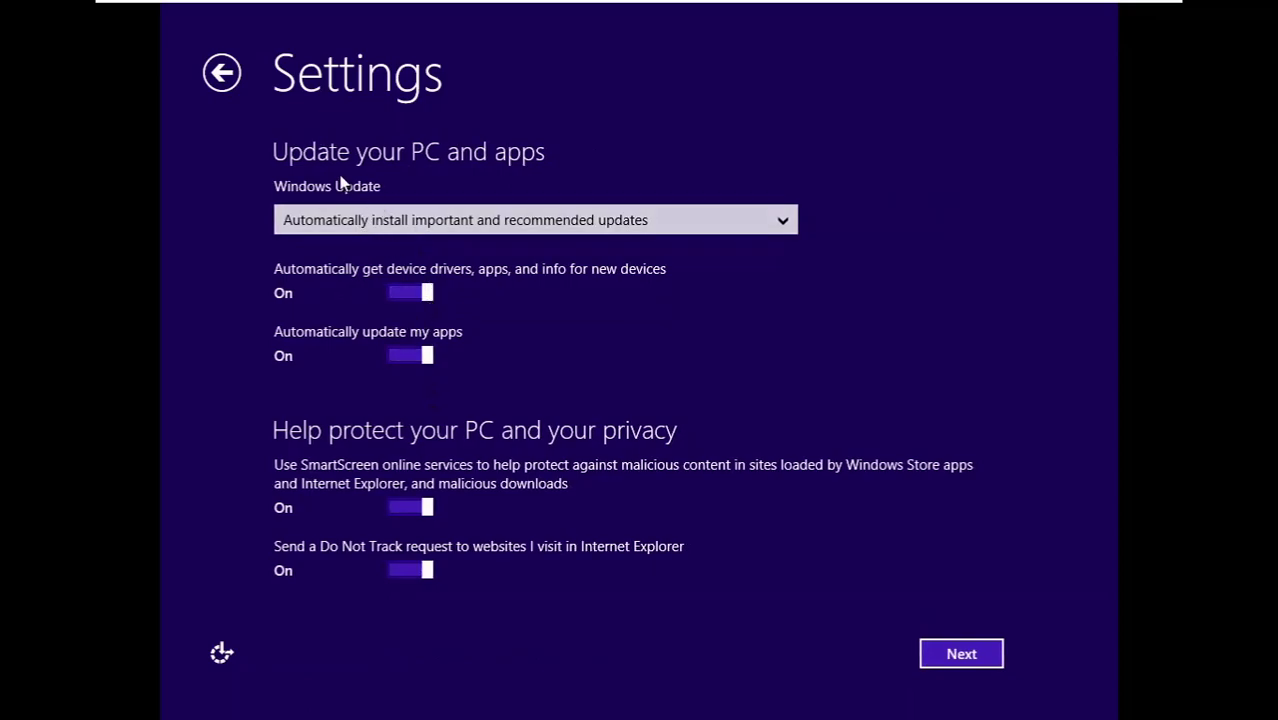
click(925, 656)
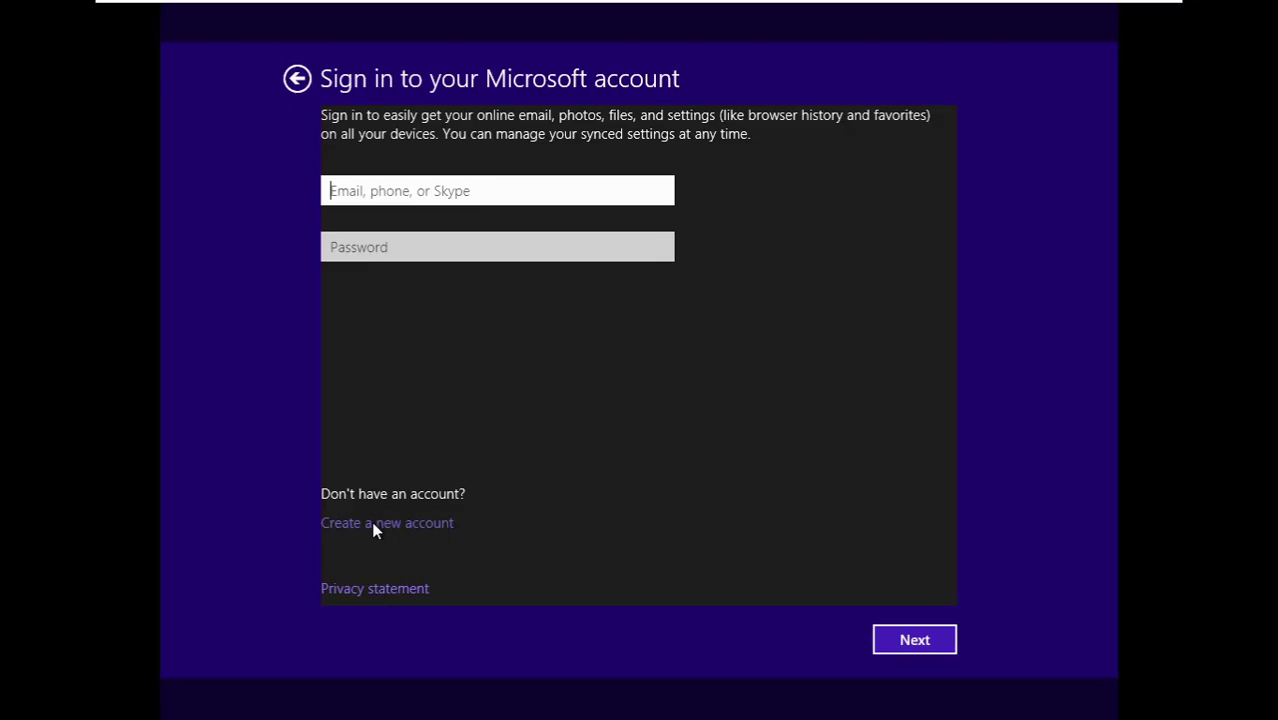
- Choose a local account without Microsoft and type the user name SayNoToErrors
click(373, 523)
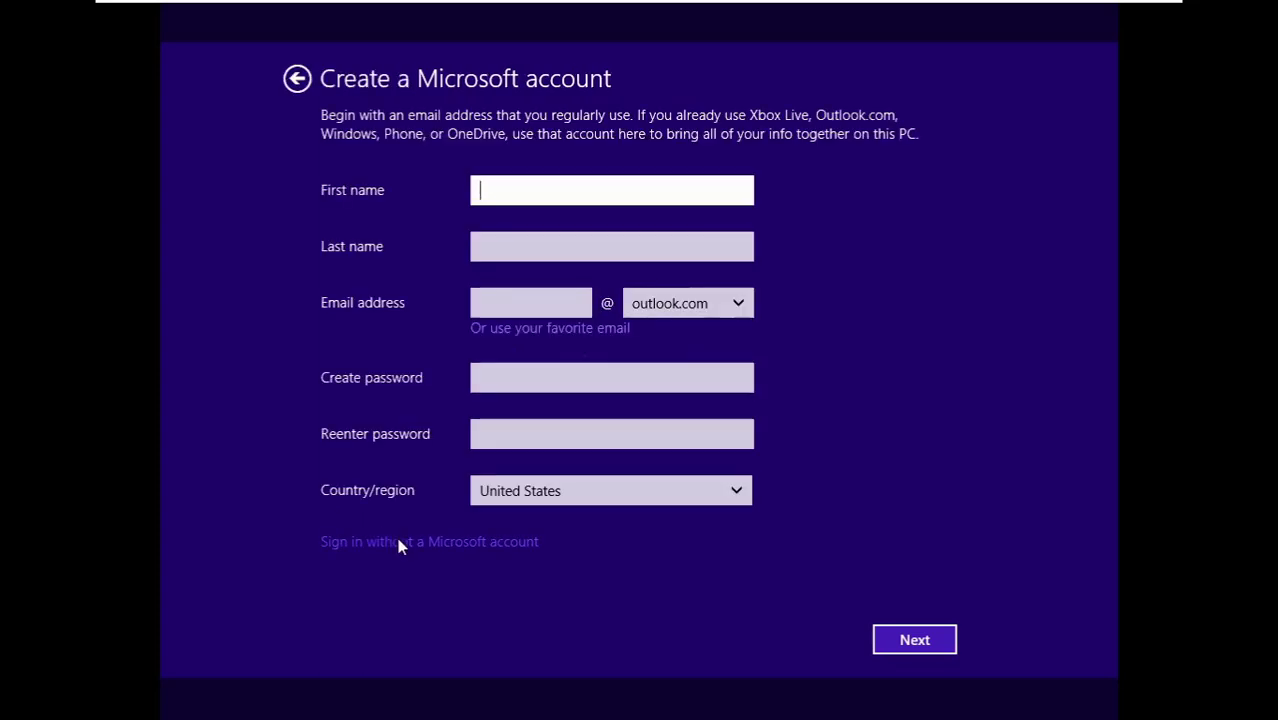
click(398, 543)
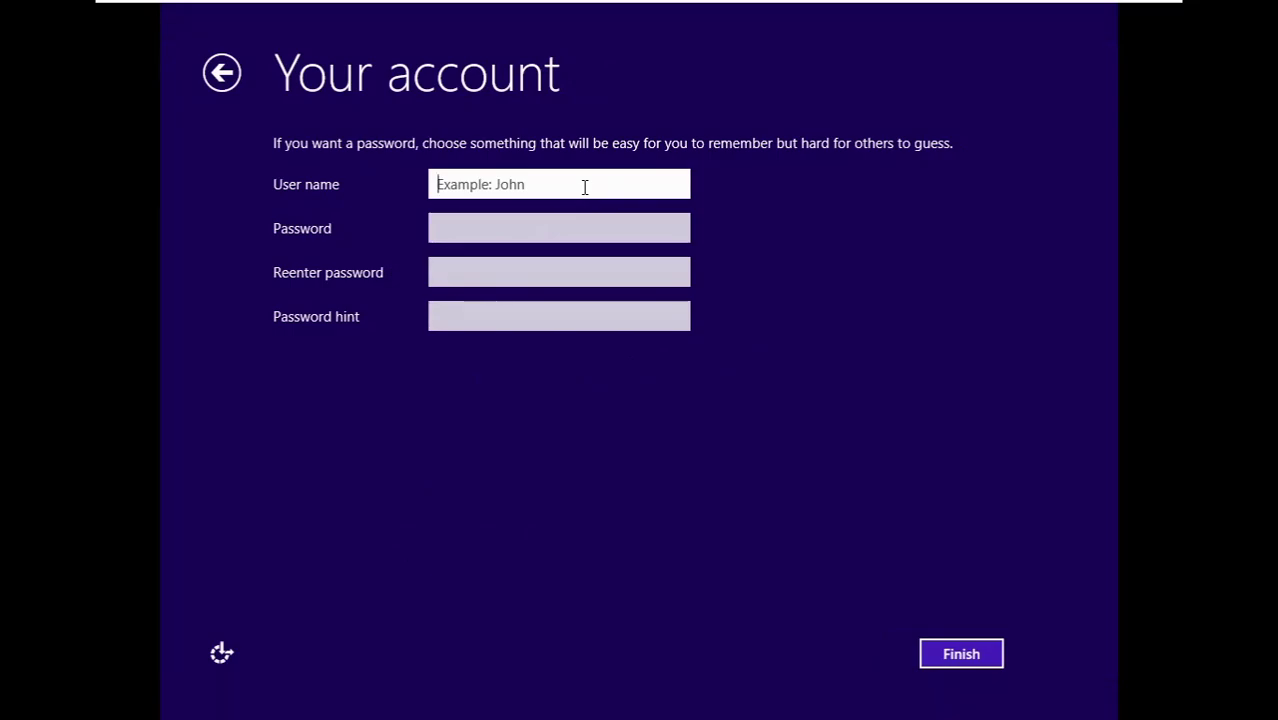
text(Ss)
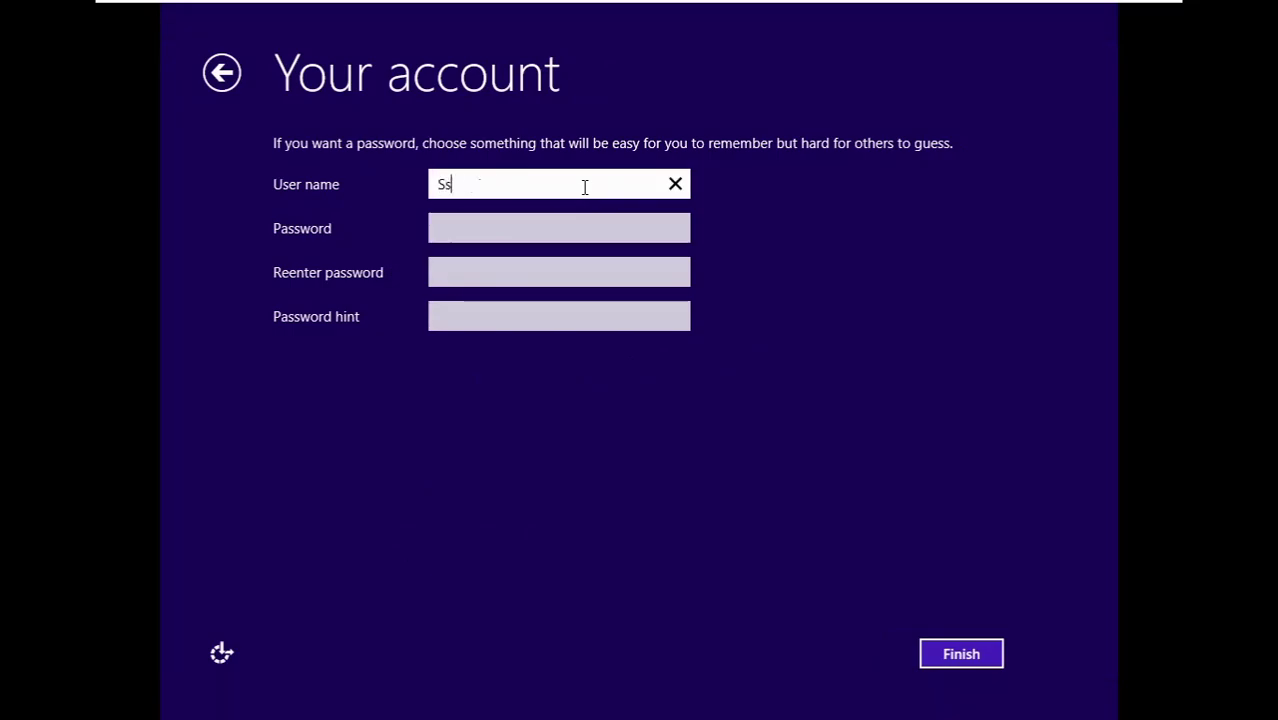
text(isa)
key(BackSpace)
key(BackSpace)
key(BackSpace)
text(ayNoToErros)
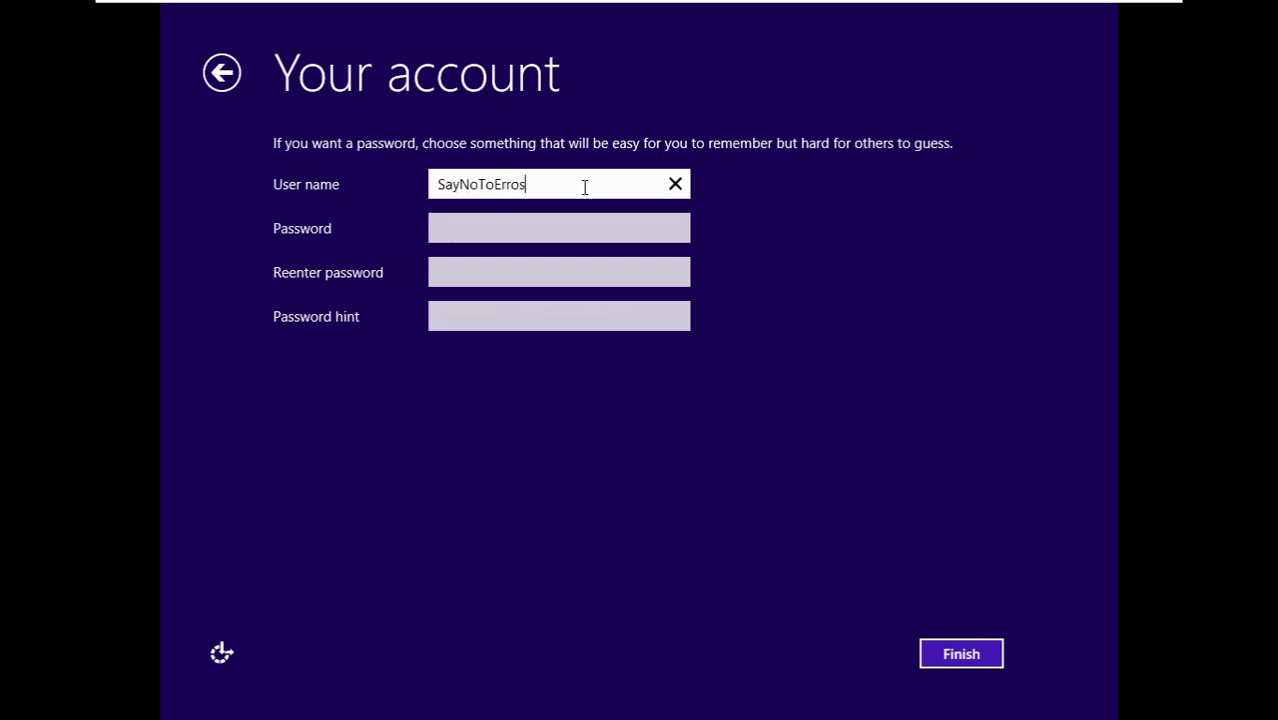
key(BackSpace)
text(rs)
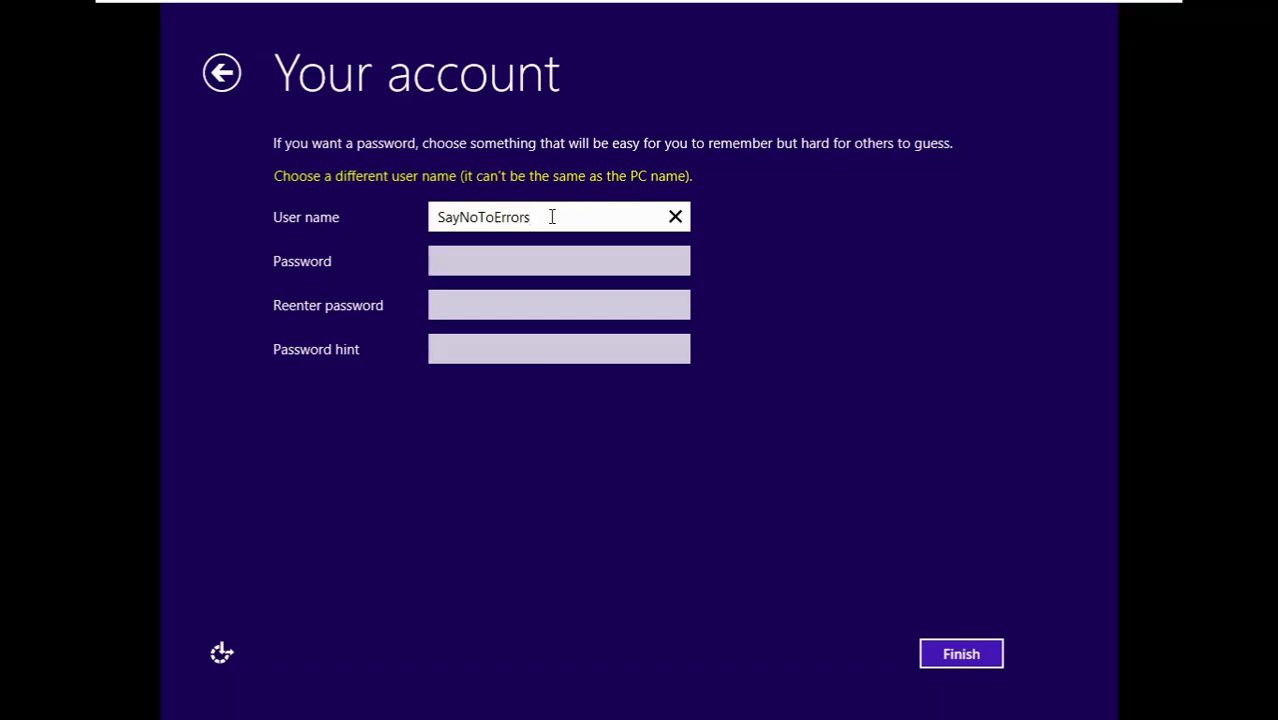
- Change the user name's capital letters to lowercase, then rework and clear the field
click(503, 216)
key(BackSpace)
text(e)
key(Left)
key(BackSpace)
text(t)
key(Left)
key(Left)
key(BackSpace)
text(n)
key(Left)
key(Left)
key(Left)
key(BackSpace)
text(s)
key(Right)
key(Right)
key(Right)
key(Right)
key(Right)
key(Right)
key(Right)
key(Right)
key(Right)
key(Right)
key(Right)
key(Right)
key(BackSpace)
key(BackSpace)
key(BackSpace)
key(BackSpace)
key(BackSpace)
key(BackSpace)
key(BackSpace)
key(BackSpace)
key(BackSpace)
key(BackSpace)
key(BackSpace)
key(BackSpace)
key(BackSpace)
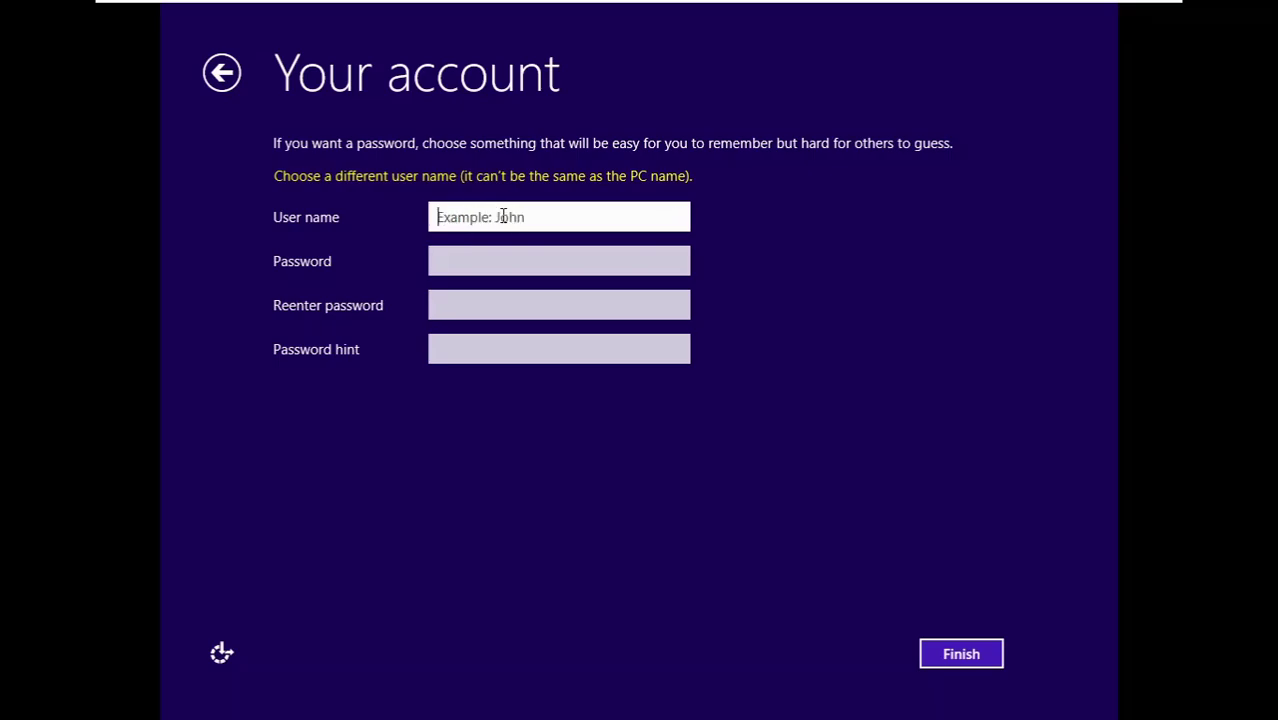
text(Errorr)
key(BackSpace)
- Submit the account details and let Windows finalize settings until the desktop appears
key(Return)
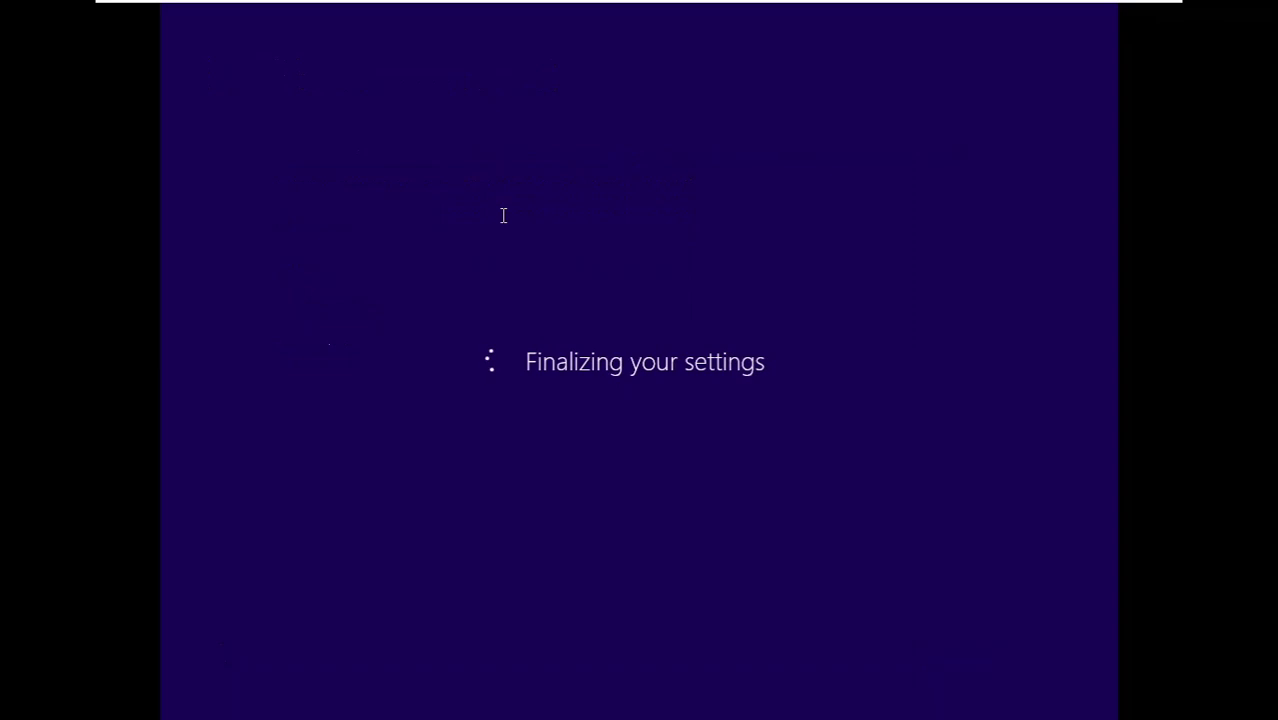
click(884, 348)
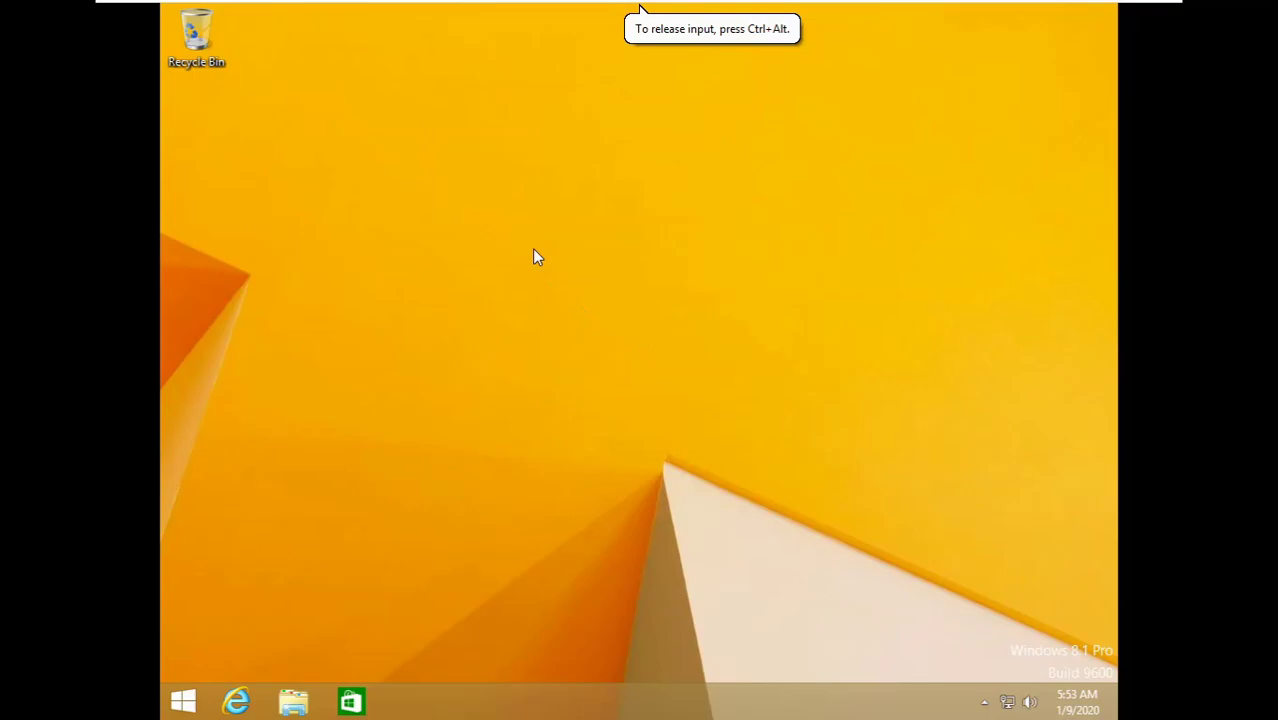
right_click(523, 273)
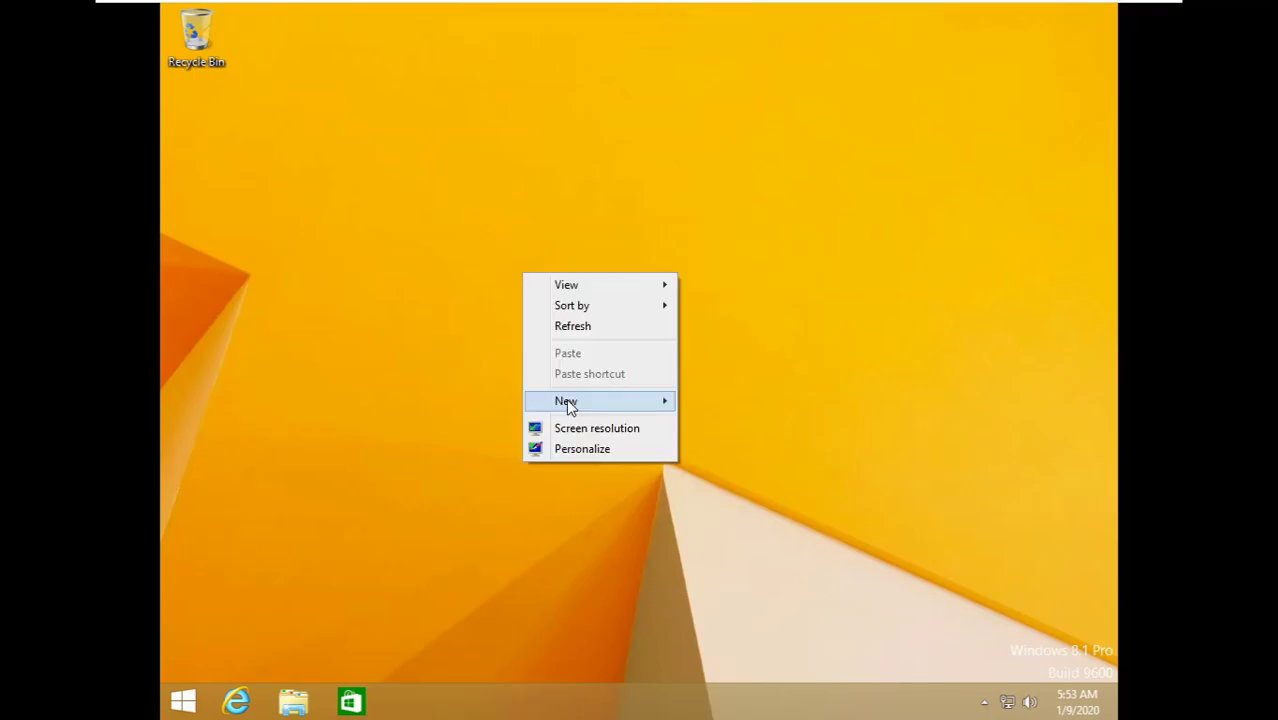
click(560, 425)
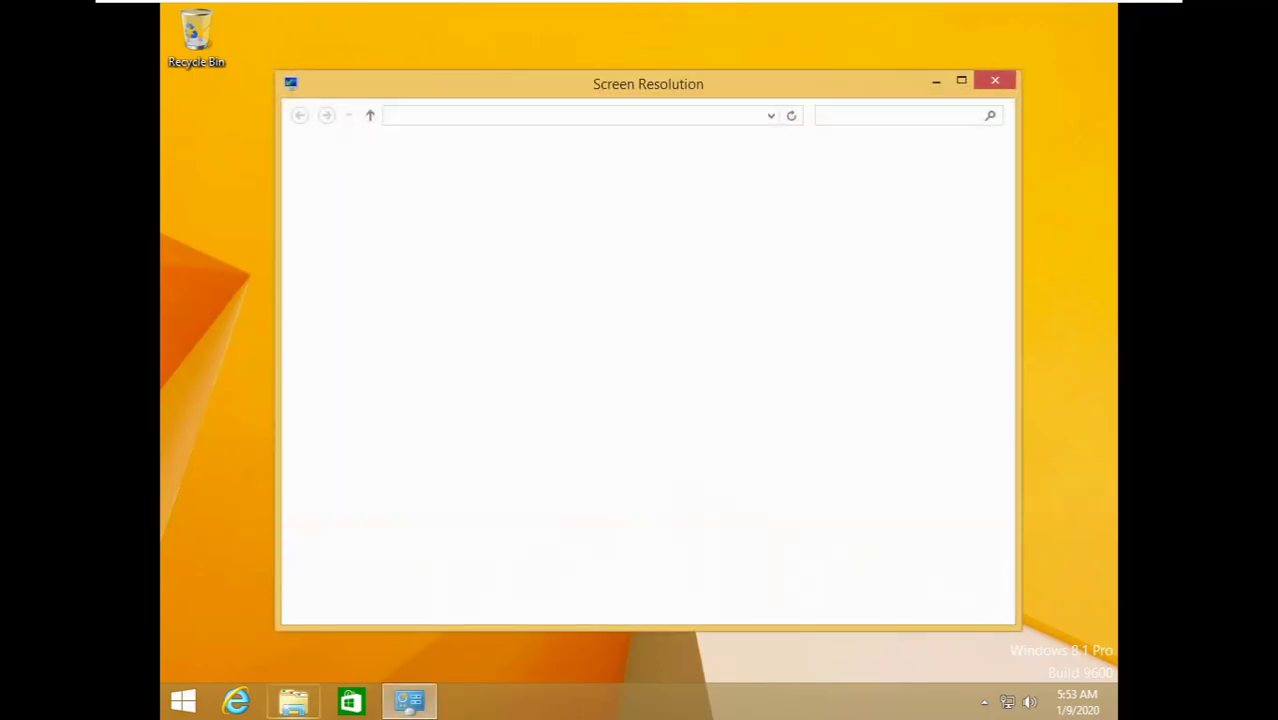
click(989, 84)
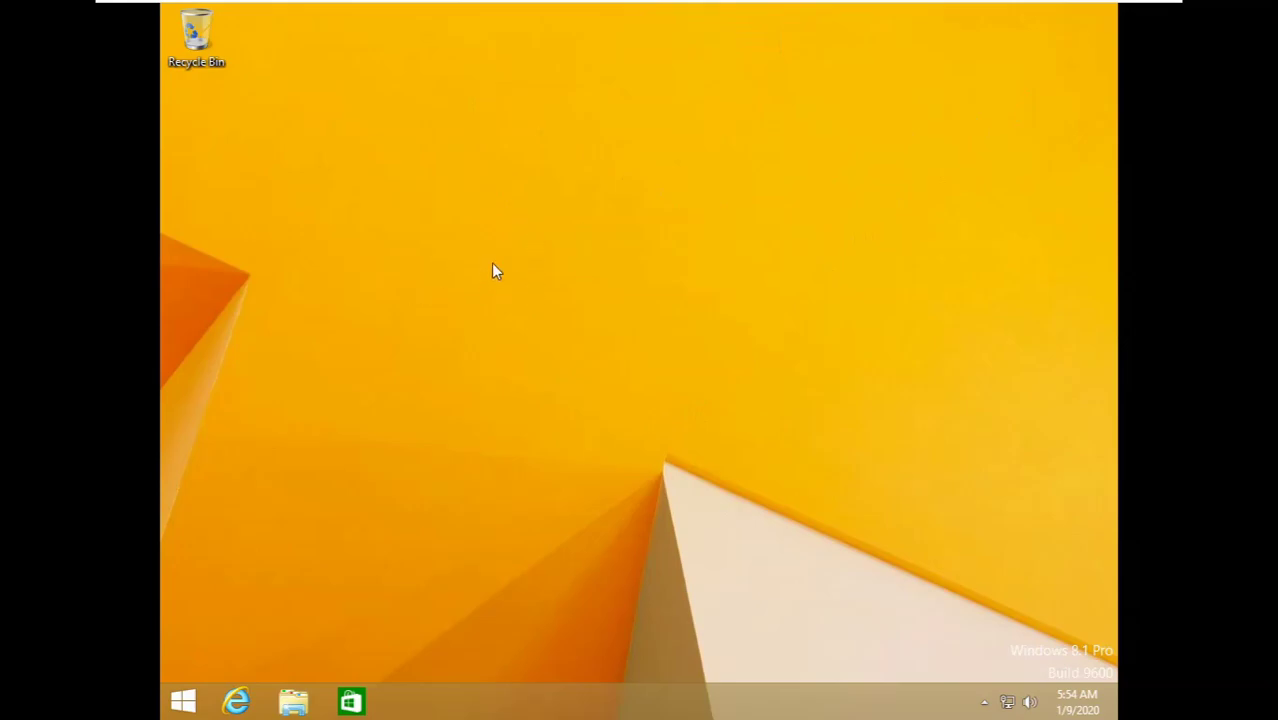
- Install VMware Tools from the VM menu, suppressing the message in future
click(184, 12)
mouse_move(199, 101)
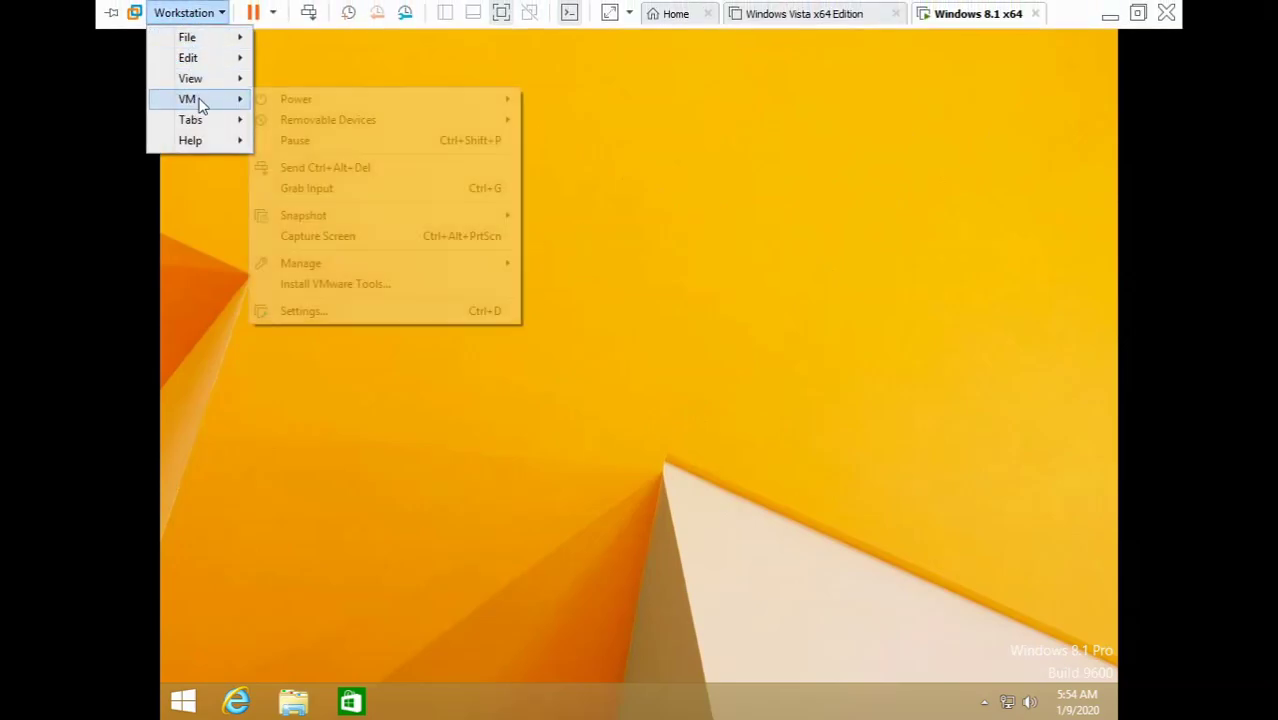
click(340, 284)
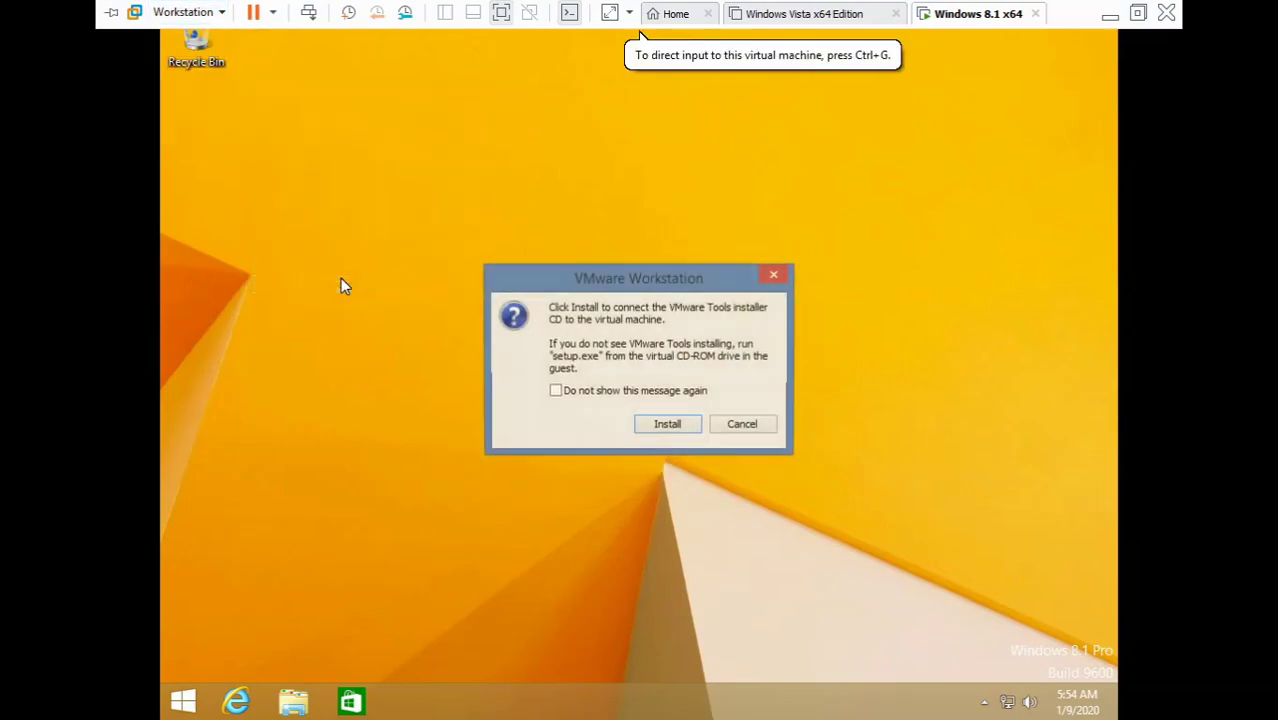
click(612, 391)
click(667, 424)
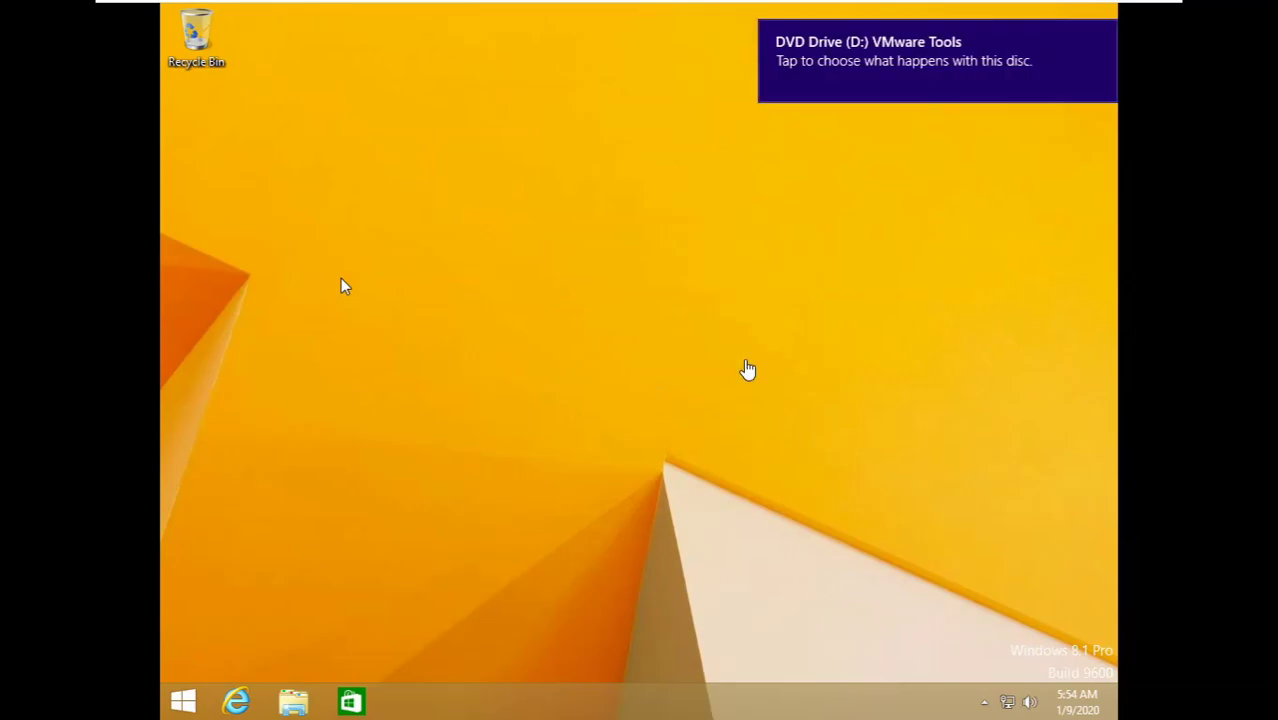
- Switch out to the host desktop and return to the full-screen virtual machine
key(ctrl+alt)
key(alt+Tab)
click(1128, 46)
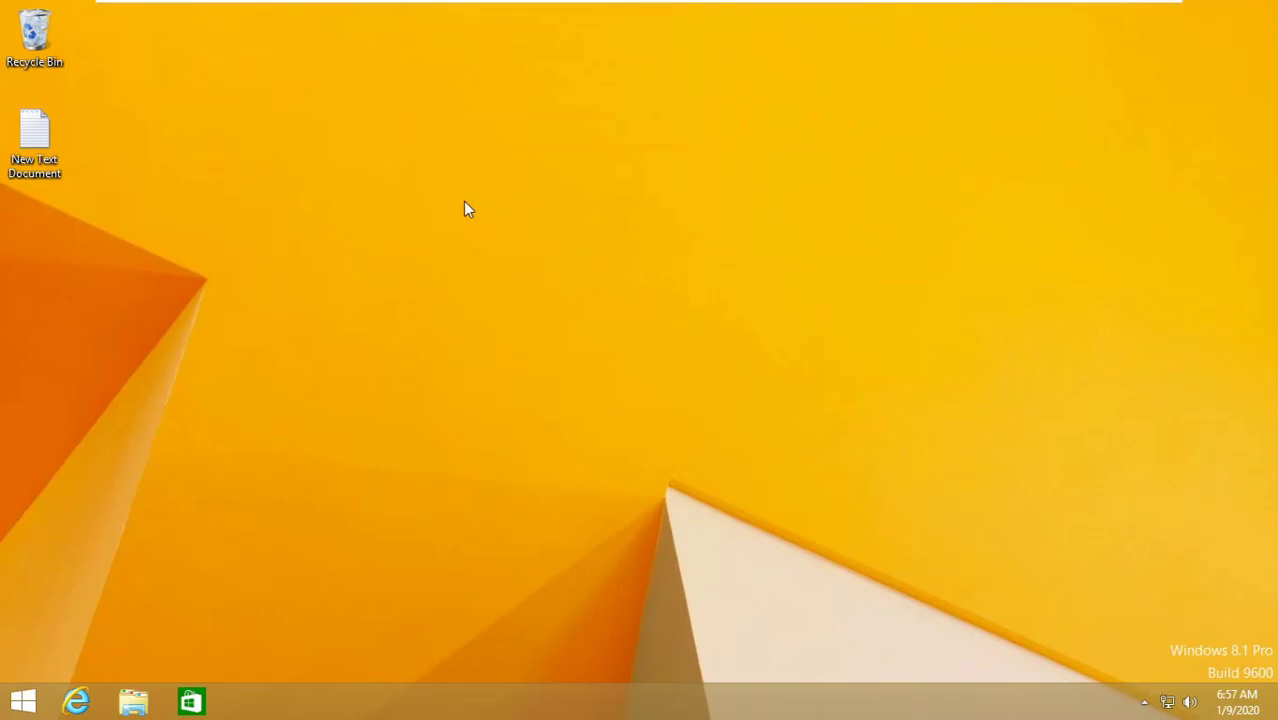
- Open New Text Document and prefix the key line with 'Windows 8.1 pro key :'
double_click(46, 150)
drag(288, 136, 564, 117)
drag(621, 154, 376, 147)
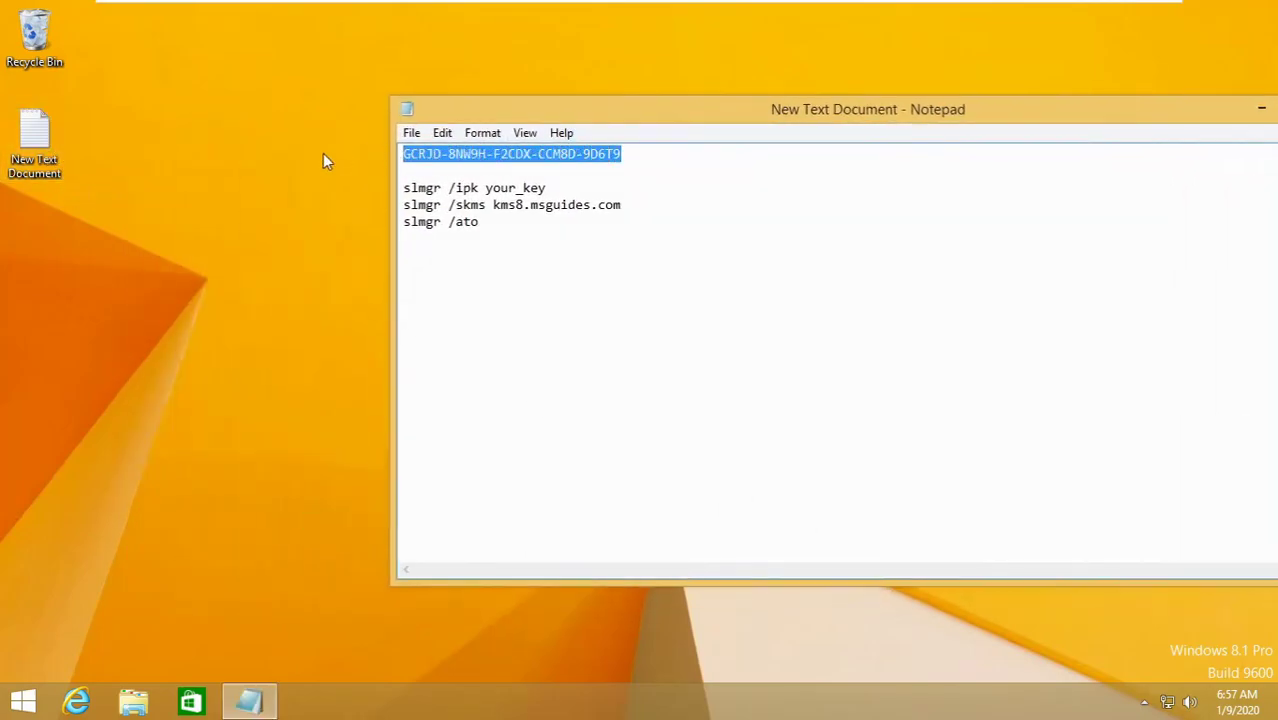
key(Home)
text(Windows 8.1 p)
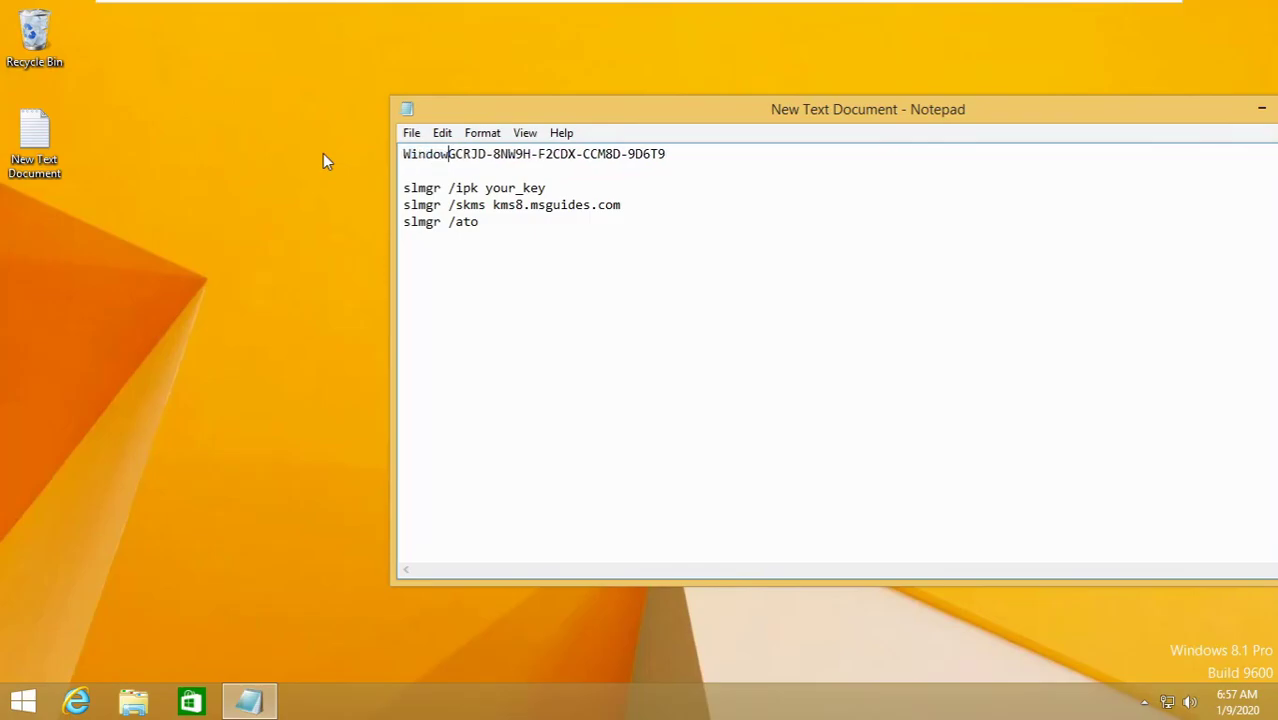
text(ro key :)
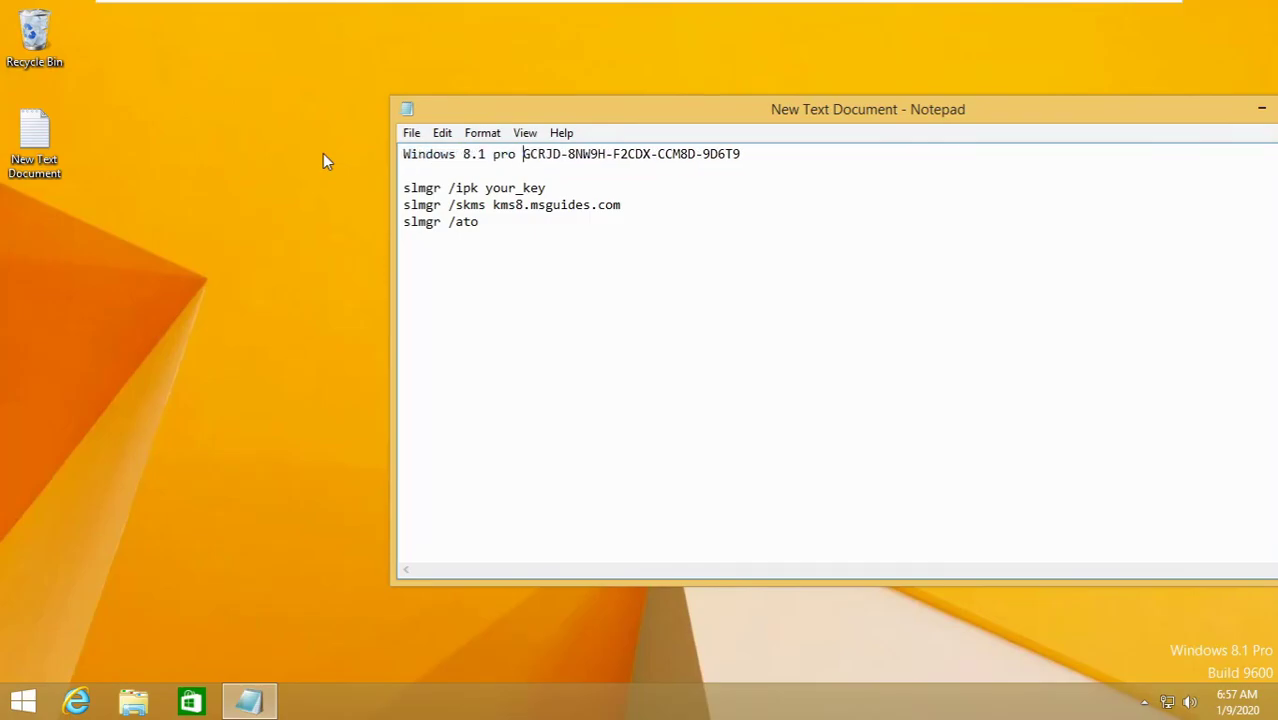
- Review the slmgr command lines and move the Command Prompt window aside
key(ctrl+End)
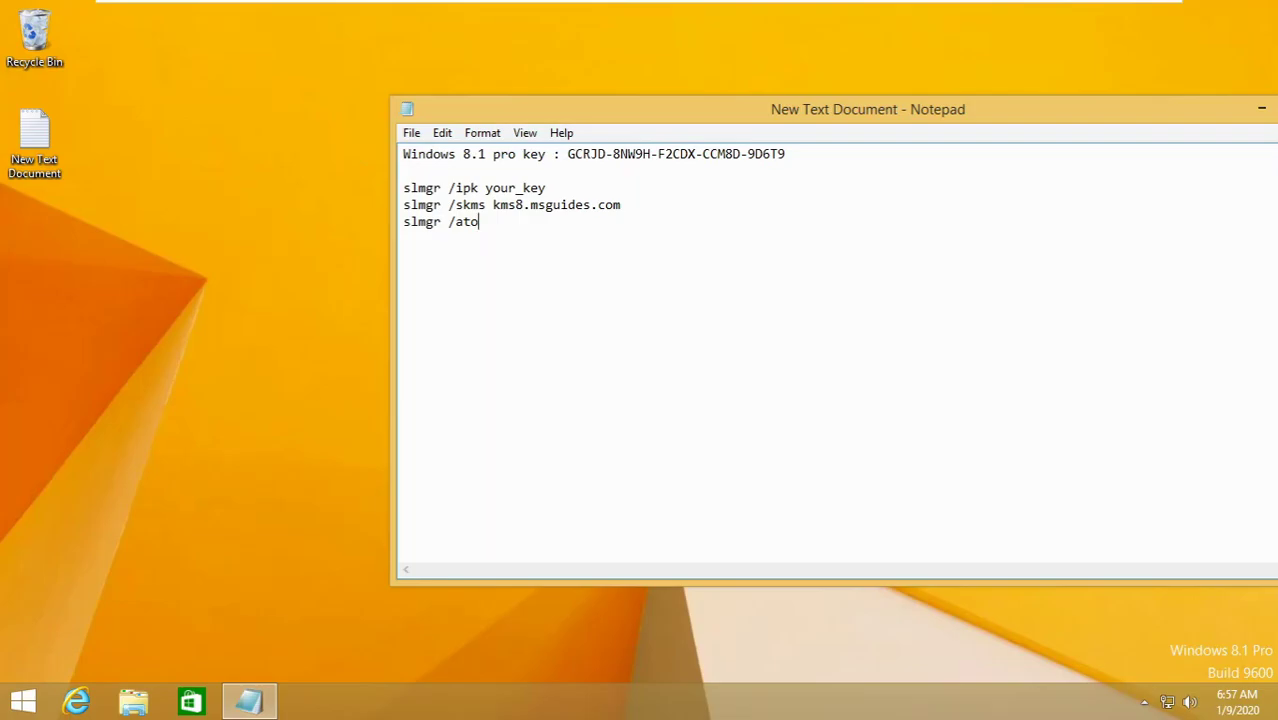
key(shift+Up)
key(shift+Up)
key(shift+Home)
key(Right)
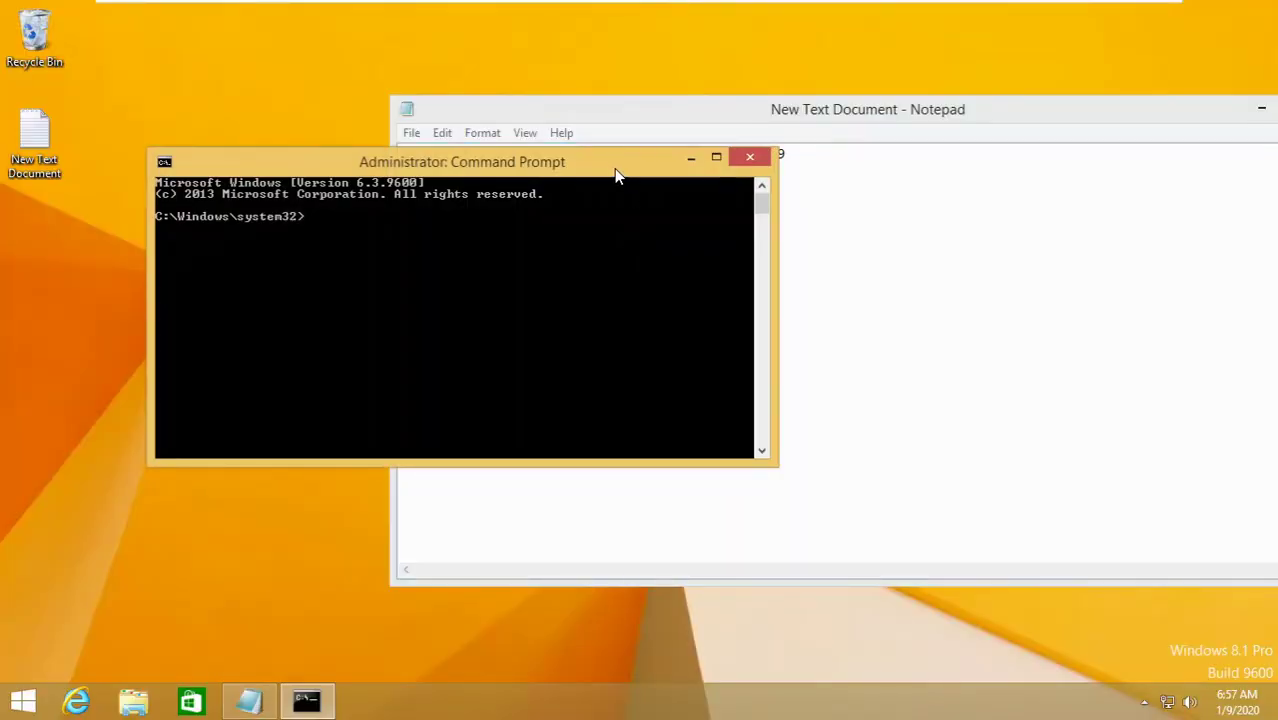
drag(614, 175, 771, 299)
- Run slmgr /ipk with the product key copied from Notepad
drag(546, 187, 403, 187)
right_click(414, 188)
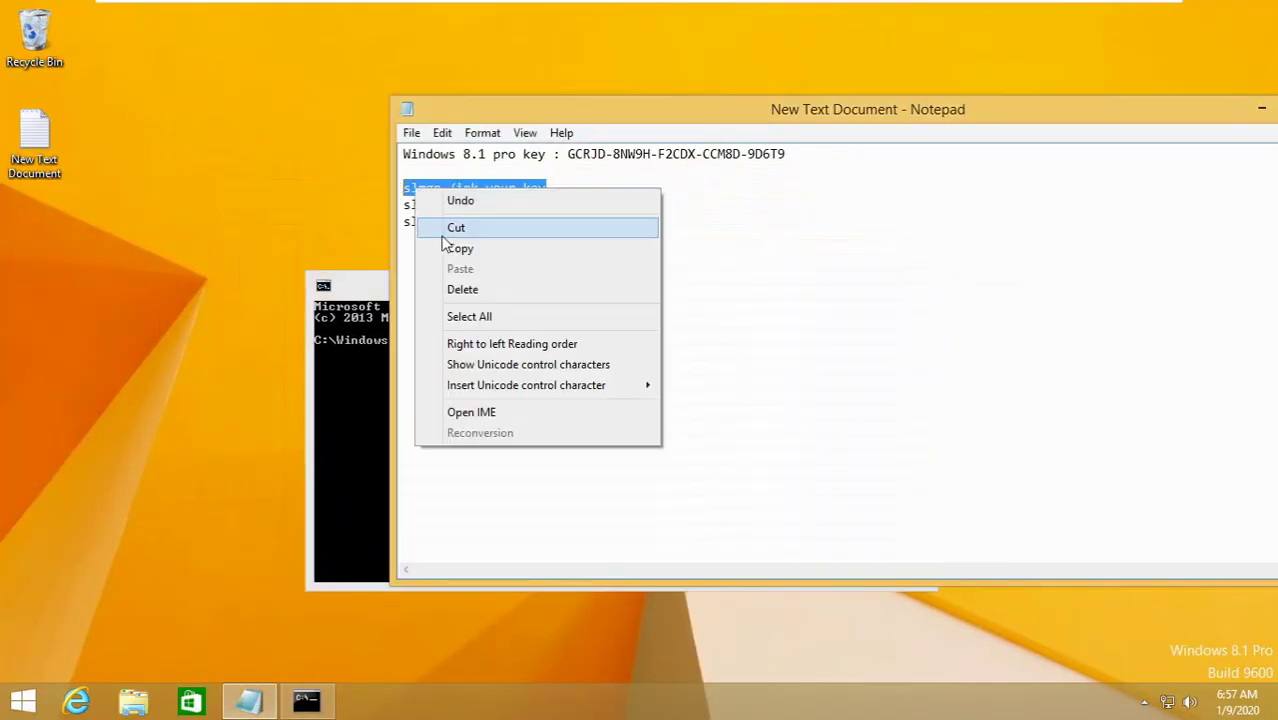
click(460, 249)
click(384, 393)
key(ctrl+v)
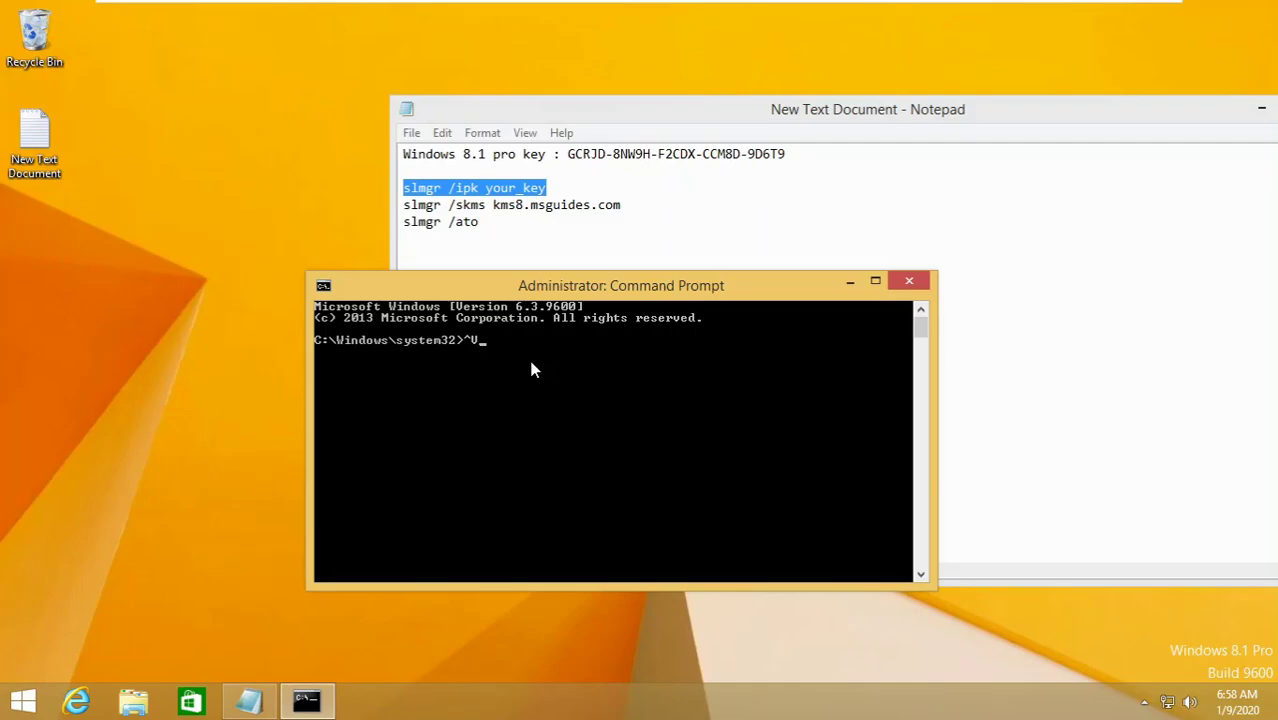
key(BackSpace)
right_click(531, 367)
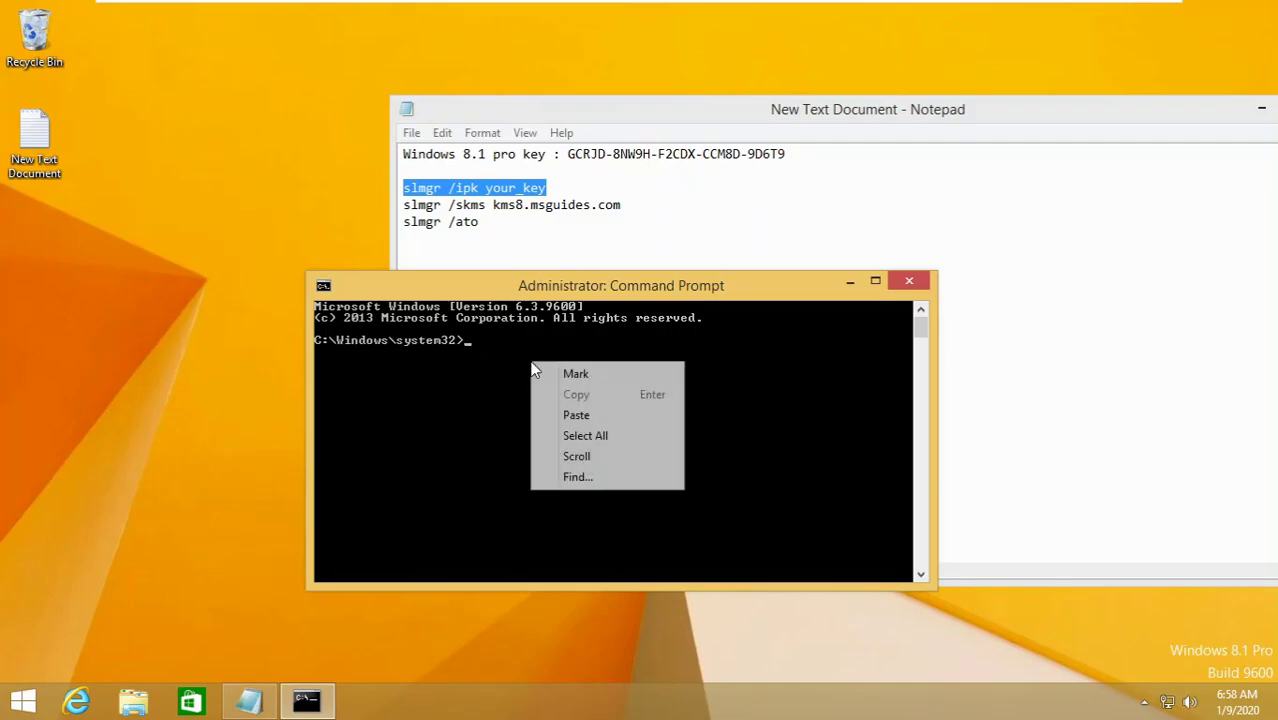
click(585, 415)
key(BackSpace)
key(BackSpace)
key(BackSpace)
key(BackSpace)
key(BackSpace)
key(BackSpace)
key(BackSpace)
key(BackSpace)
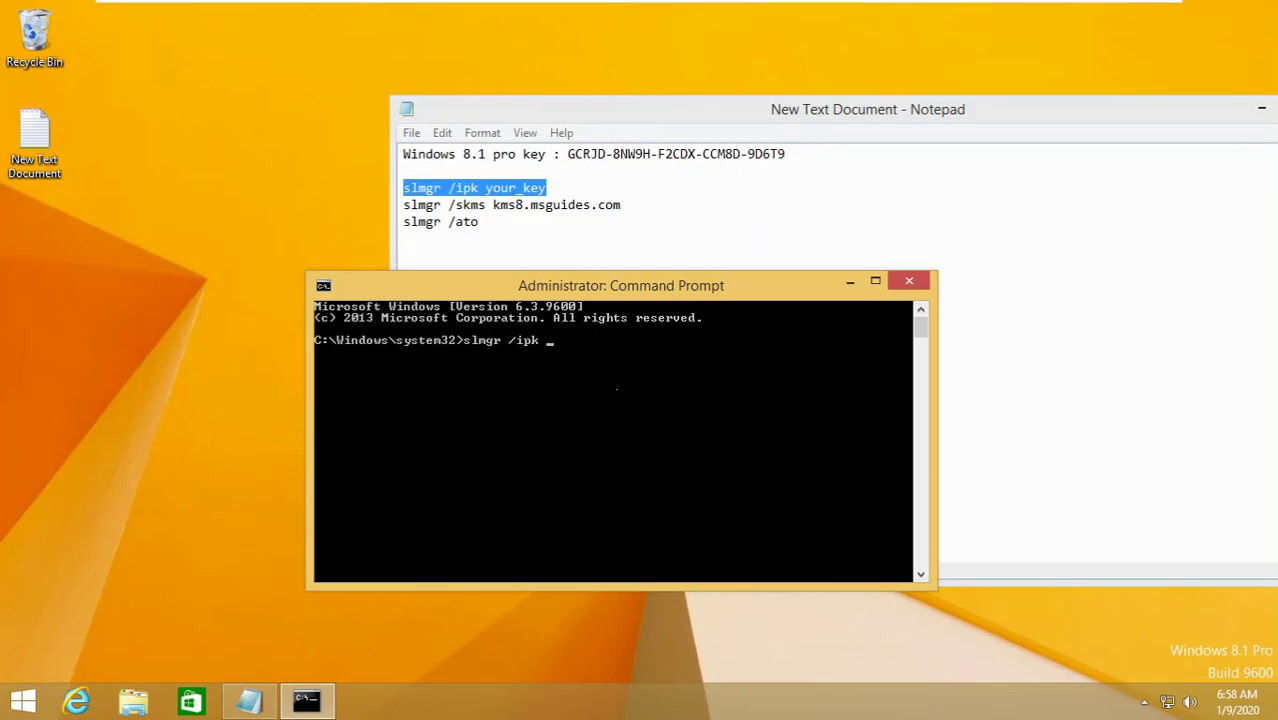
drag(568, 154, 786, 154)
right_click(770, 154)
click(808, 213)
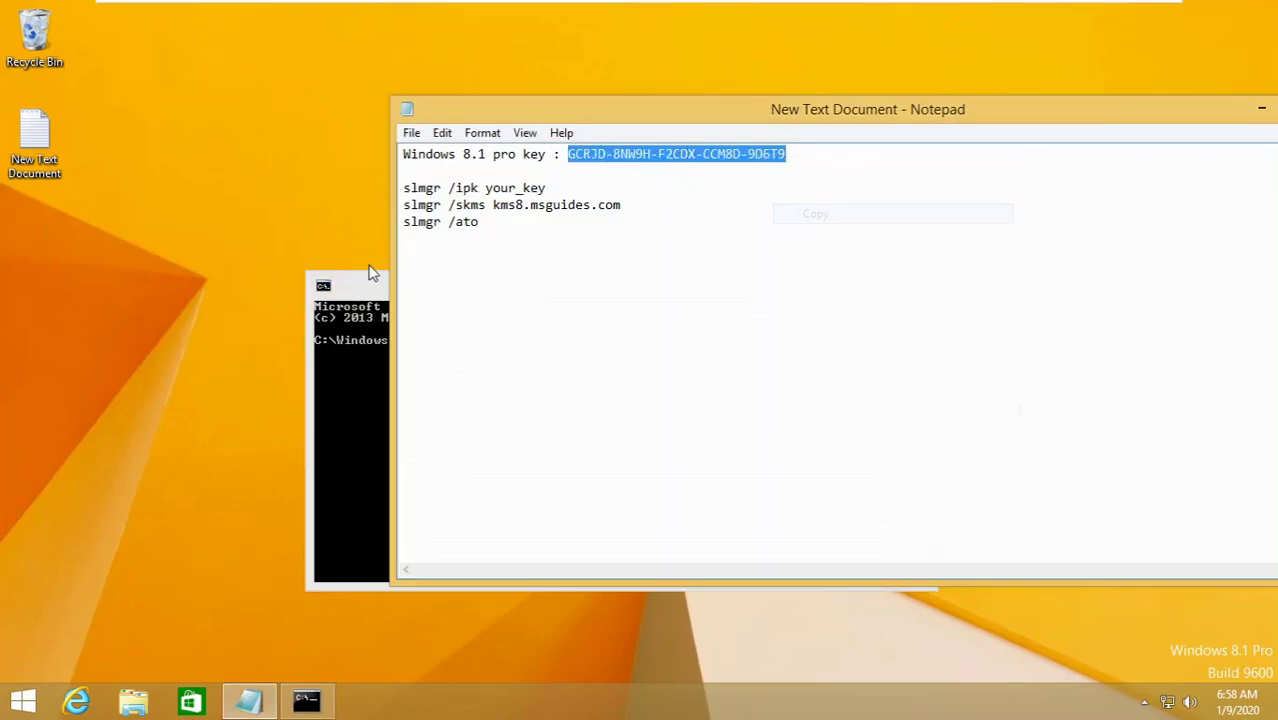
click(369, 268)
right_click(600, 366)
click(614, 392)
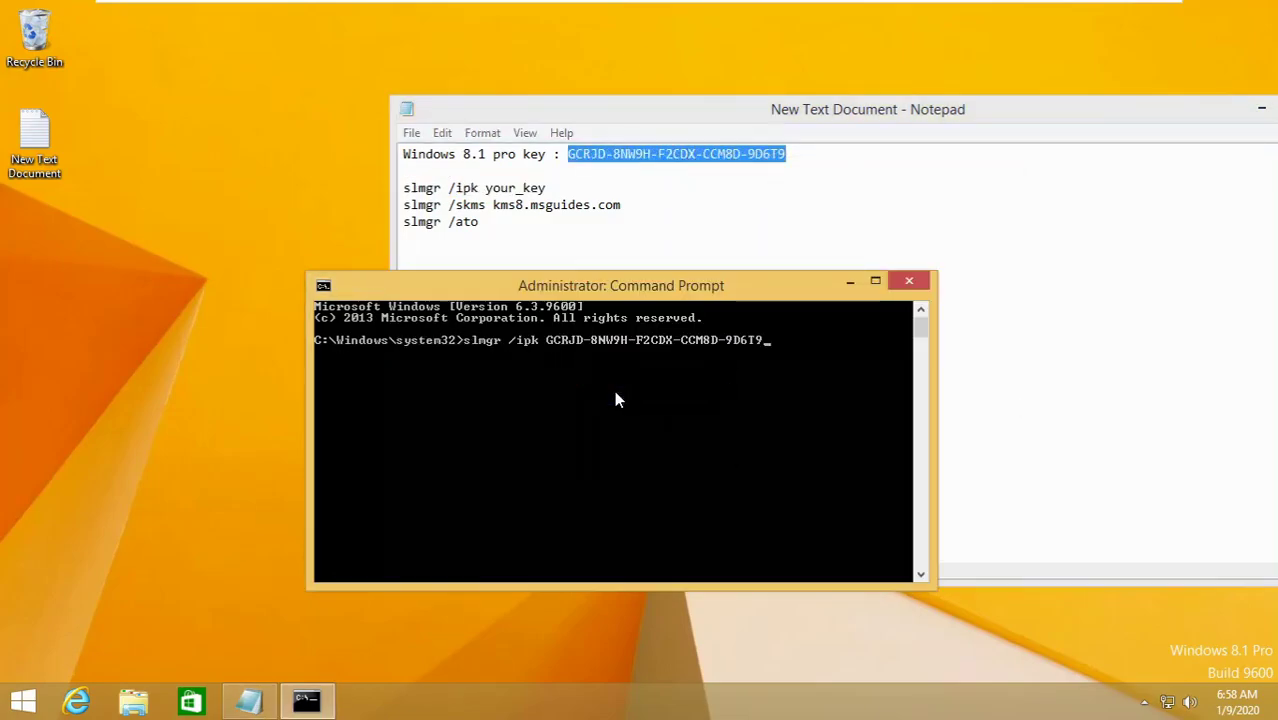
key(Return)
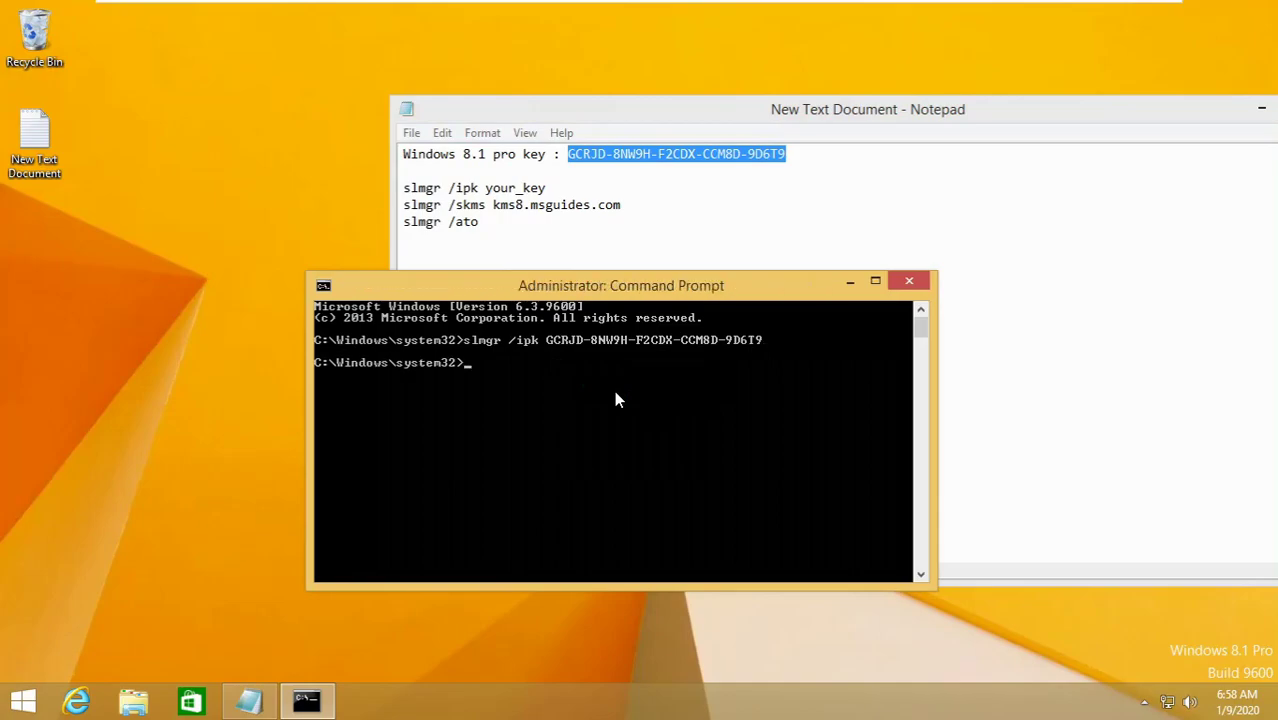
- Run slmgr /skms kms8.msguides.com to set the KMS server
drag(410, 205, 621, 205)
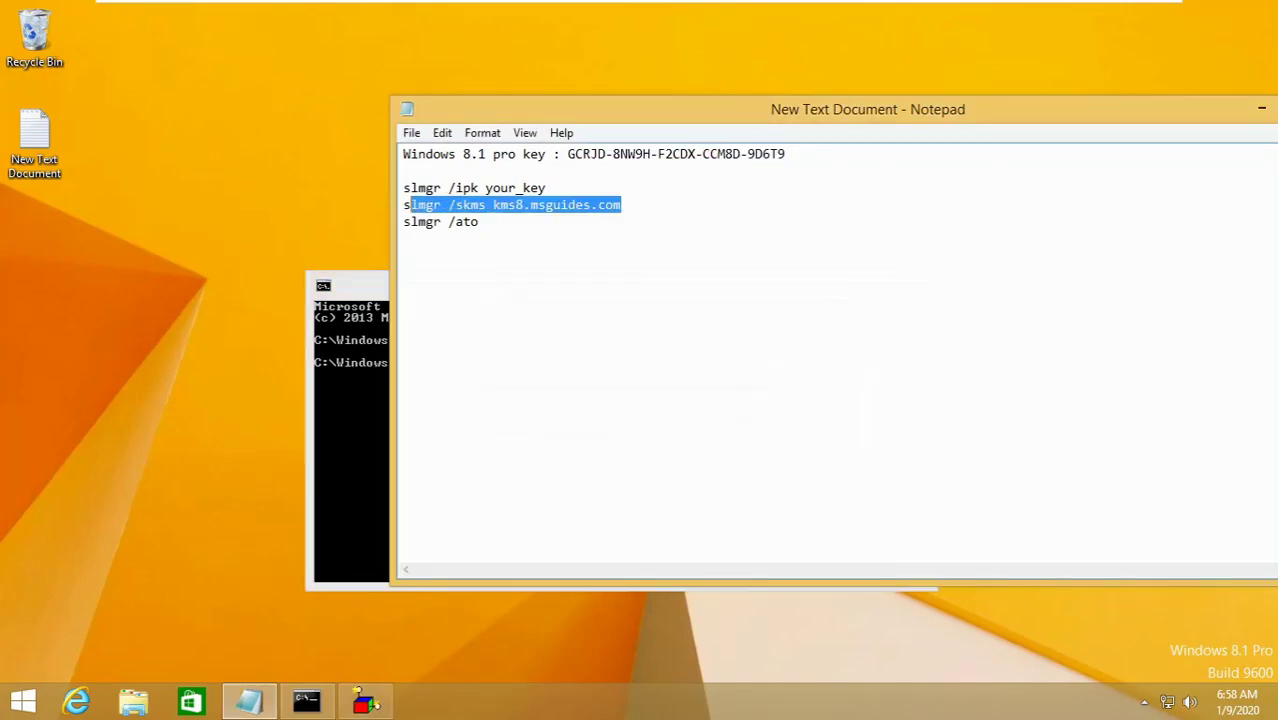
drag(403, 205, 621, 205)
right_click(599, 204)
click(632, 264)
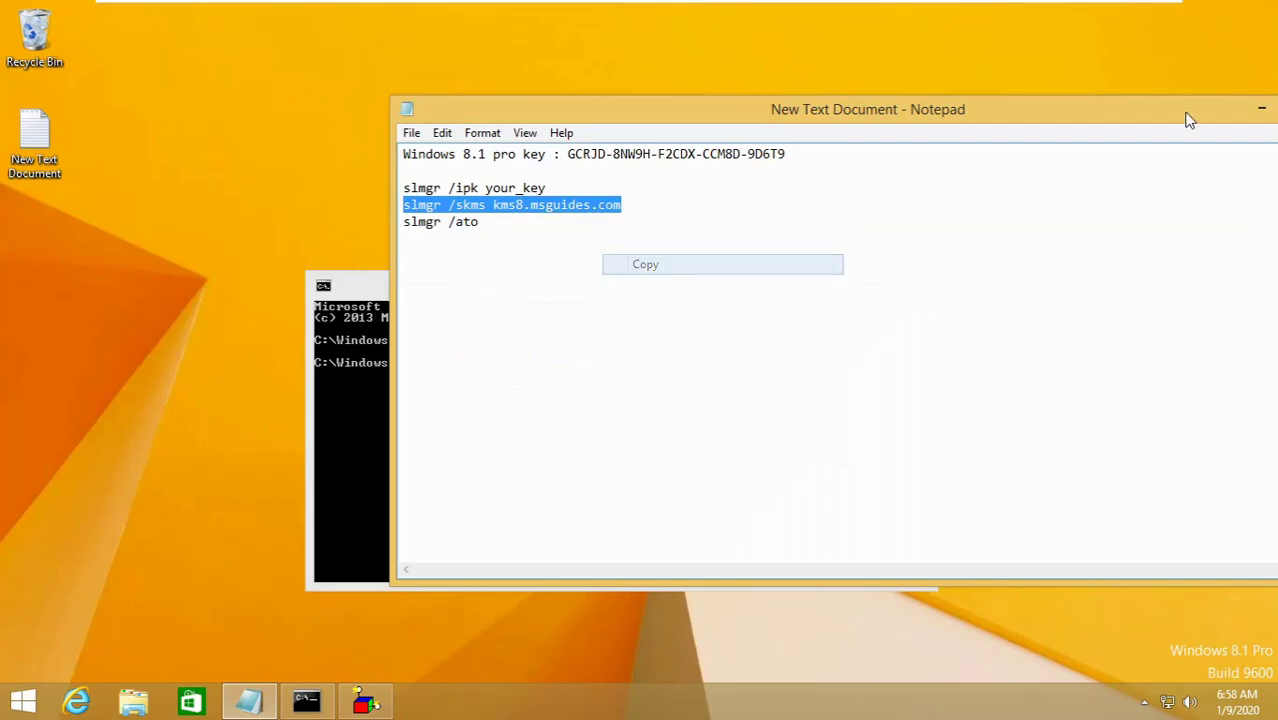
click(1260, 108)
click(802, 410)
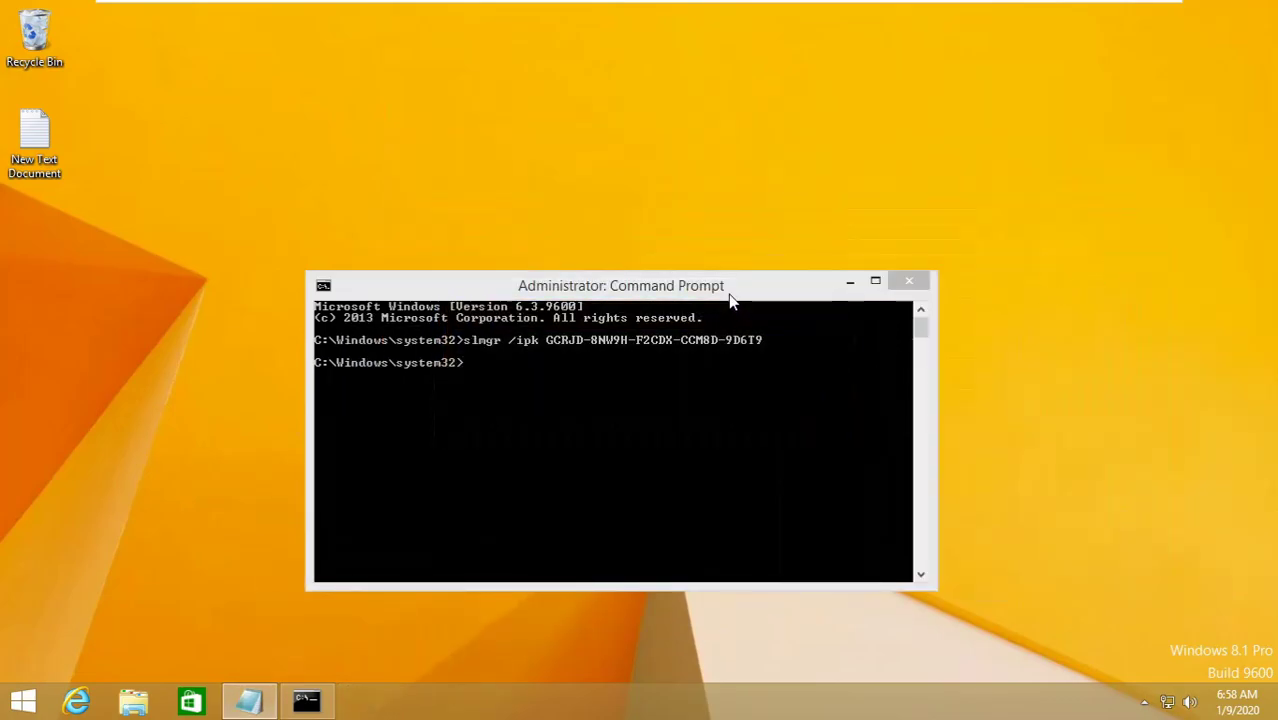
drag(730, 296, 731, 242)
right_click(497, 331)
click(537, 374)
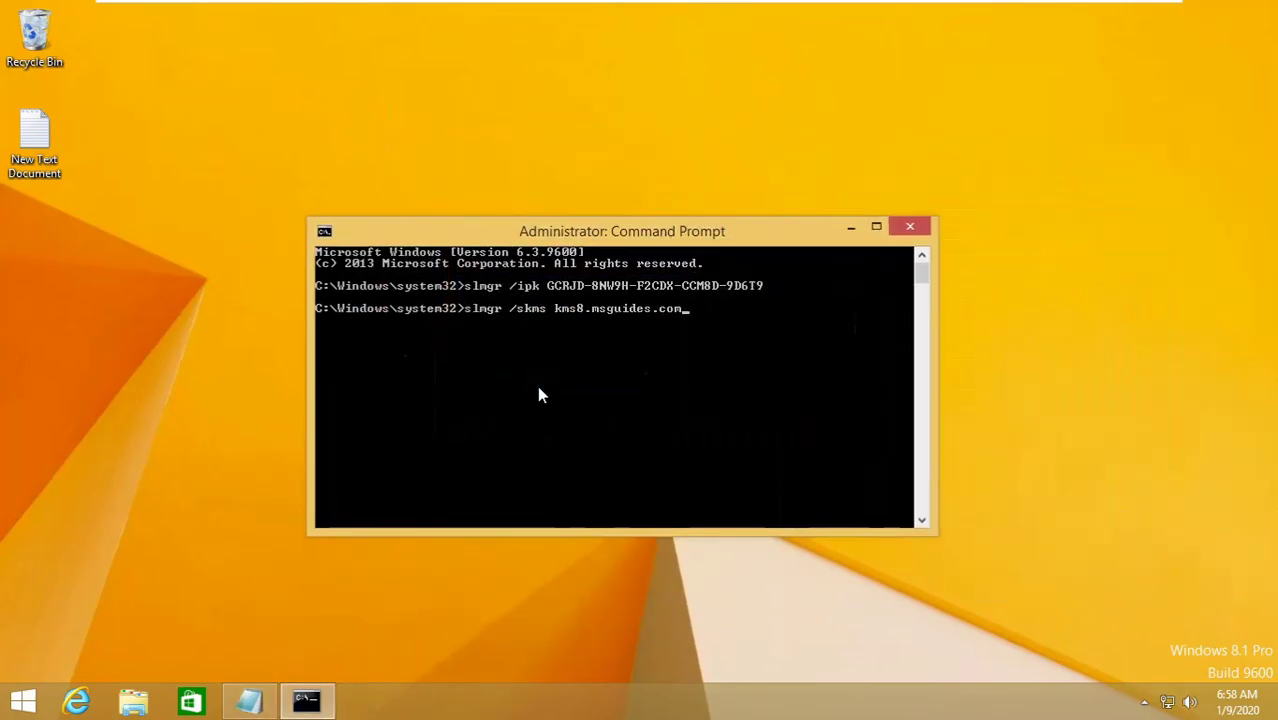
key(Return)
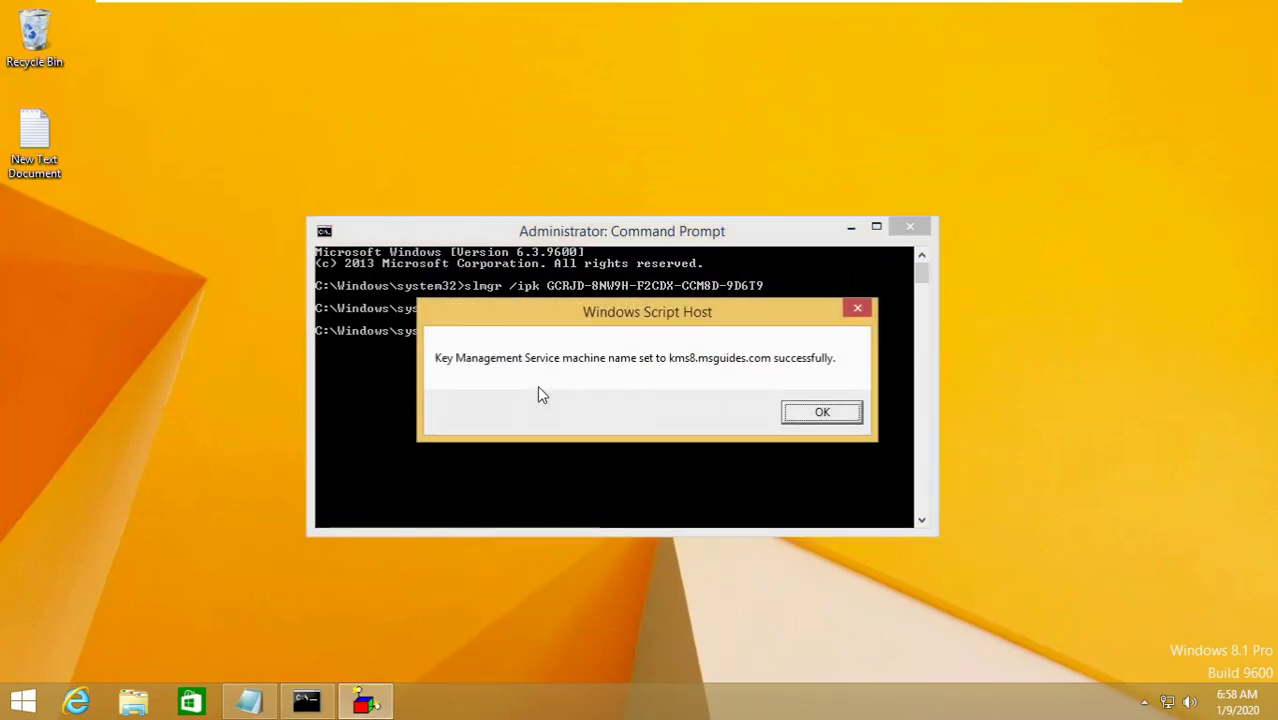
key(Return)
- Run slmgr /ato to activate Windows
click(249, 700)
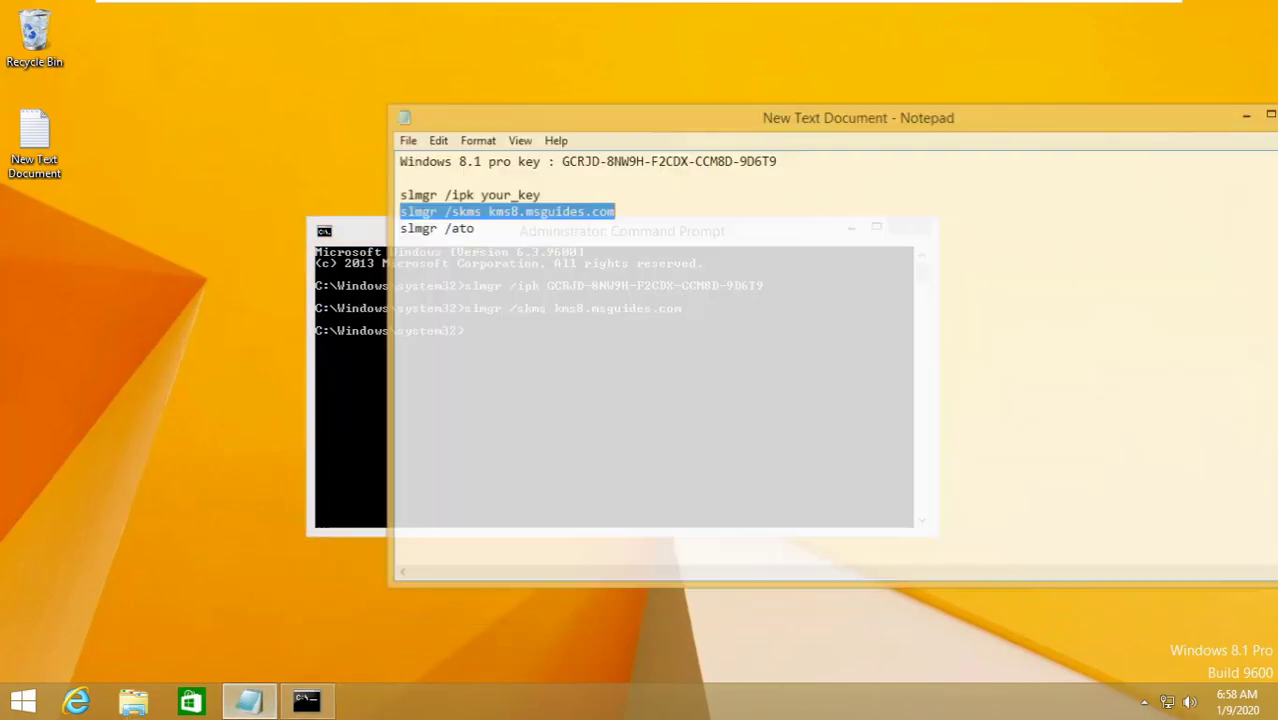
drag(403, 221, 479, 221)
right_click(481, 223)
click(495, 279)
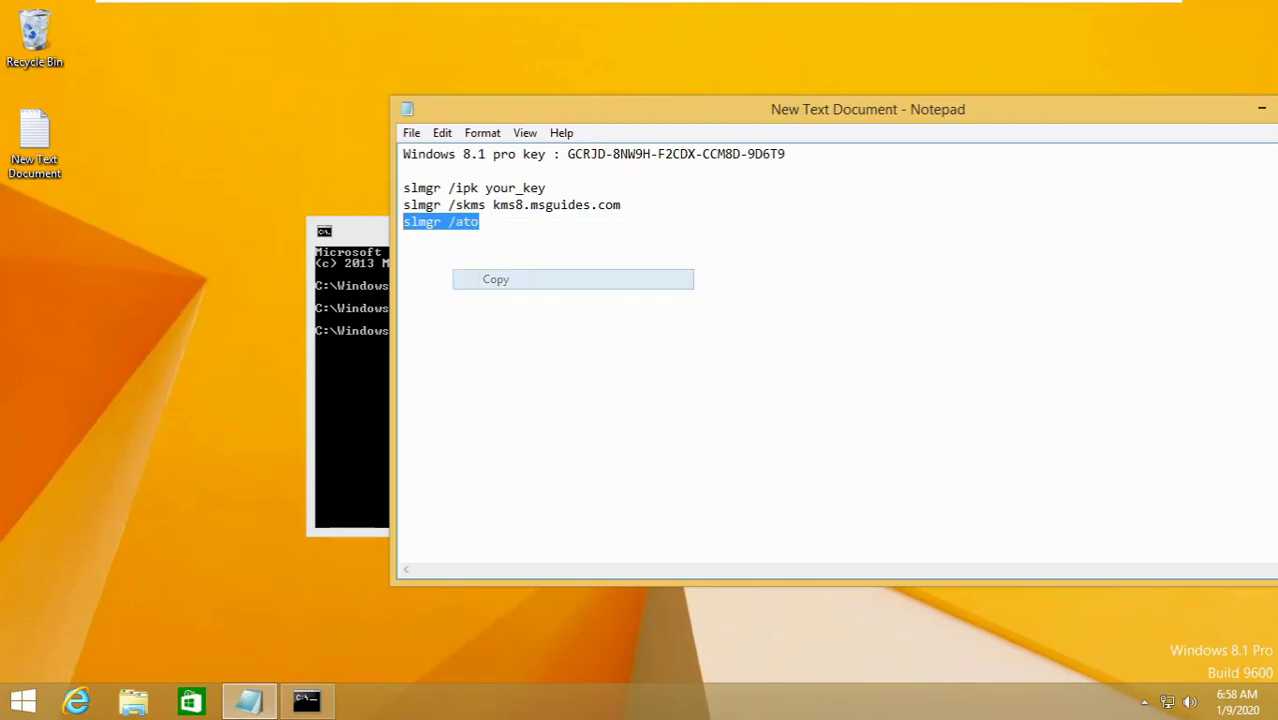
click(1261, 109)
right_click(587, 363)
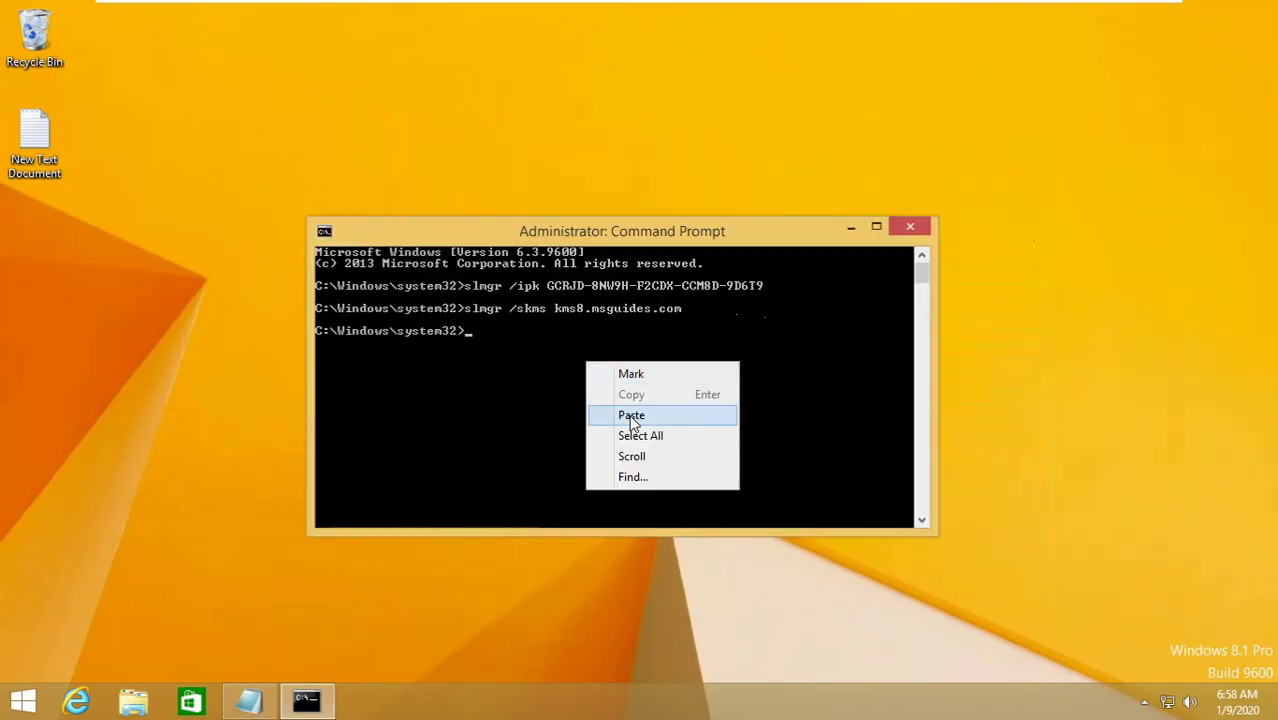
click(630, 416)
key(Return)
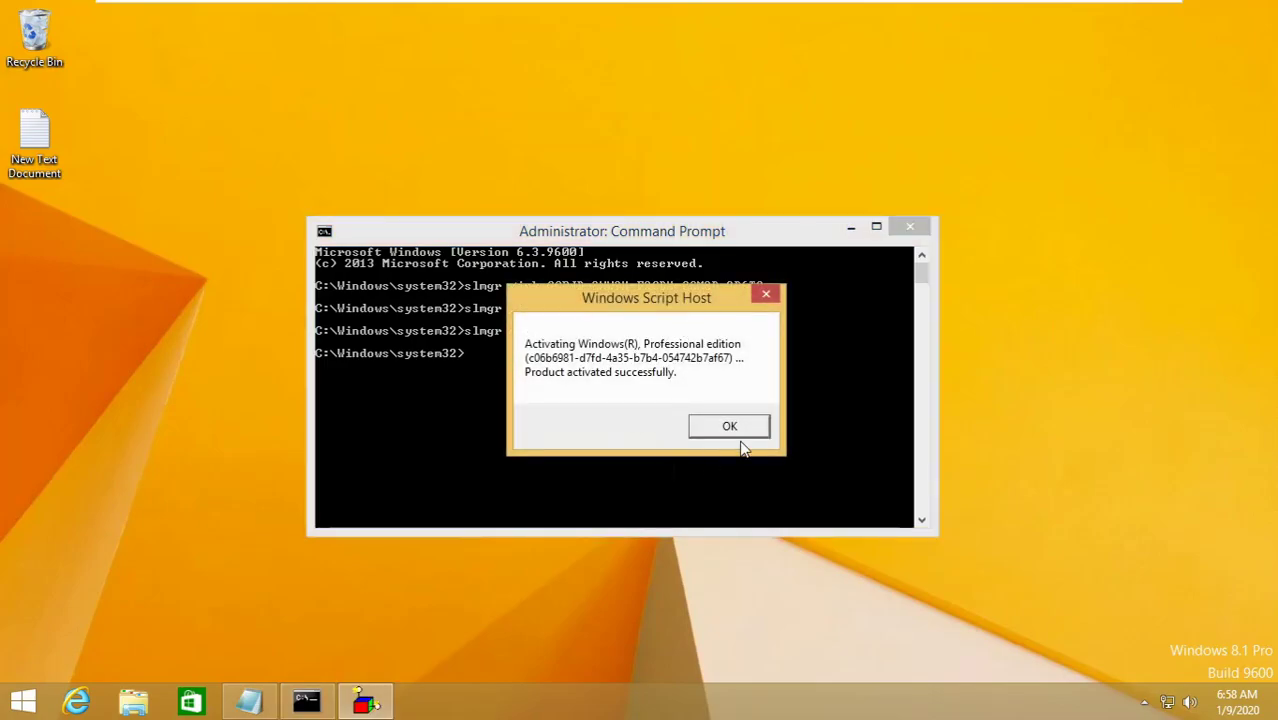
- Dismiss the activation success message, close Command Prompt, and refresh the desktop
click(730, 426)
click(910, 227)
right_click(790, 216)
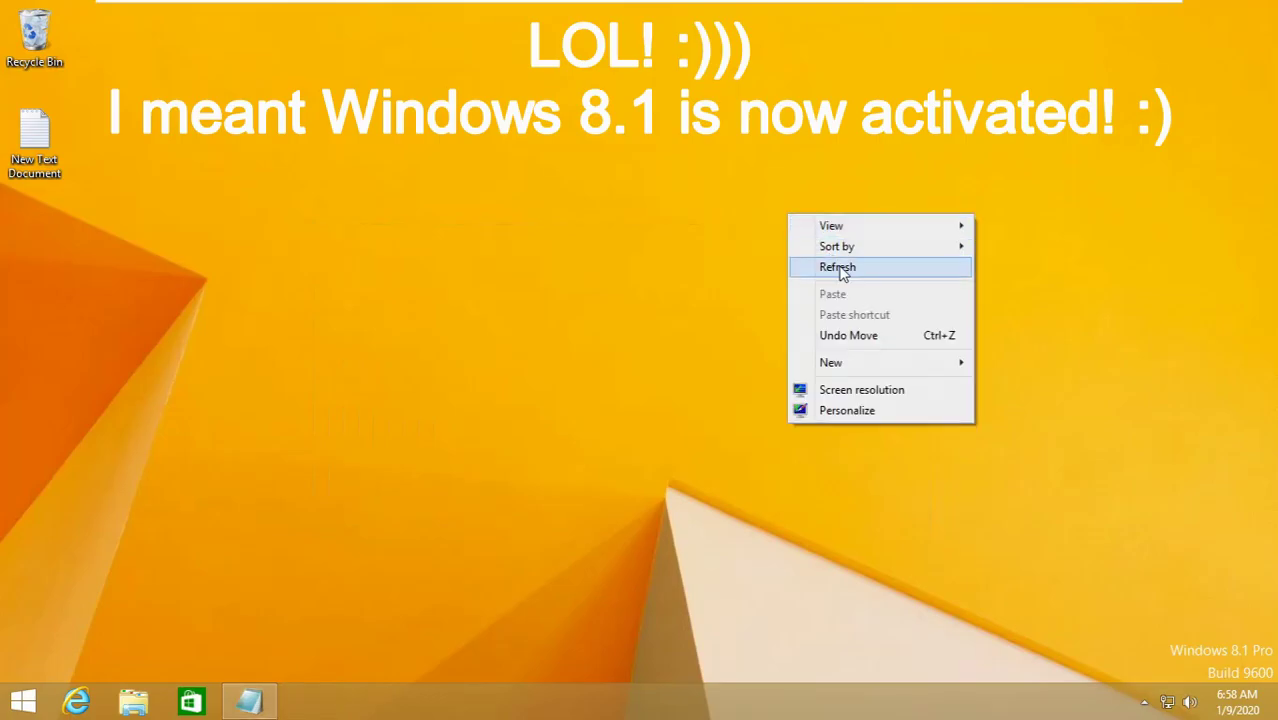
click(840, 268)
- Check activation on the System page via the Win+X menu, then close it
right_click(22, 701)
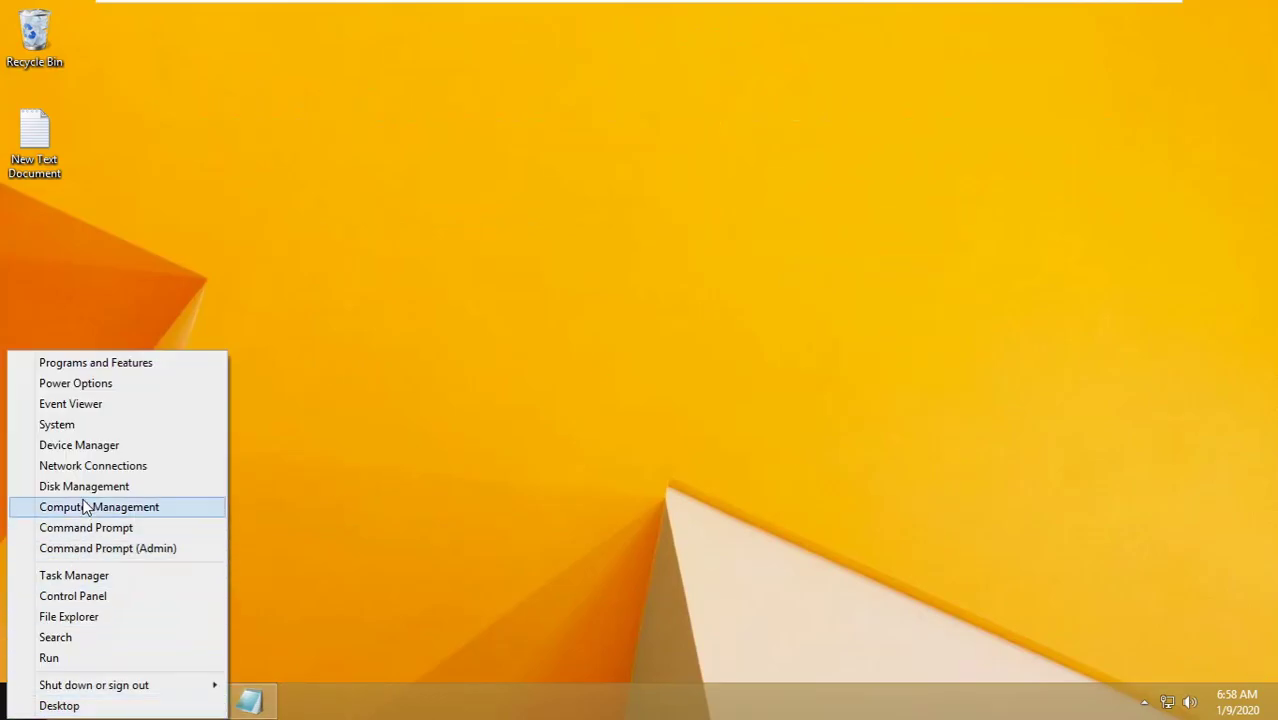
drag(961, 594, 1276, 686)
right_click(22, 701)
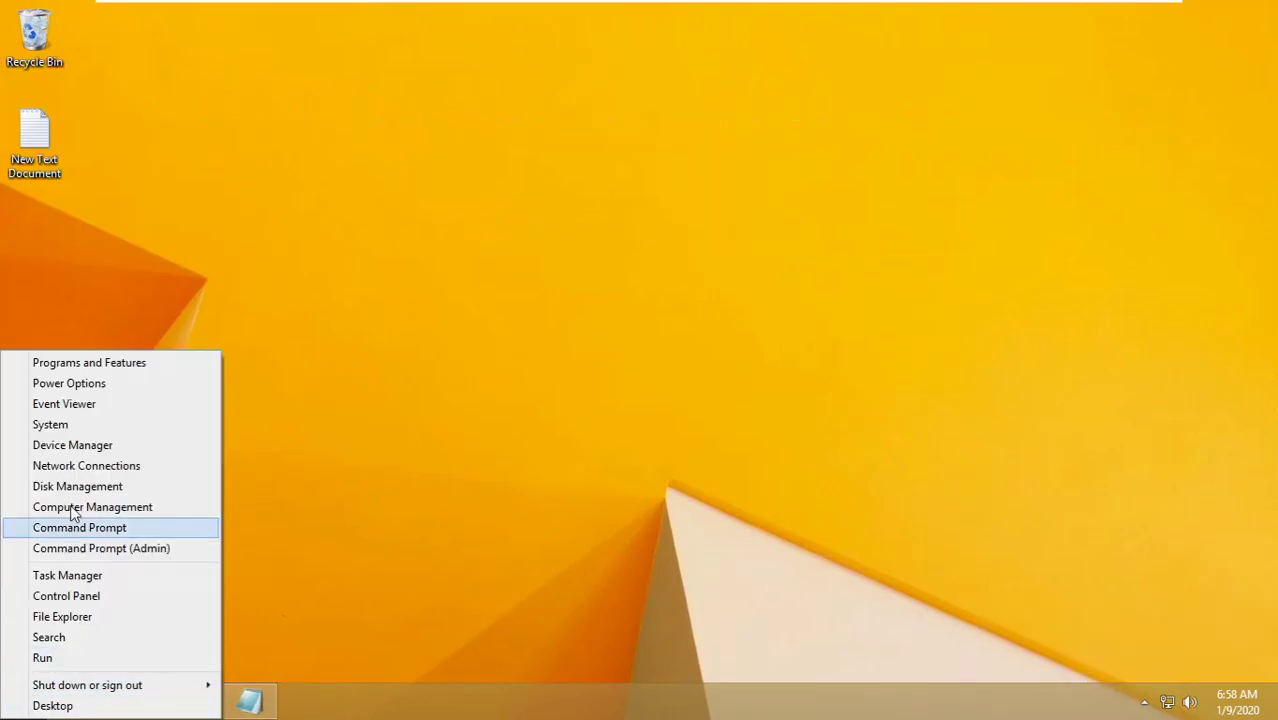
click(80, 428)
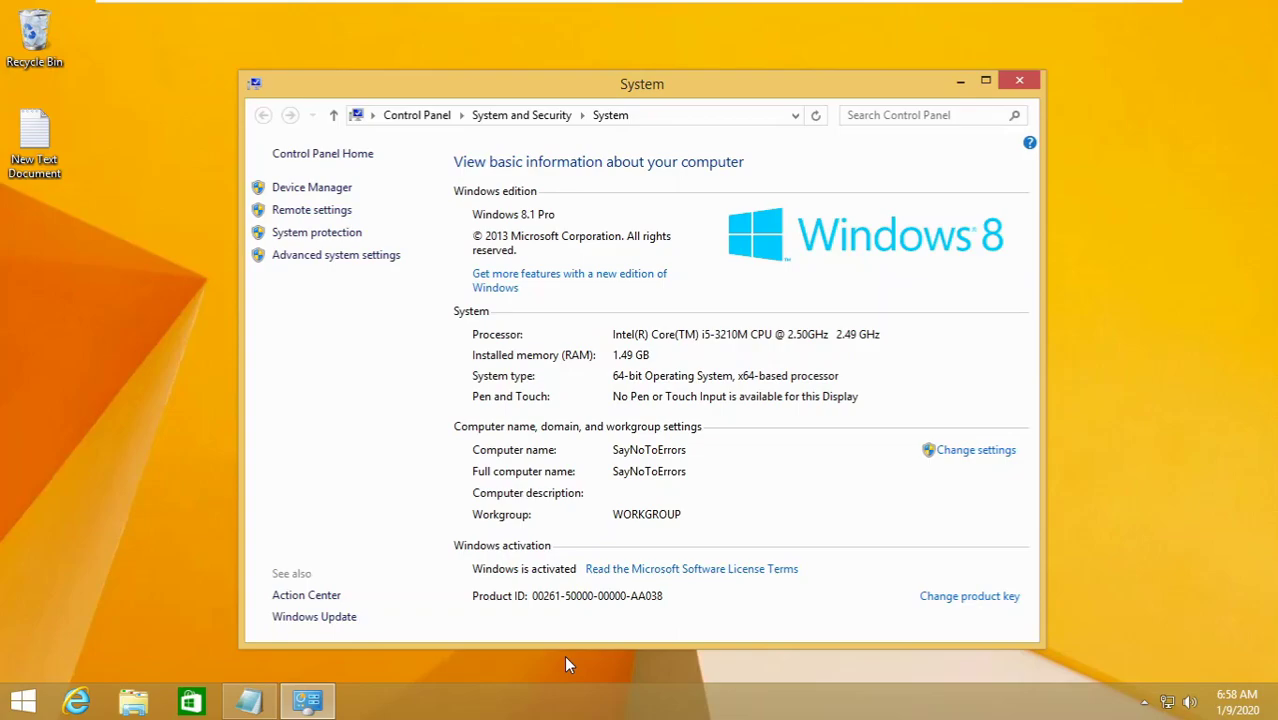
click(1019, 82)
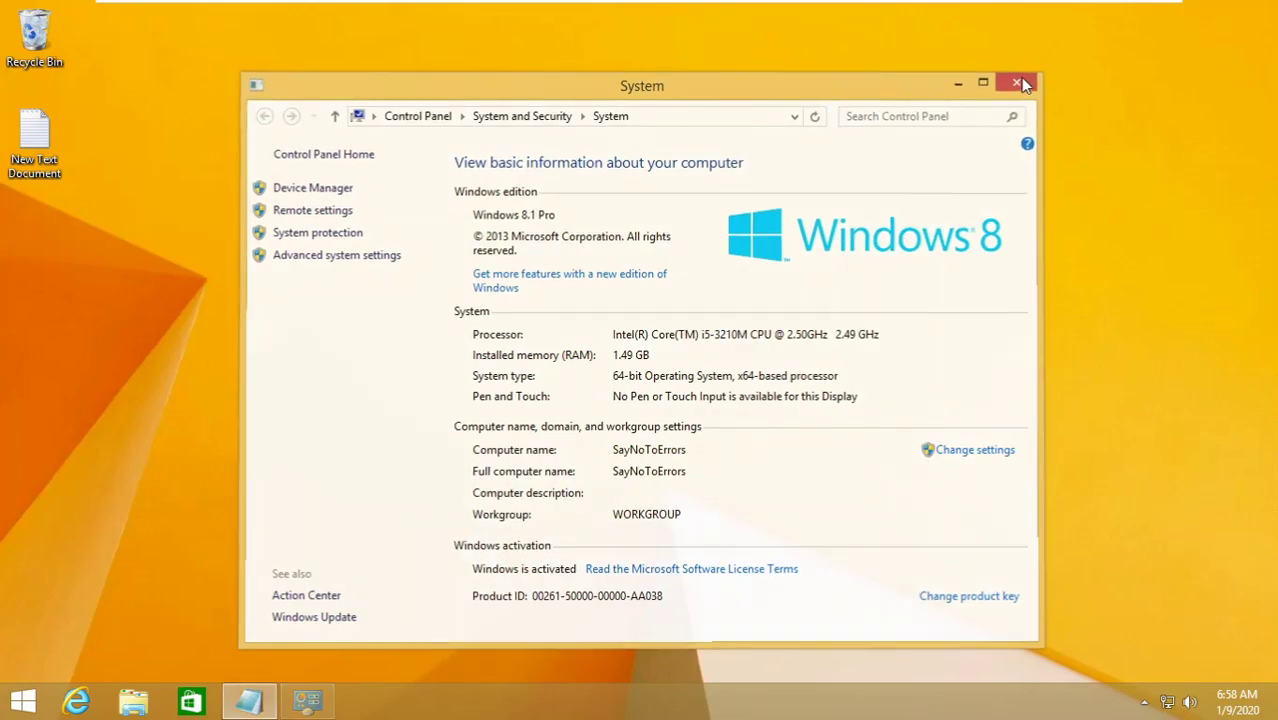
mouse_move(1115, 6)
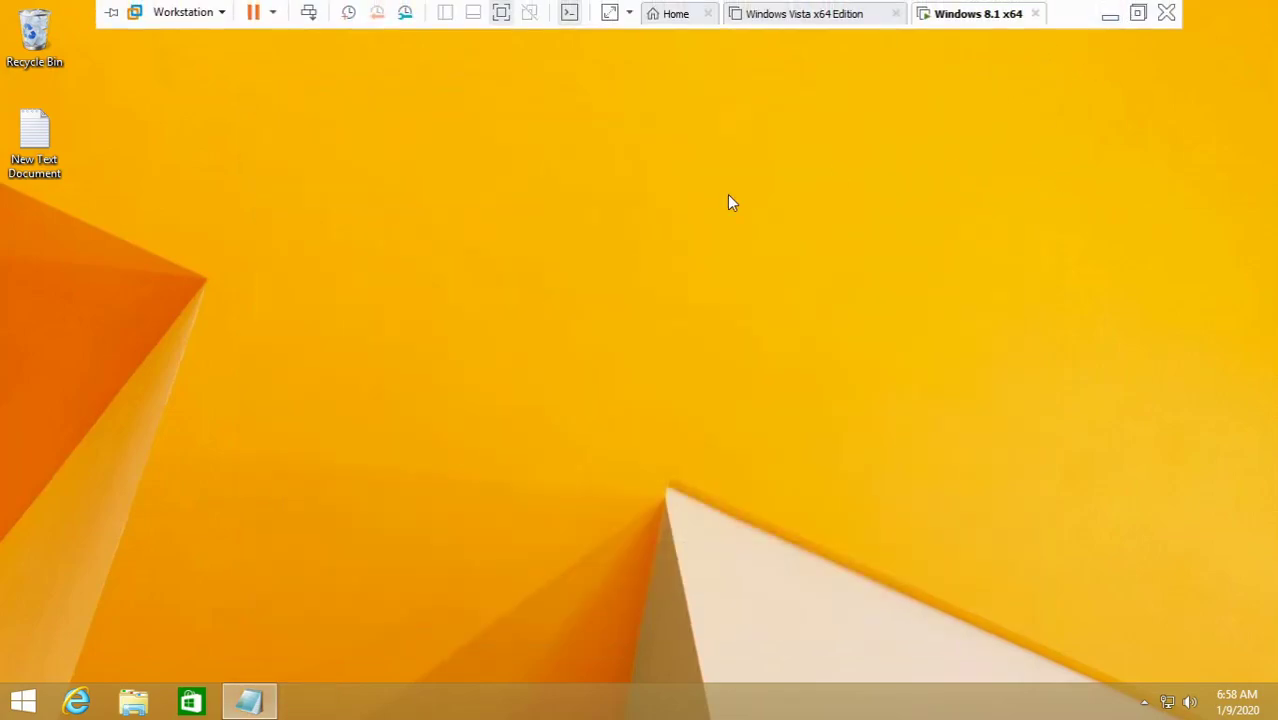
- Minimize the full-screen virtual machine and bring the OBS recorder window back up
click(1110, 16)
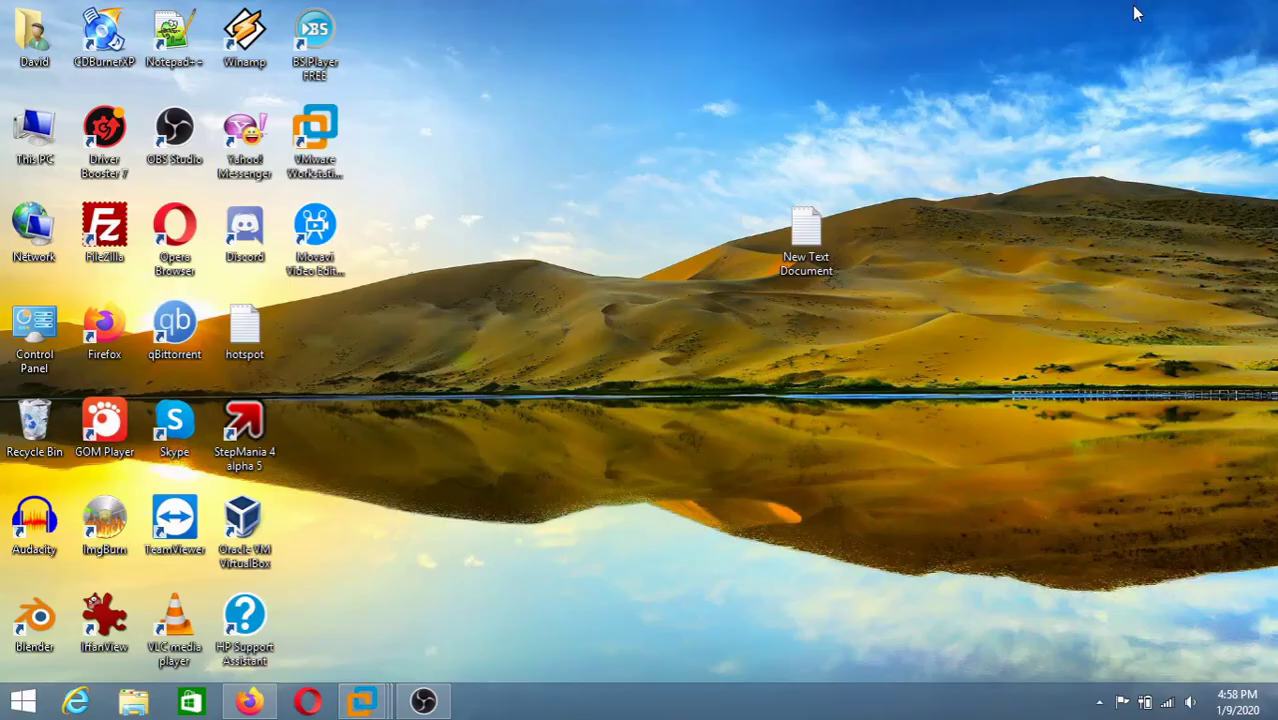
click(423, 703)
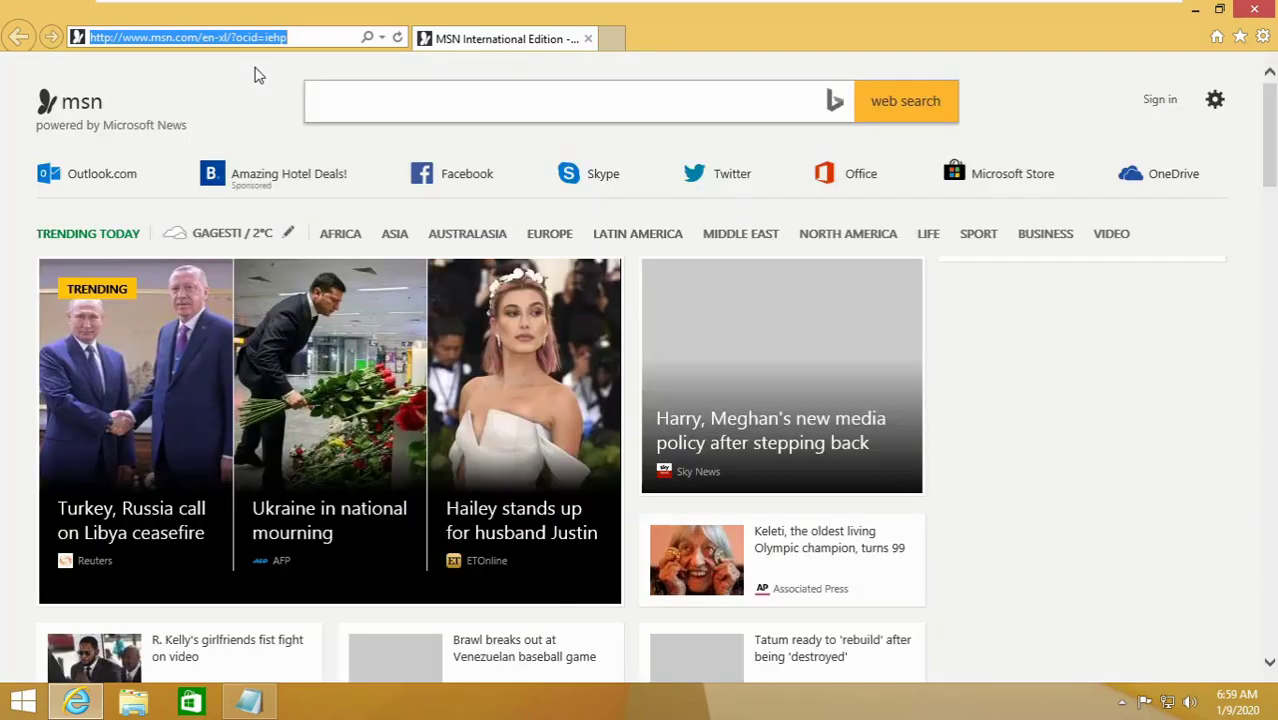
- Search Bing for 'mozilla firefox', open mozilla.org and save the Firefox installer
text(m)
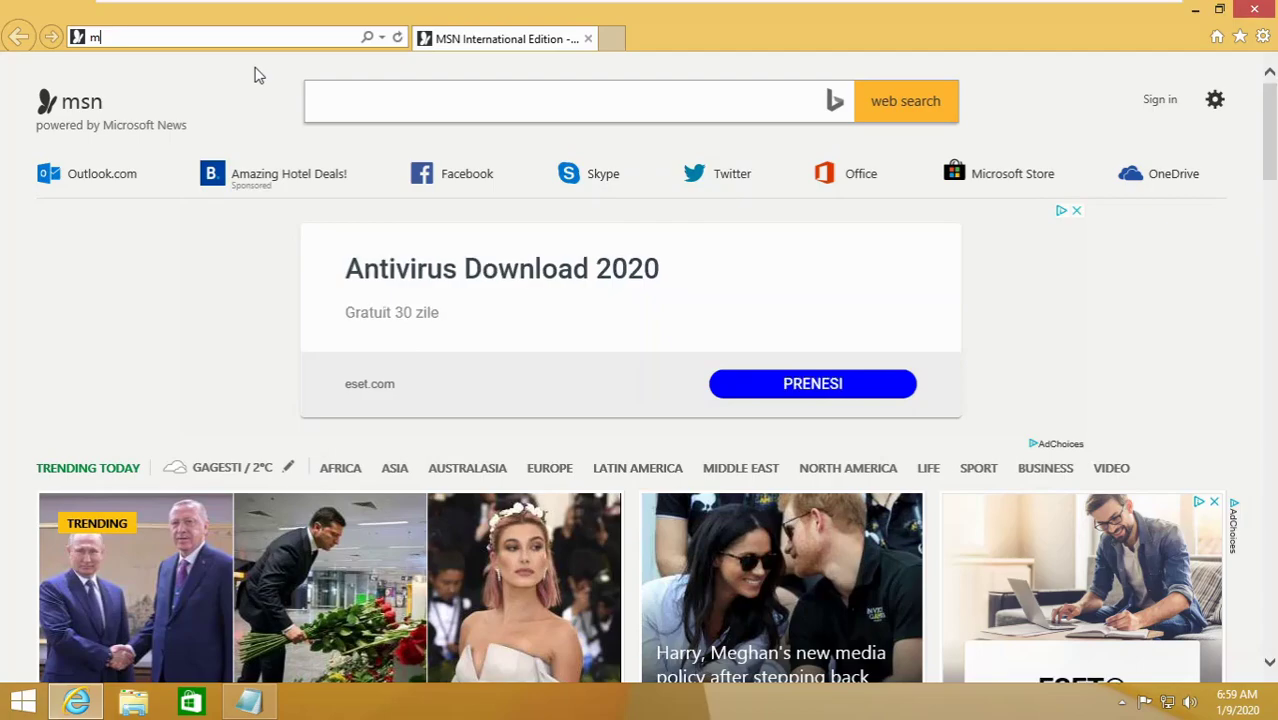
text(ozilla firefox)
key(Return)
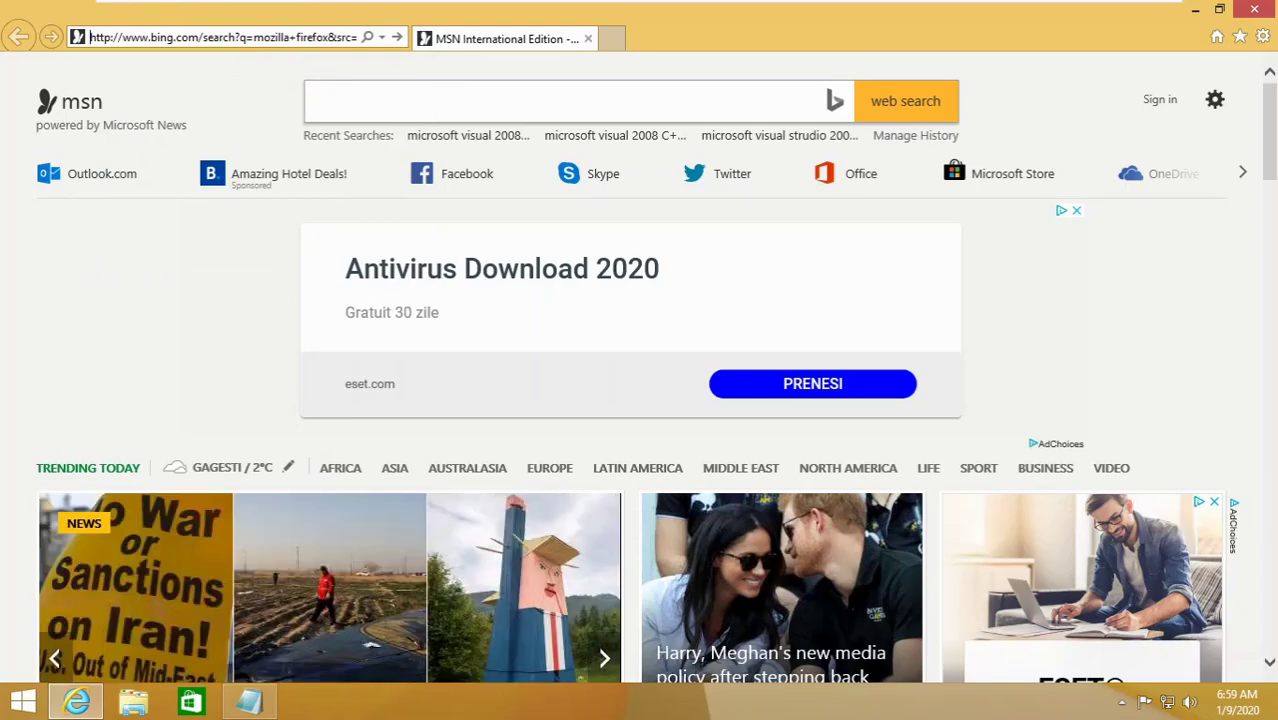
click(397, 37)
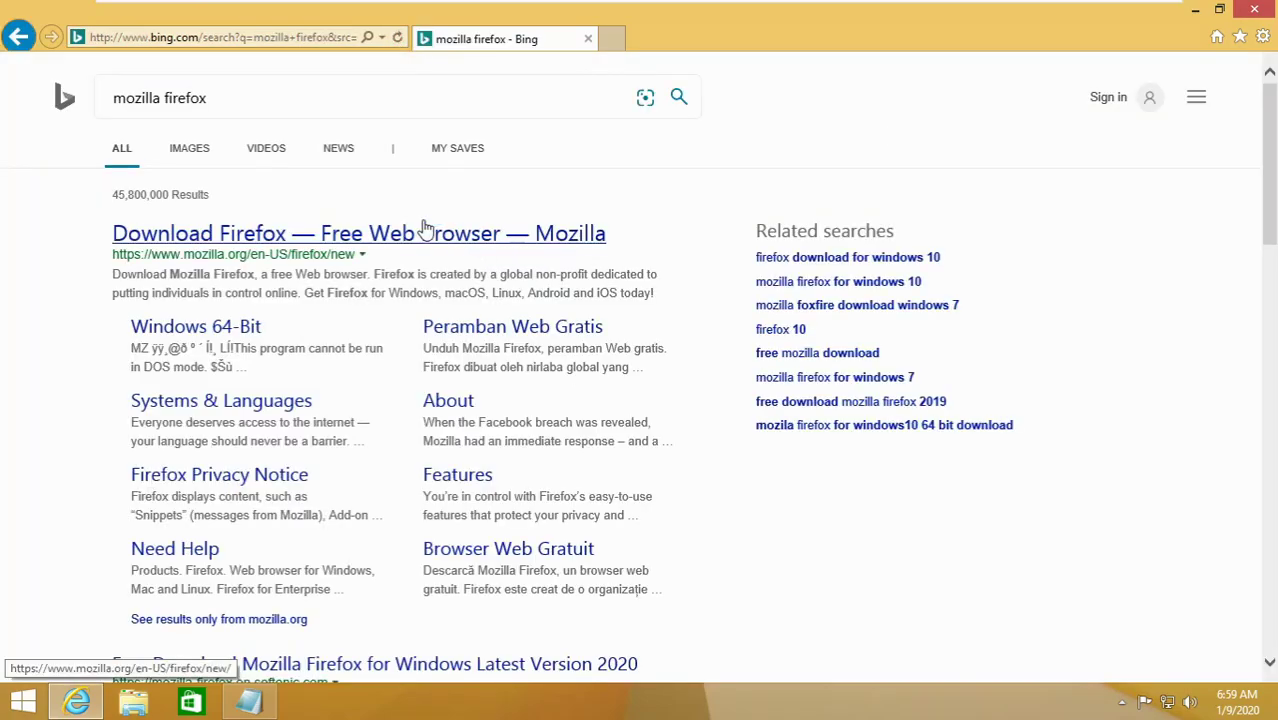
click(427, 233)
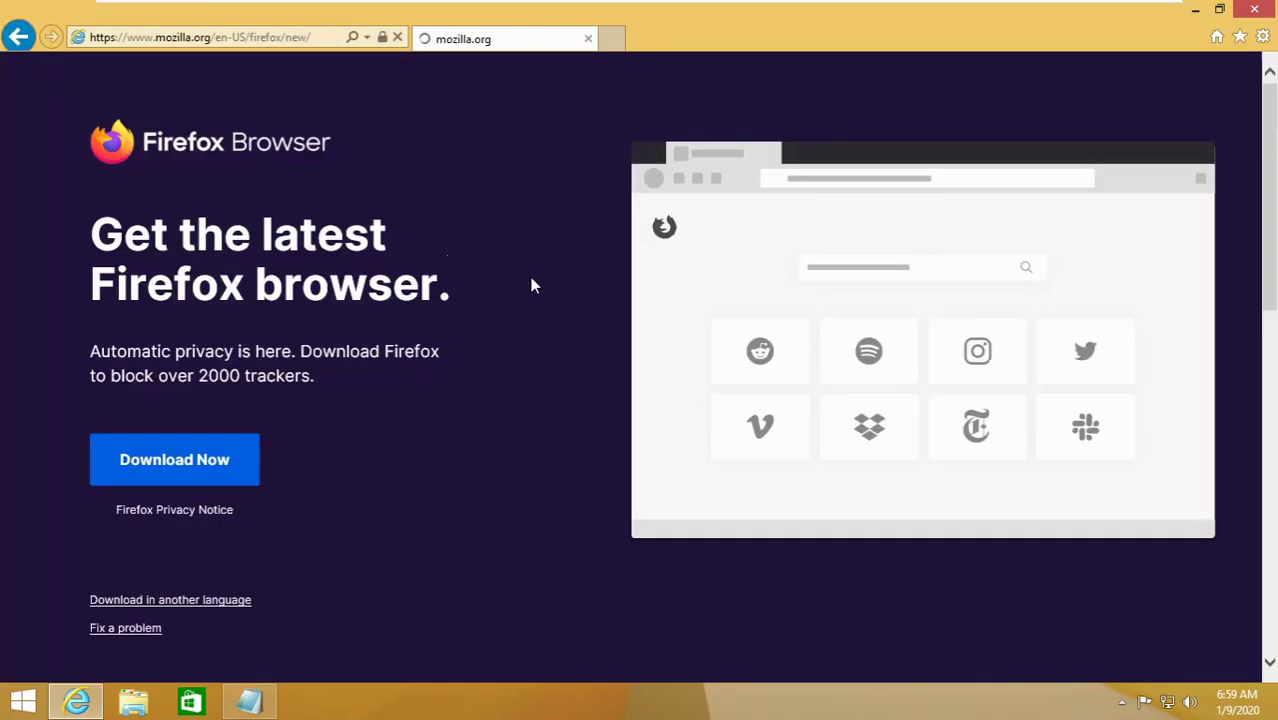
click(190, 457)
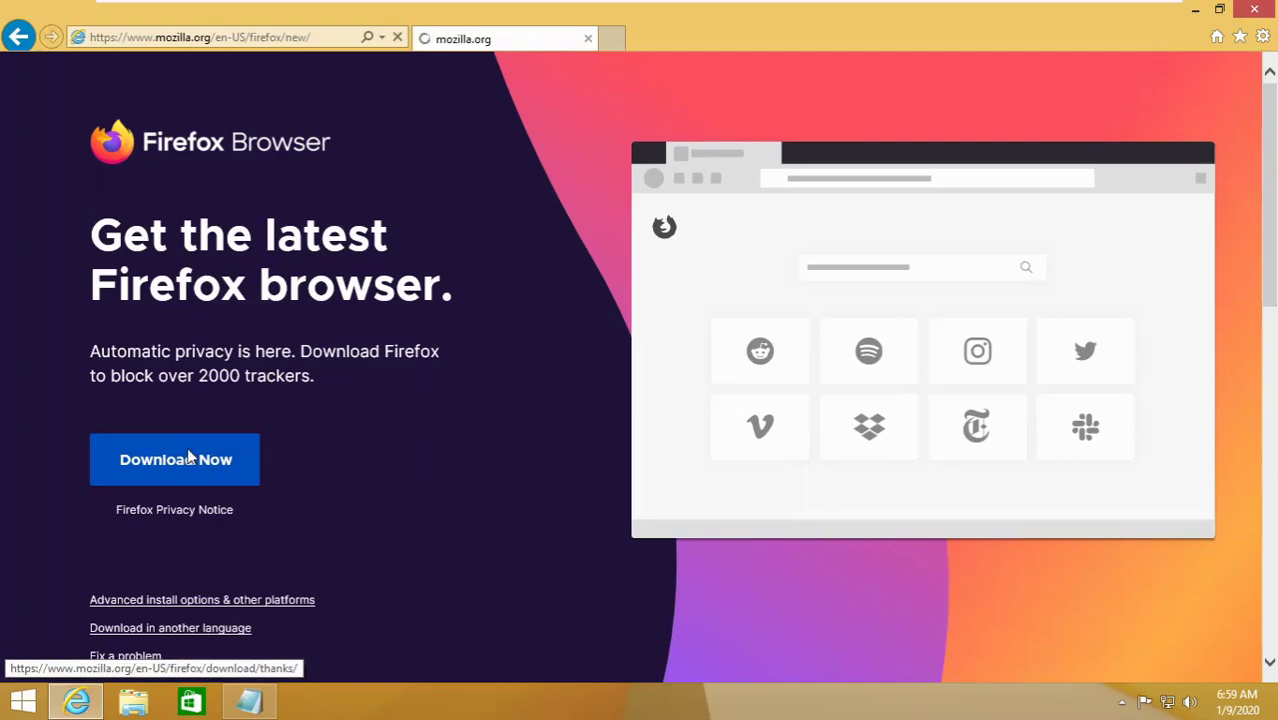
click(872, 180)
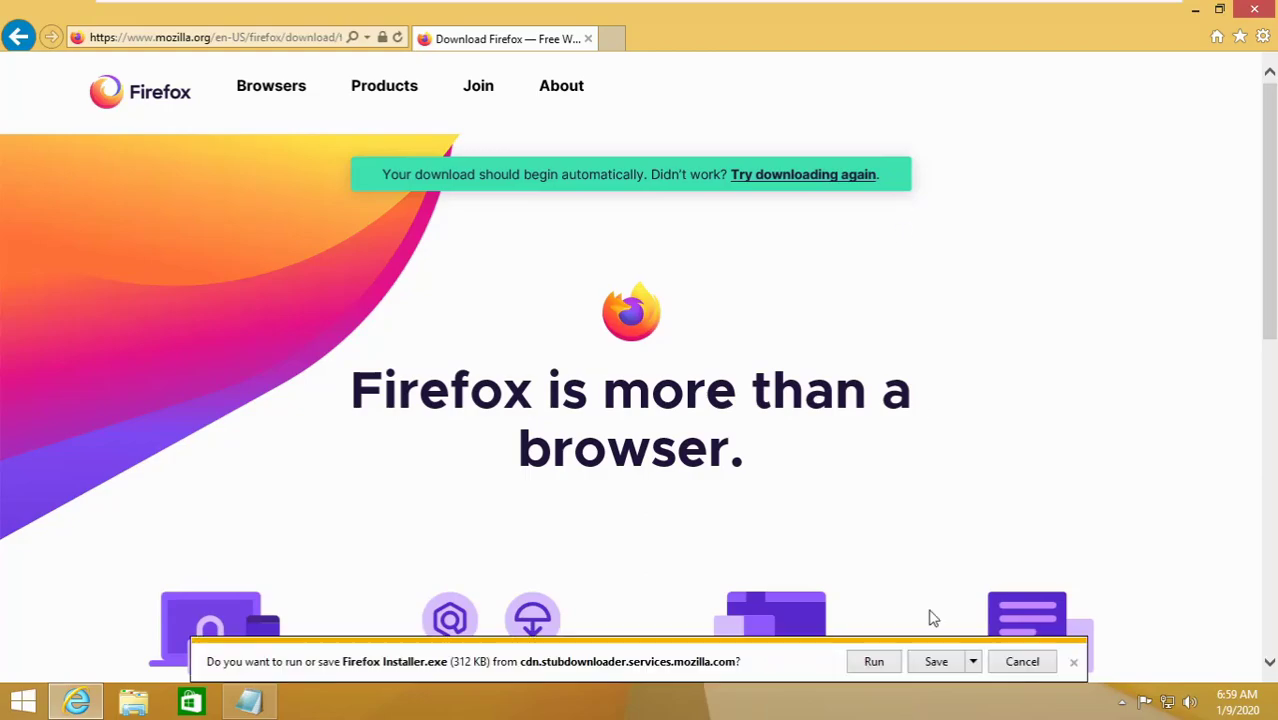
click(934, 664)
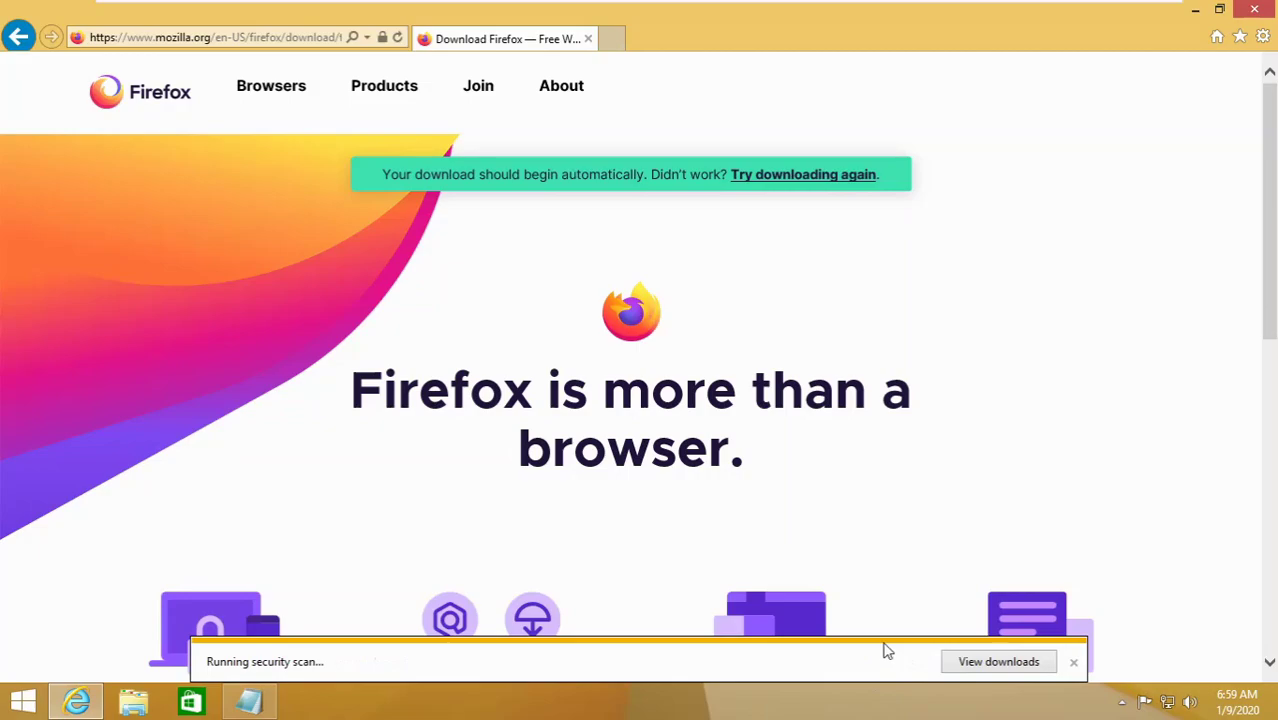
- Search for 'download google chrome' and open the Google Chrome install help page
click(210, 40)
text(download gogo)
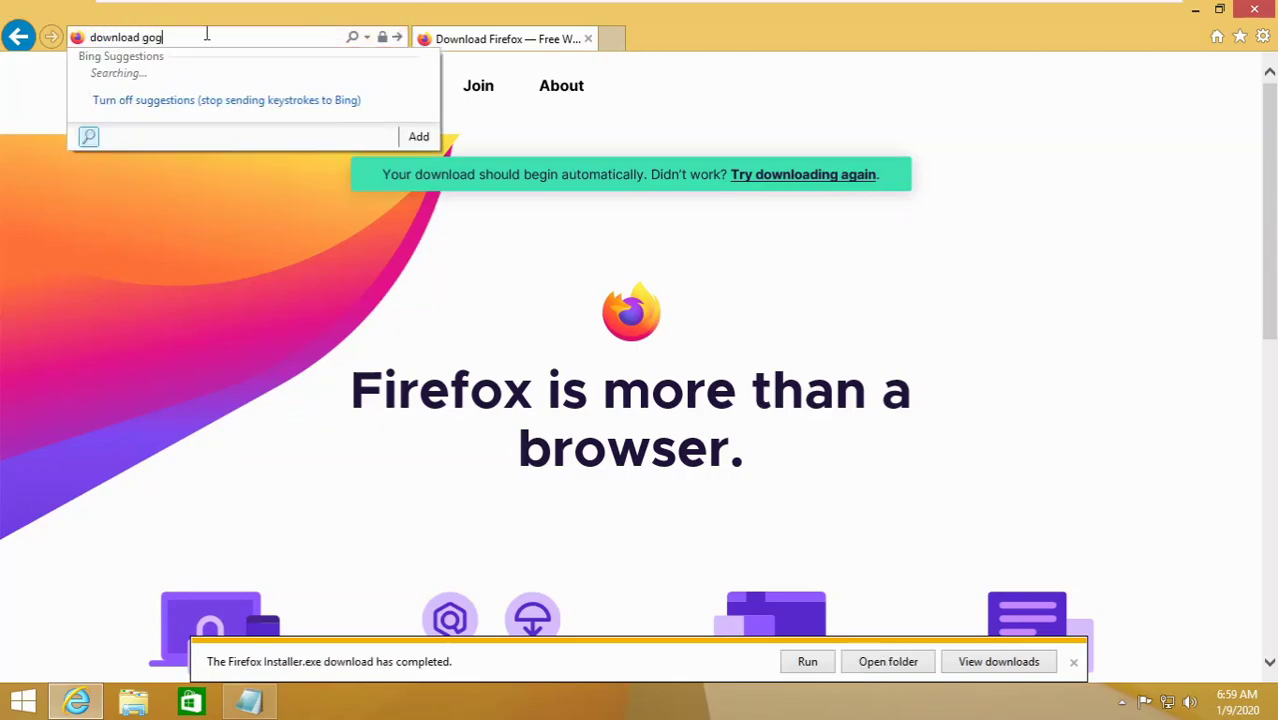
key(BackSpace)
key(BackSpace)
text(ogle)
key(Down)
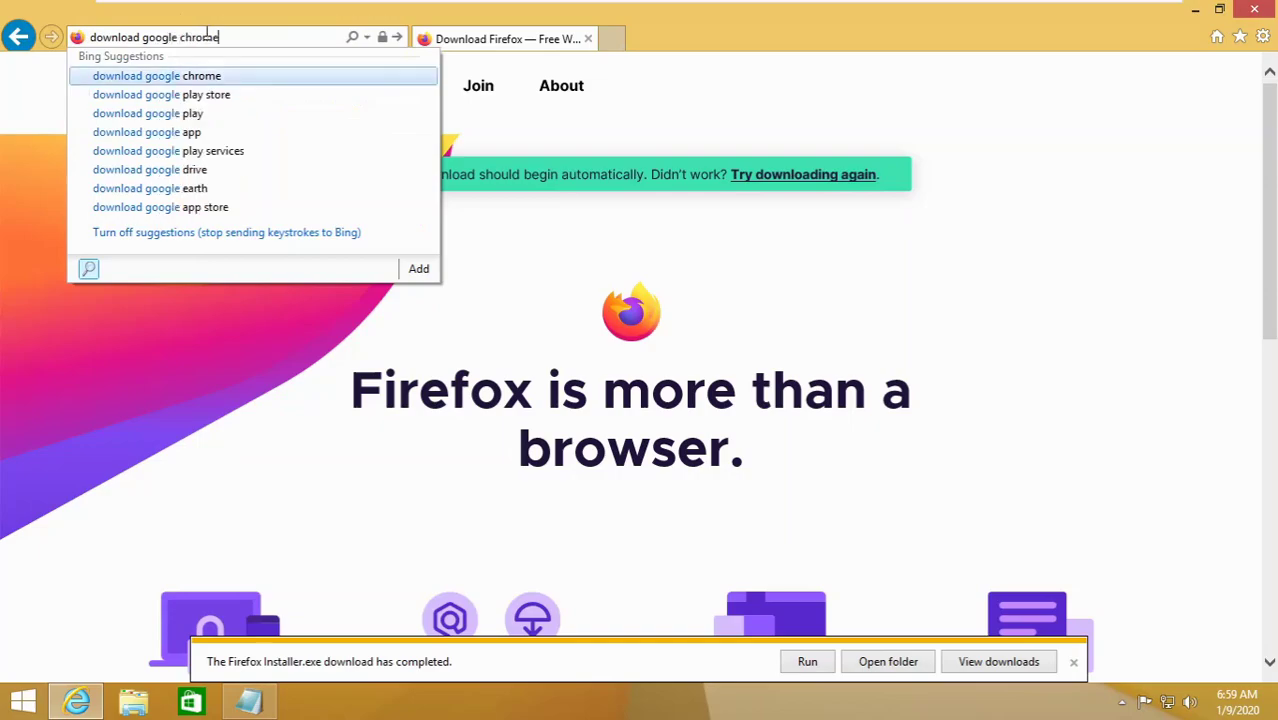
key(Return)
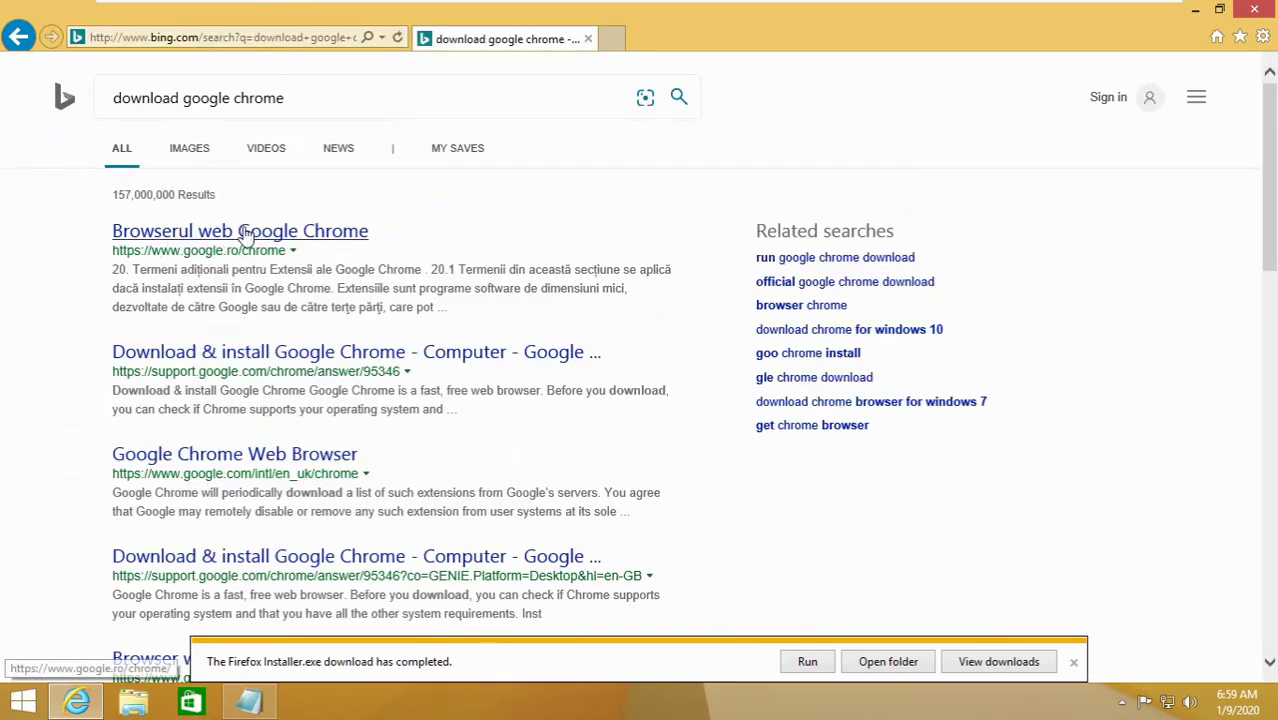
click(285, 351)
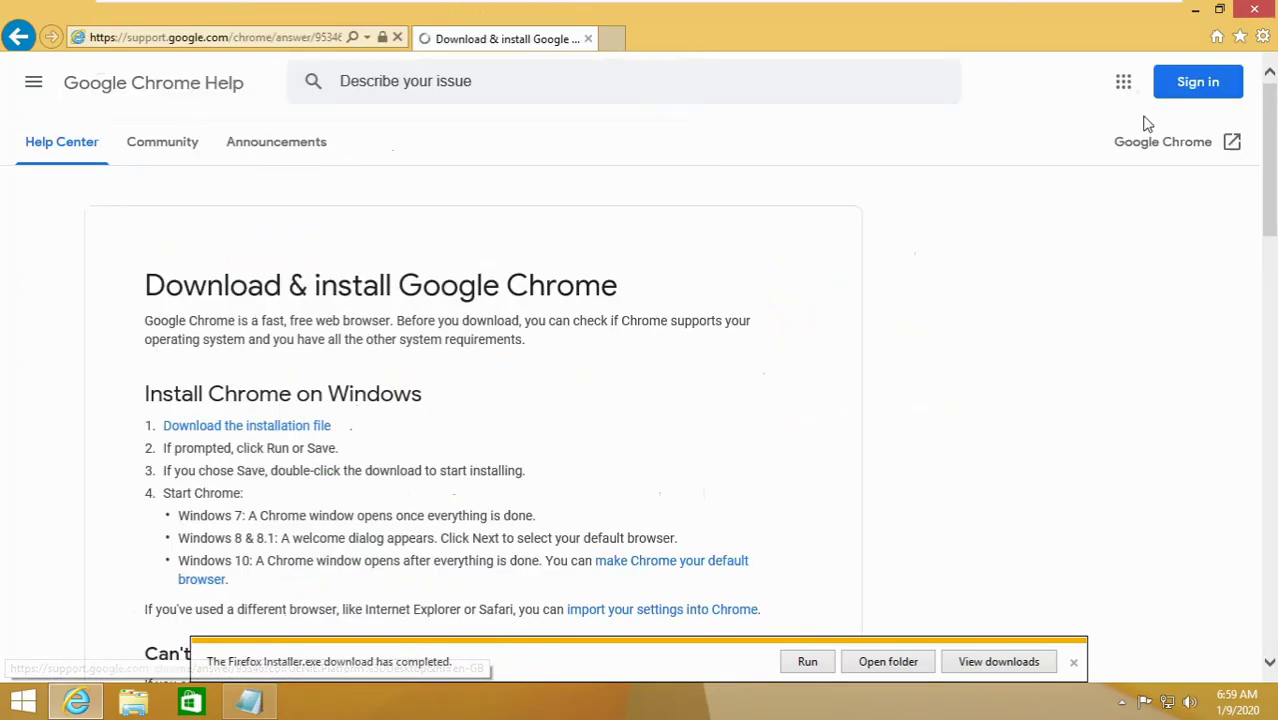
- Run the downloaded Firefox installer, approve the UAC prompt, and close Internet Explorer
click(808, 661)
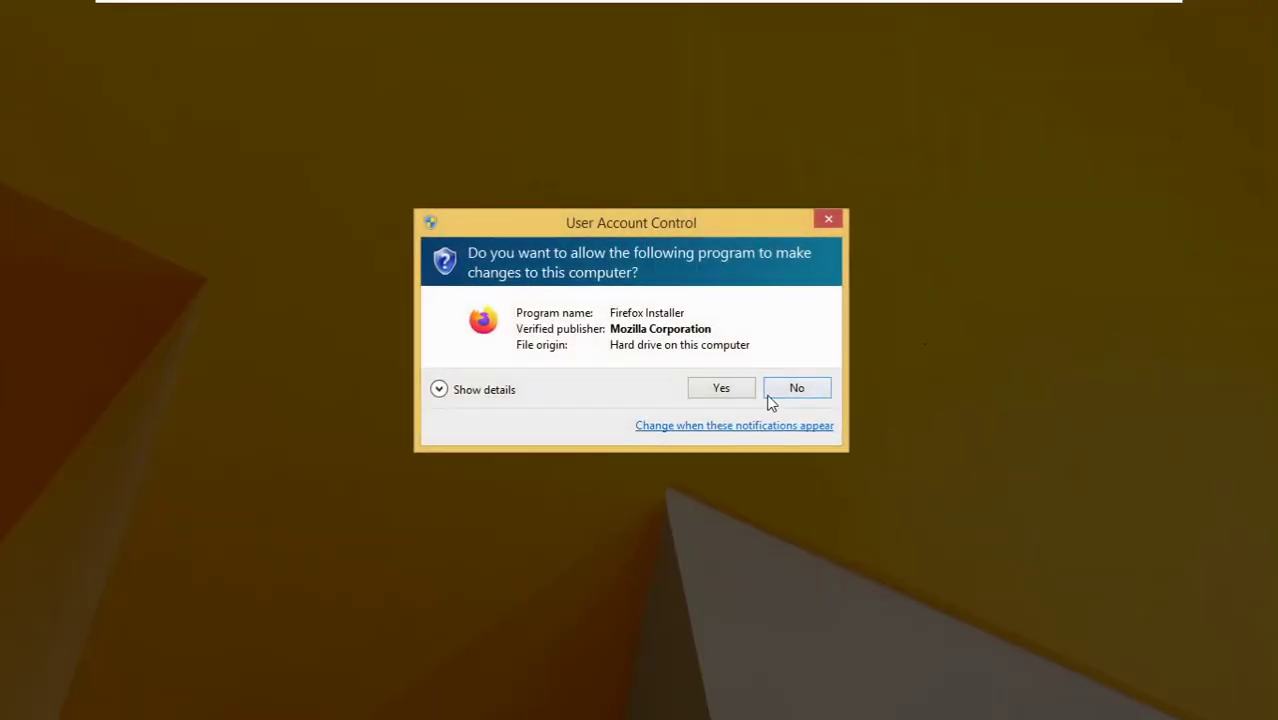
click(718, 388)
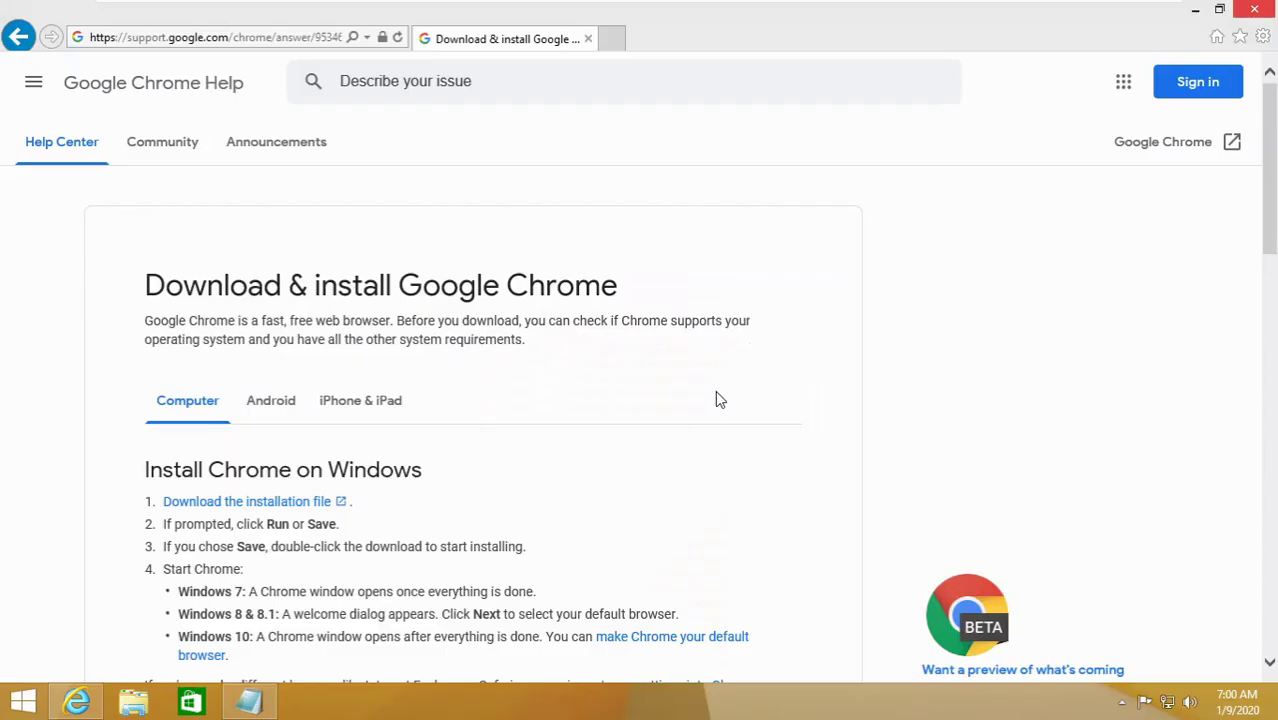
click(1254, 9)
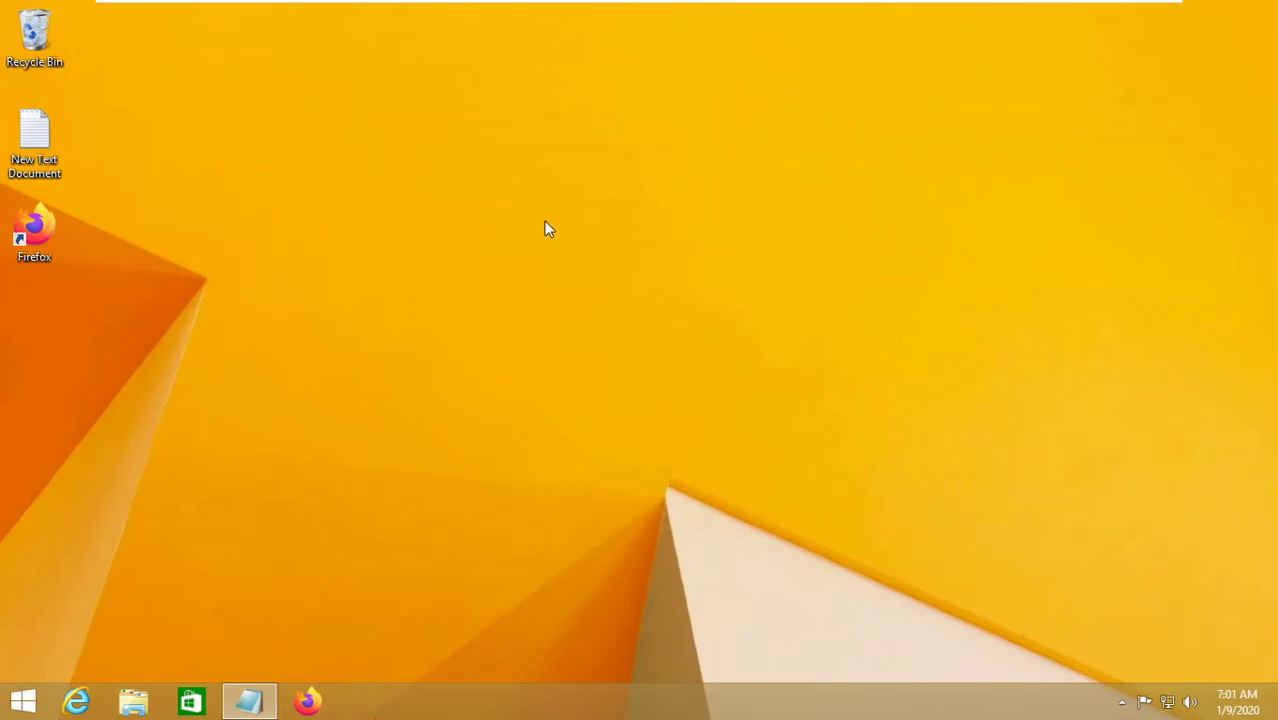
- Reorder the Firefox taskbar button and dismiss the unresponsive Firefox window's not-responding message
drag(245, 708, 330, 700)
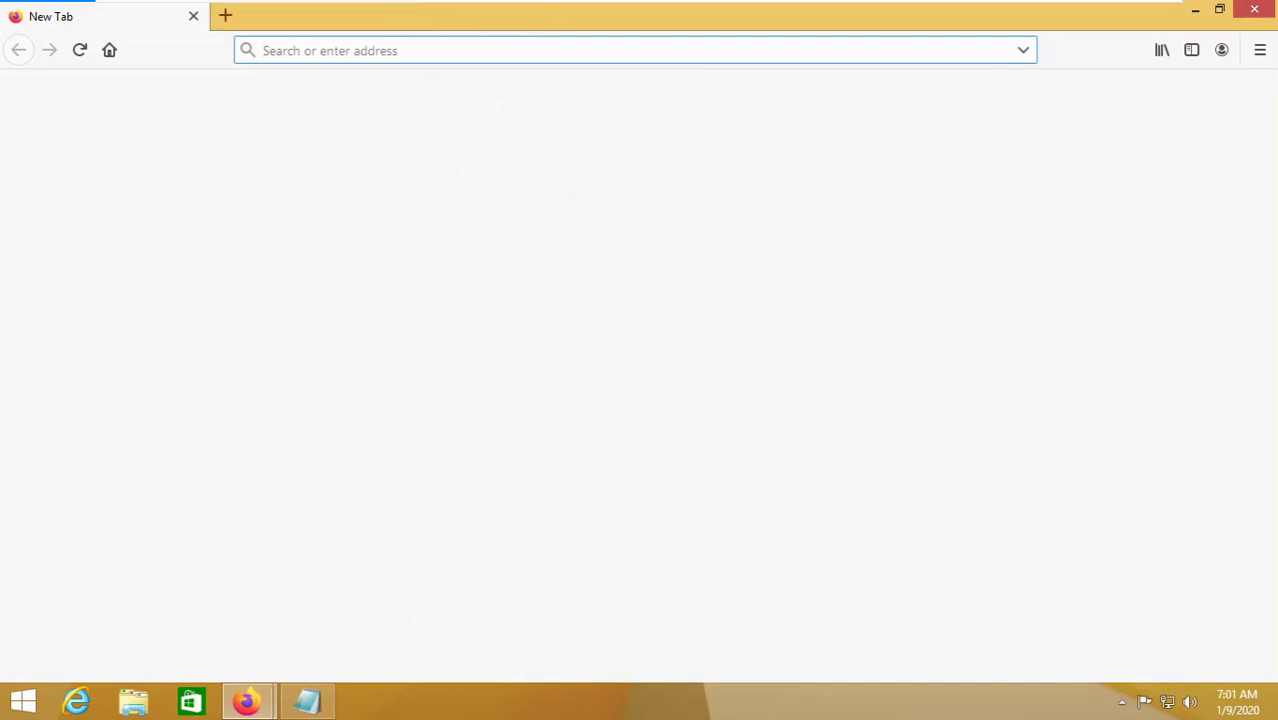
click(1195, 10)
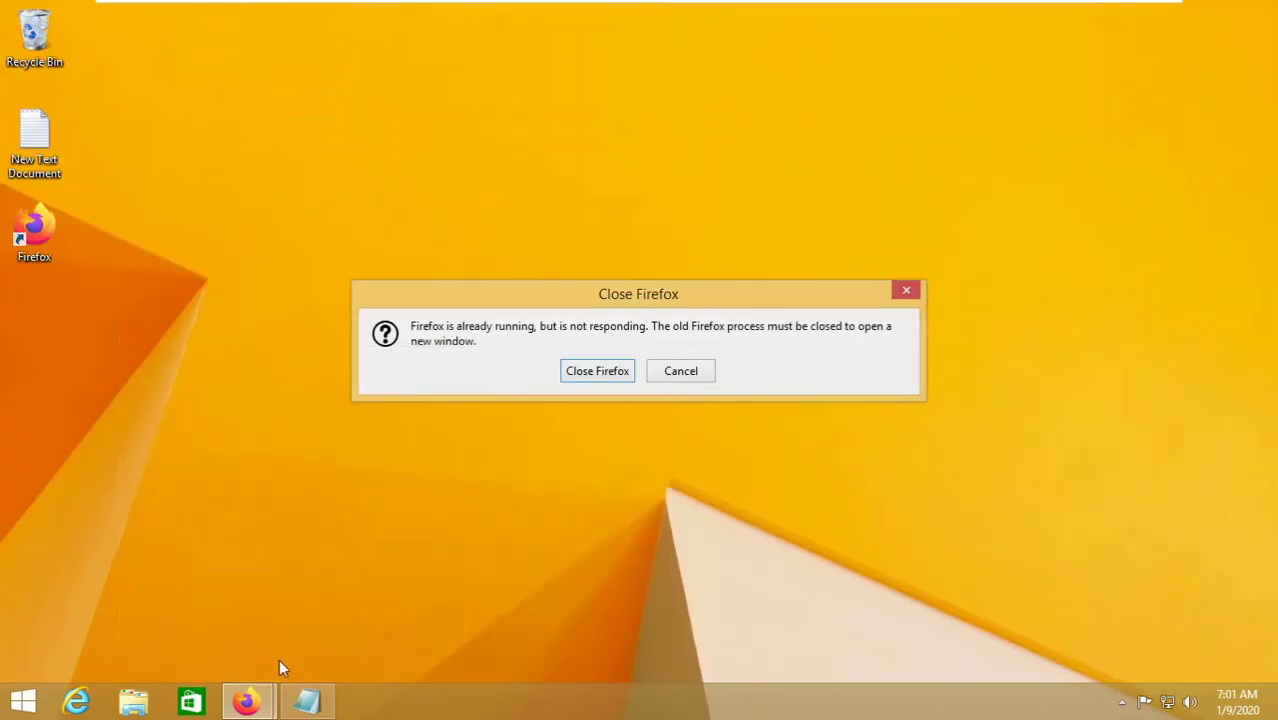
click(628, 372)
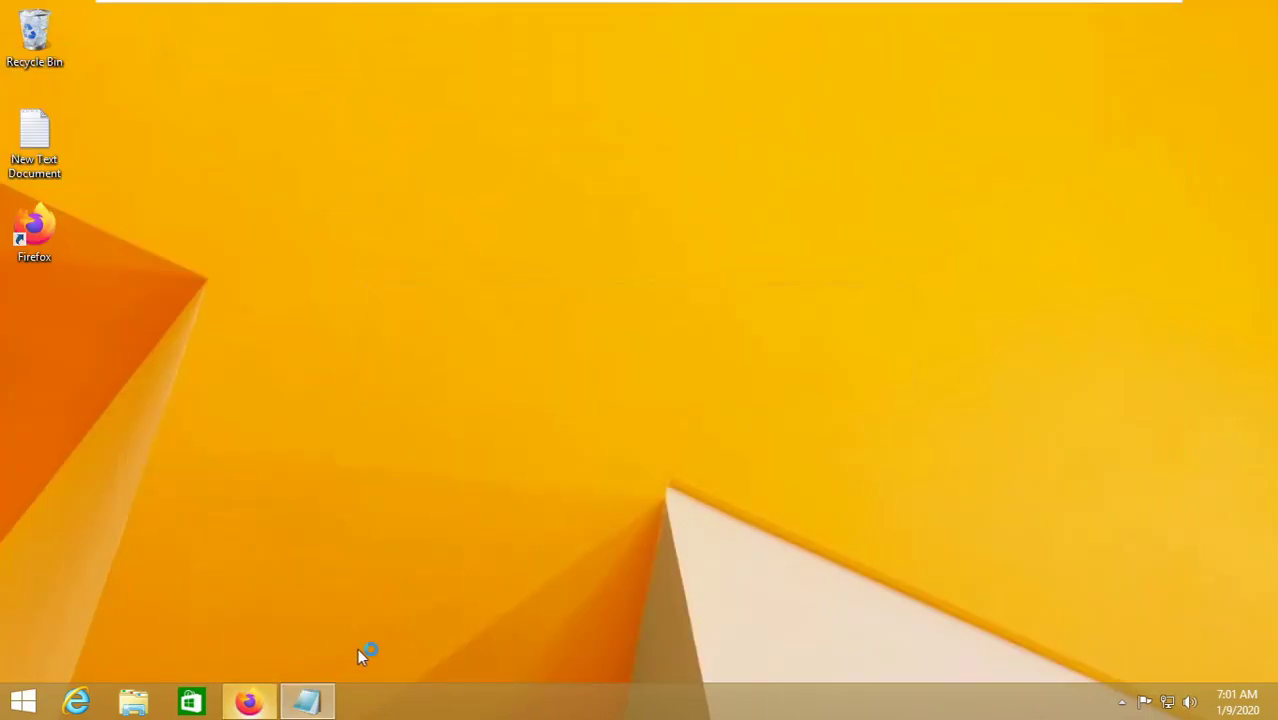
- Type 'download ste' into Firefox's address bar, then clear it again
mouse_move(306, 700)
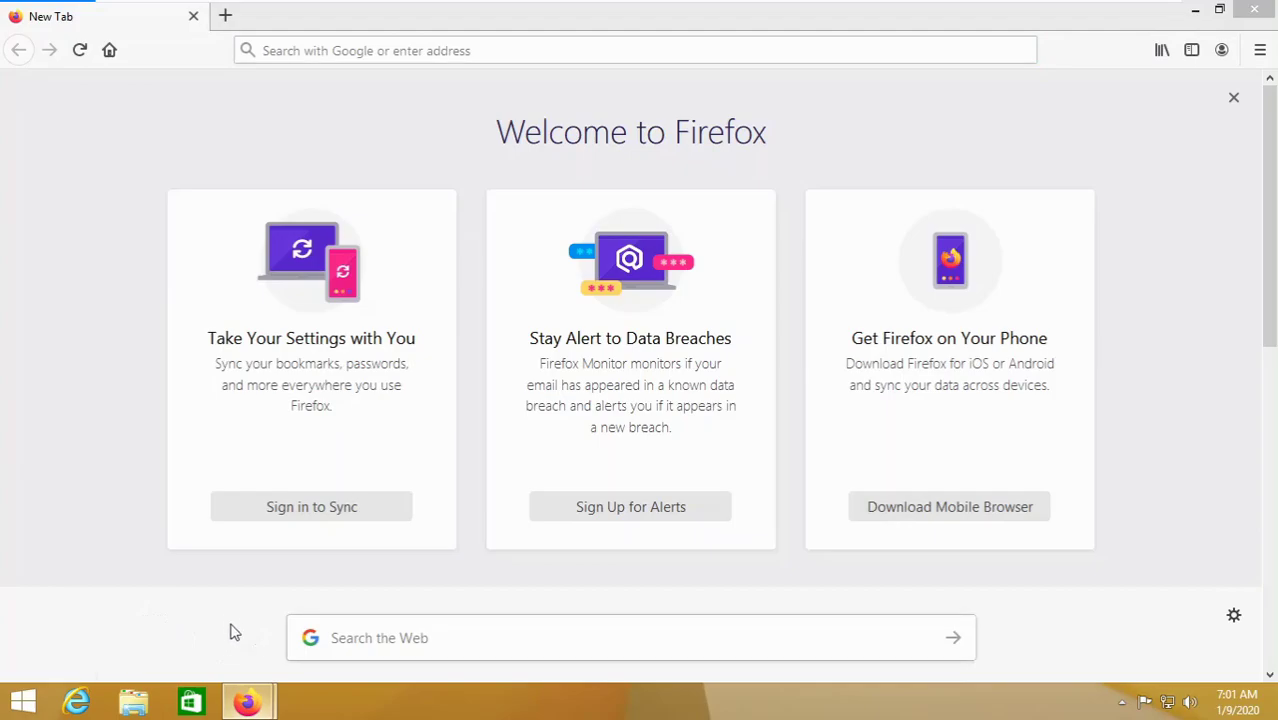
click(363, 46)
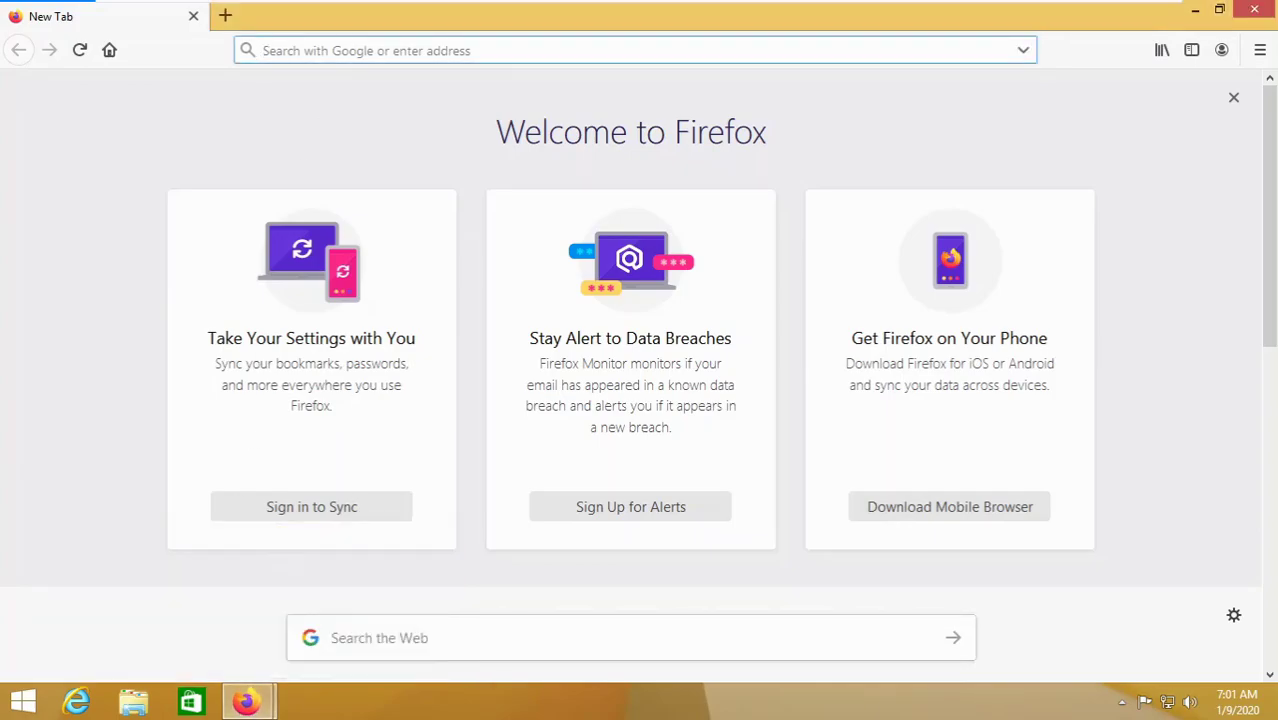
text(download s)
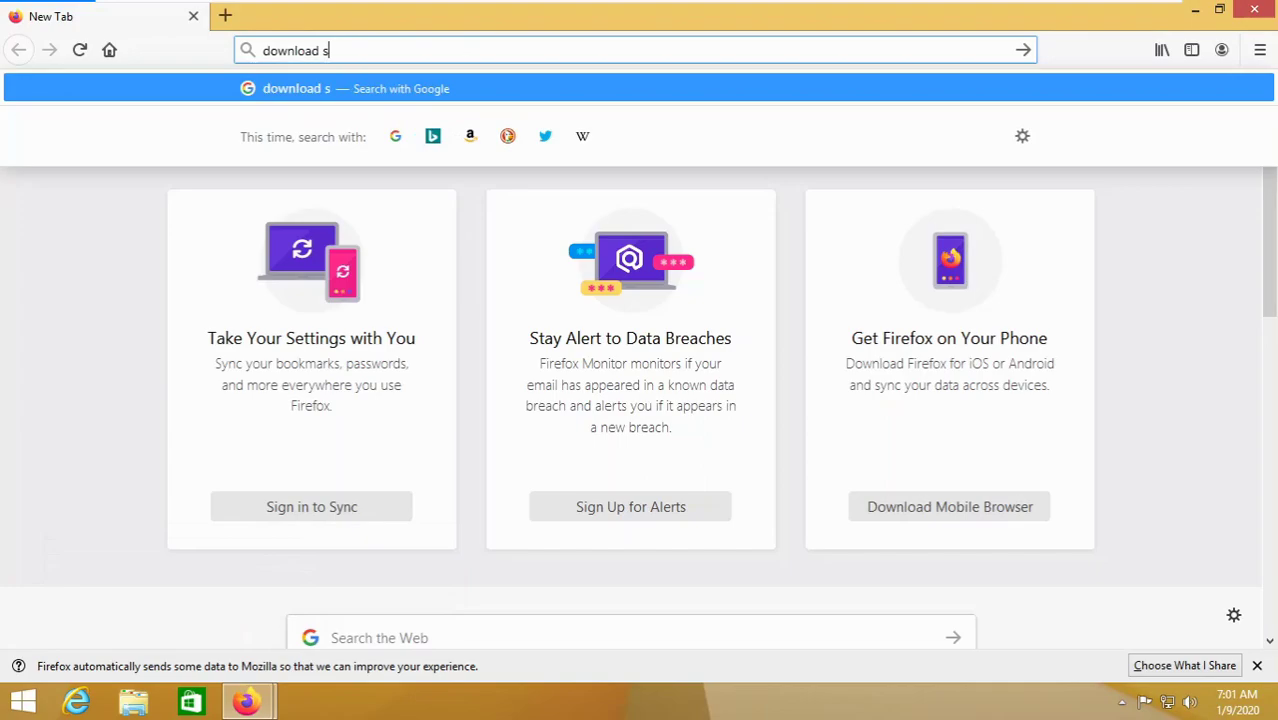
text(te)
key(BackSpace)
key(BackSpace)
key(BackSpace)
key(BackSpace)
key(BackSpace)
key(BackSpace)
key(BackSpace)
key(BackSpace)
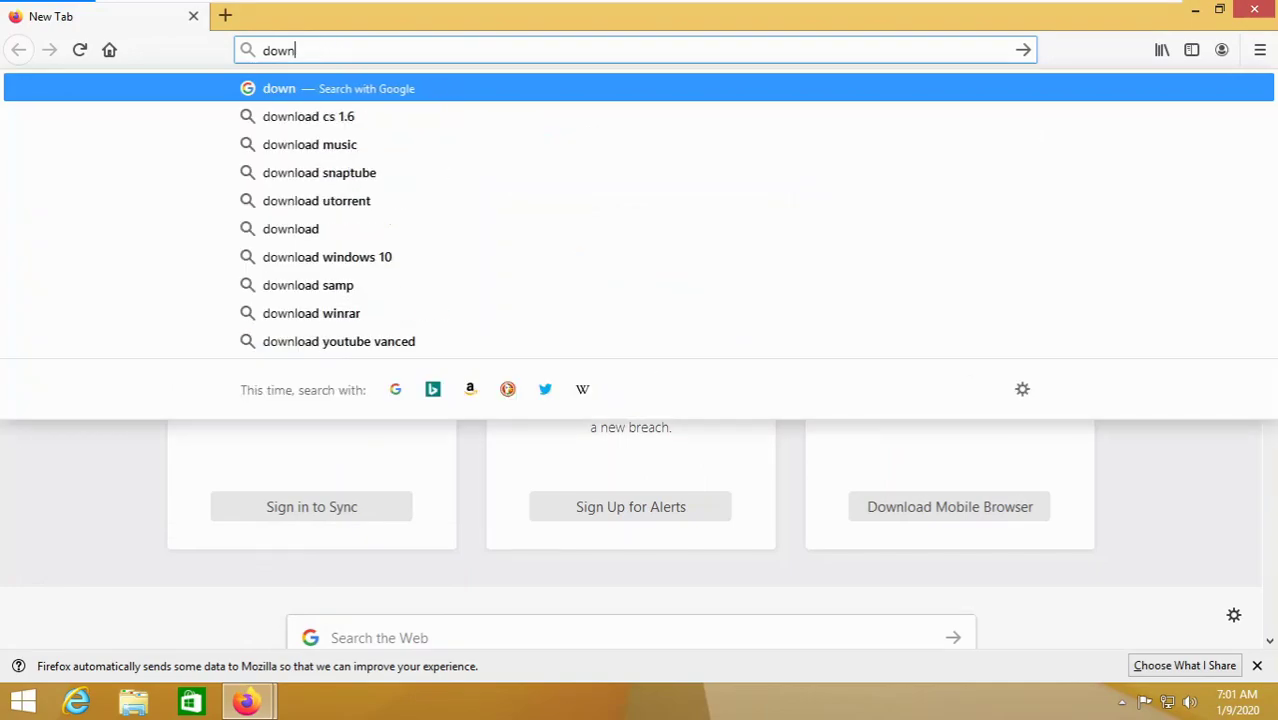
key(BackSpace)
key(BackSpace)
key(BackSpace)
key(BackSpace)
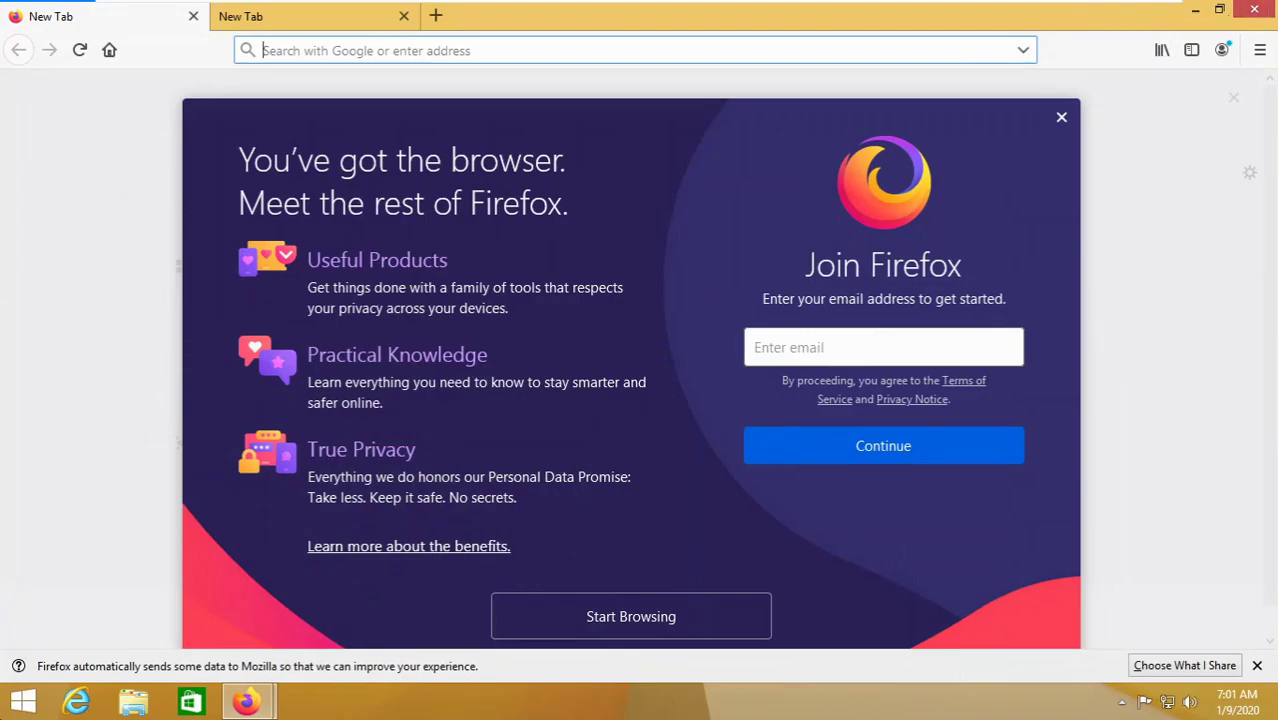
- Return to the desktop through the Start screen and confirm closing both Firefox tabs
click(18, 702)
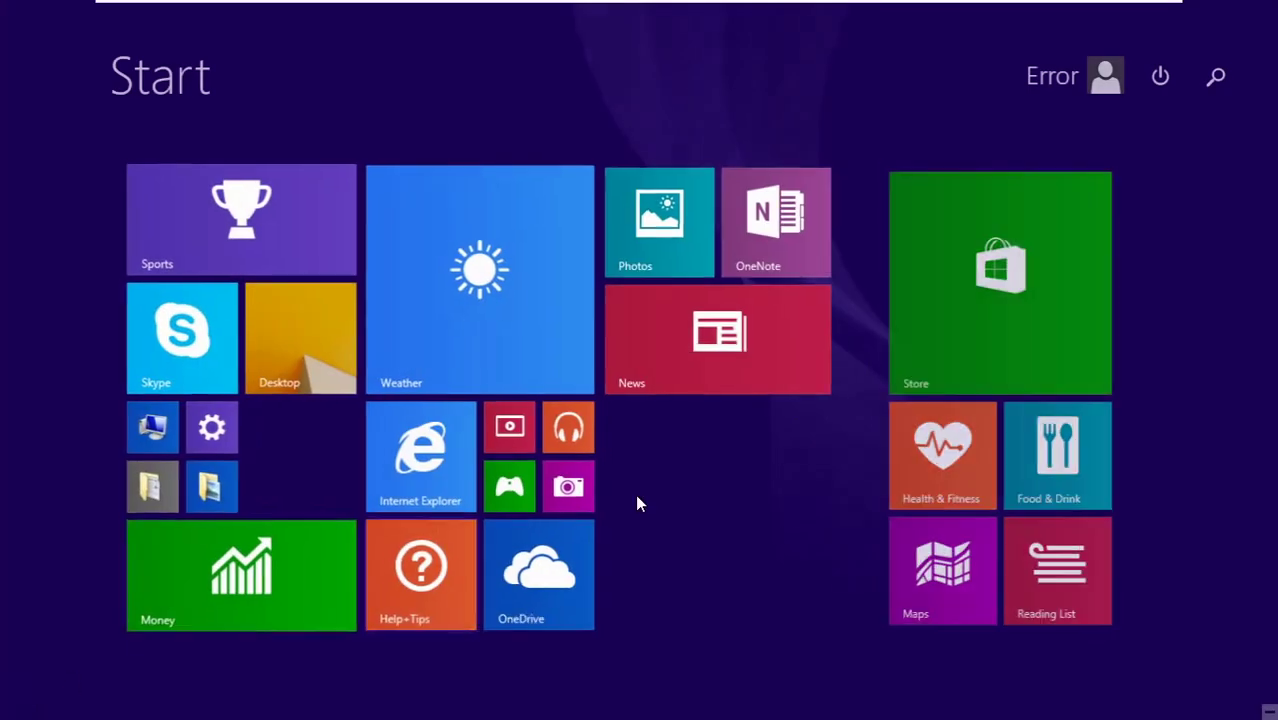
click(265, 370)
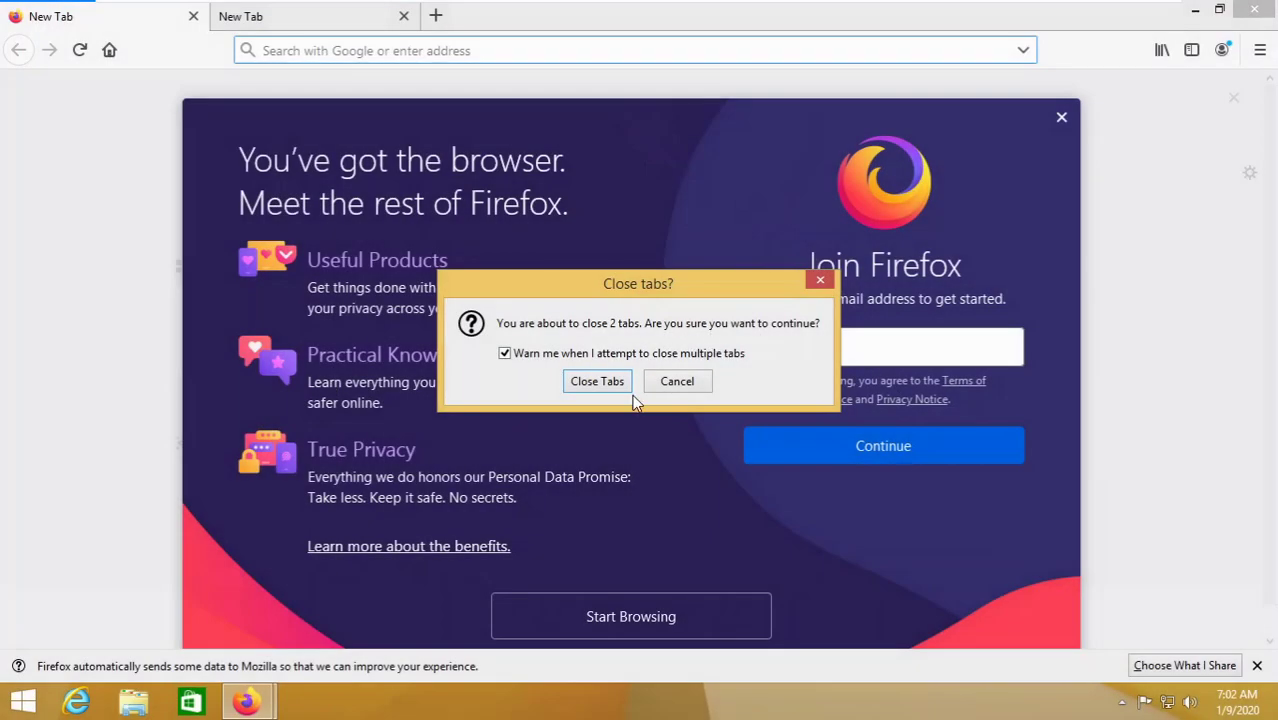
click(577, 390)
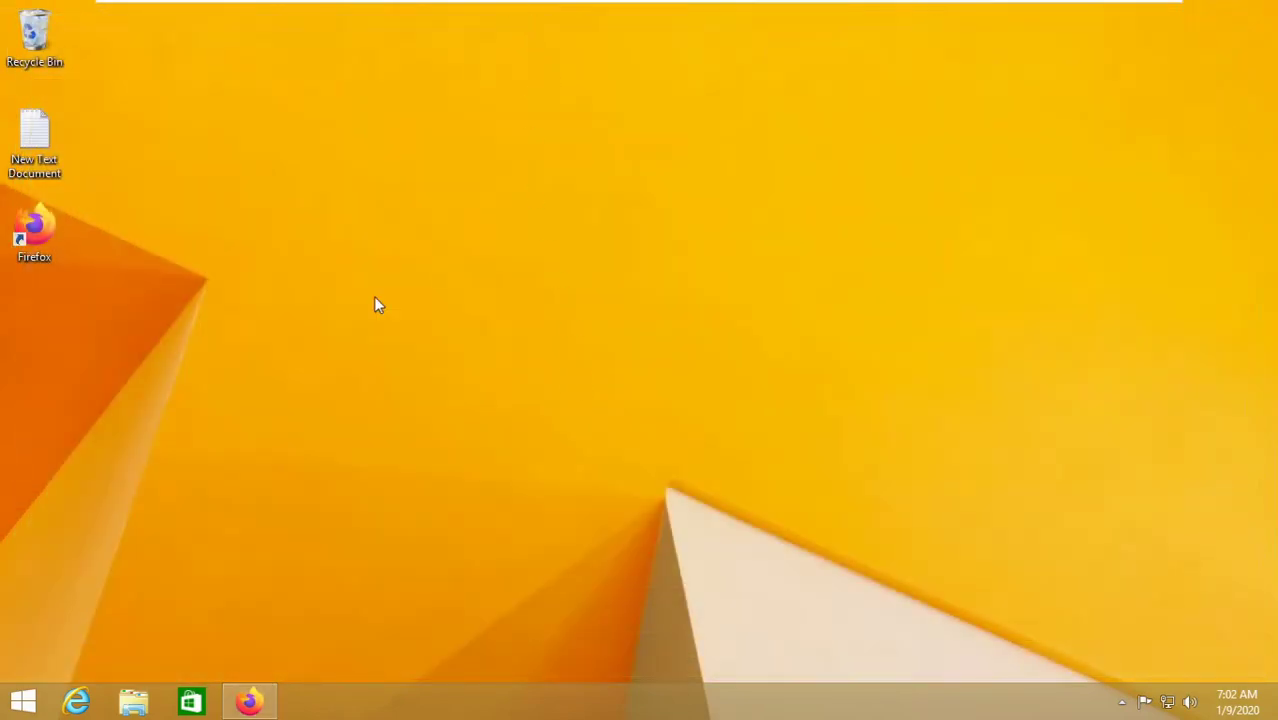
- Search 'download classic shell' and choose the English Classic Shell 4.3.1 installer
text(do)
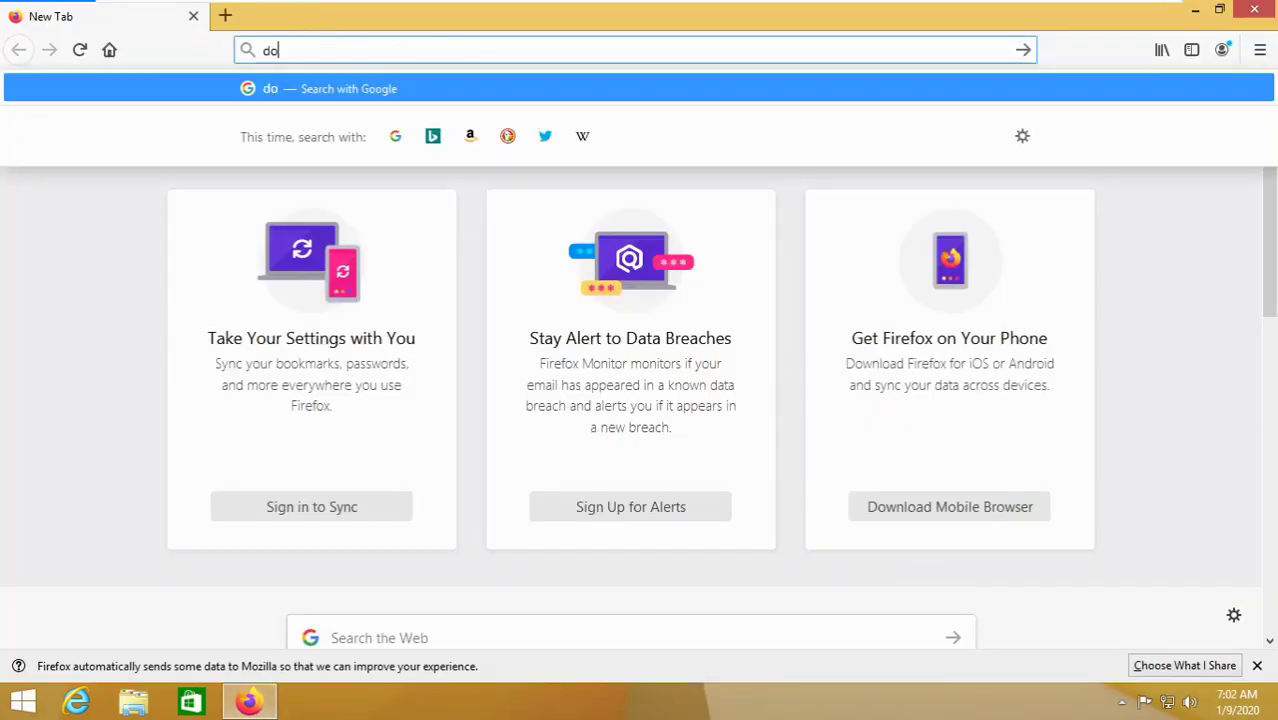
text(wnload classic shell)
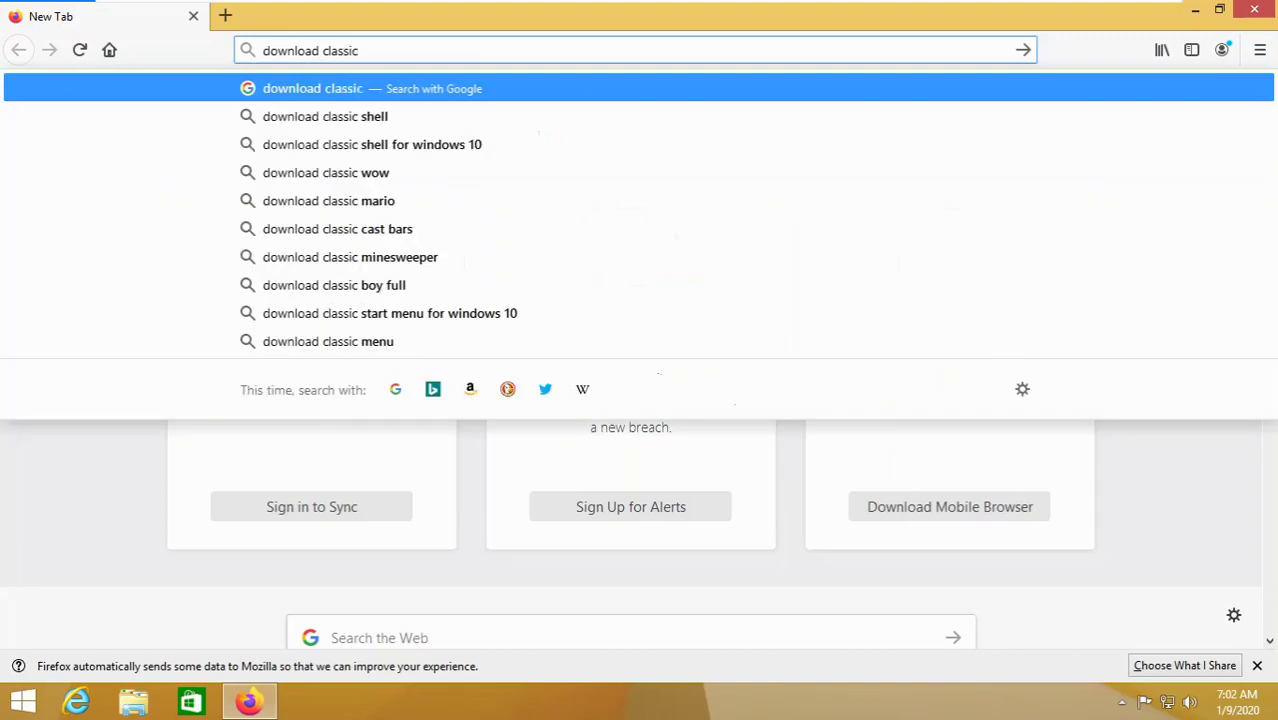
key(Return)
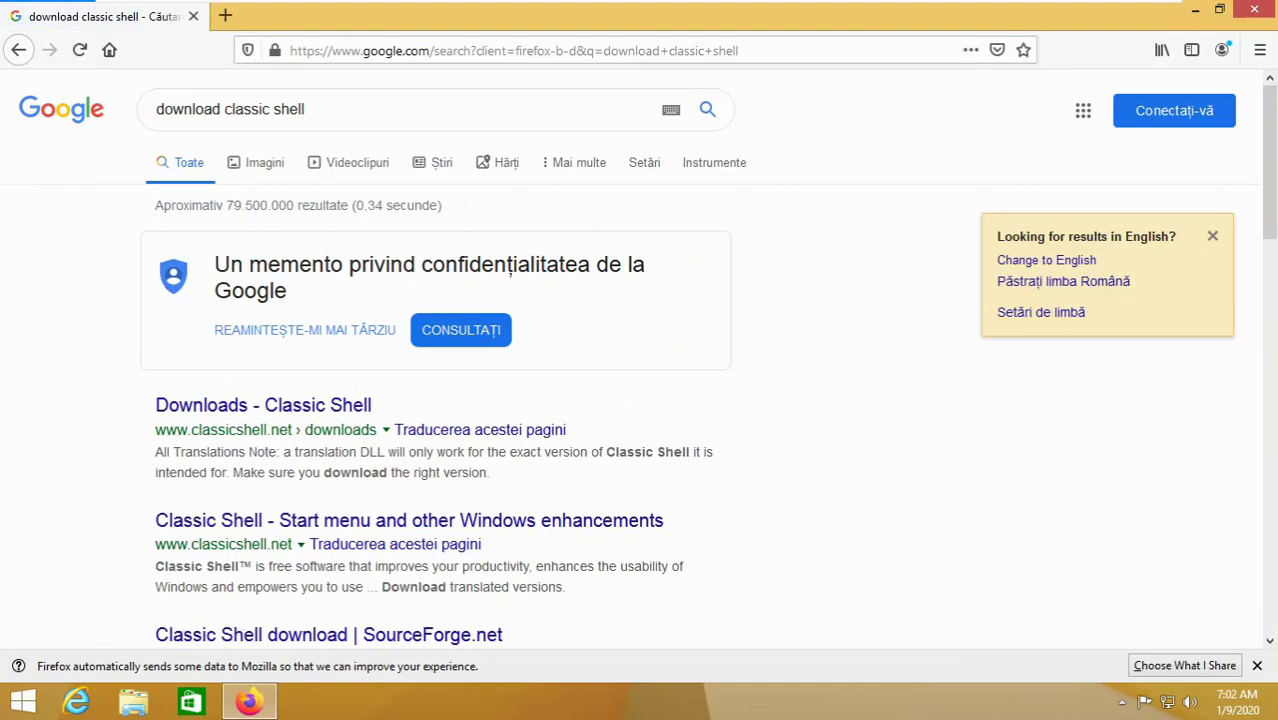
click(237, 408)
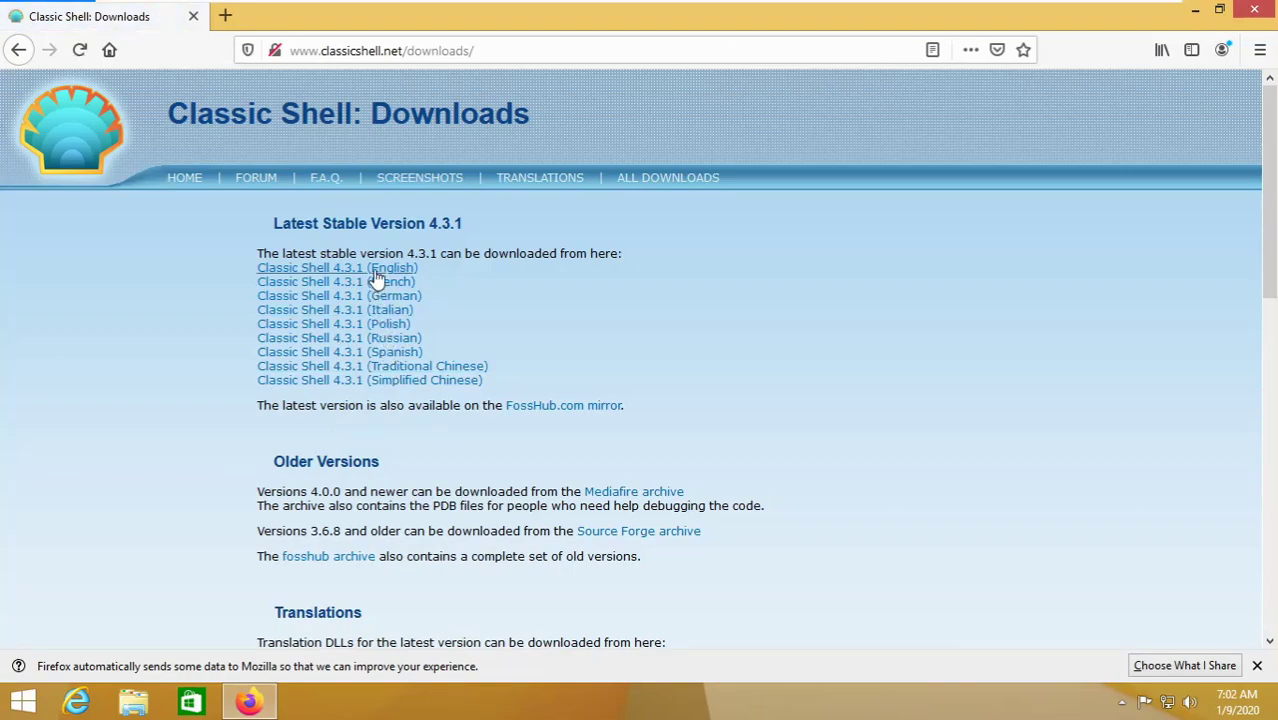
click(369, 269)
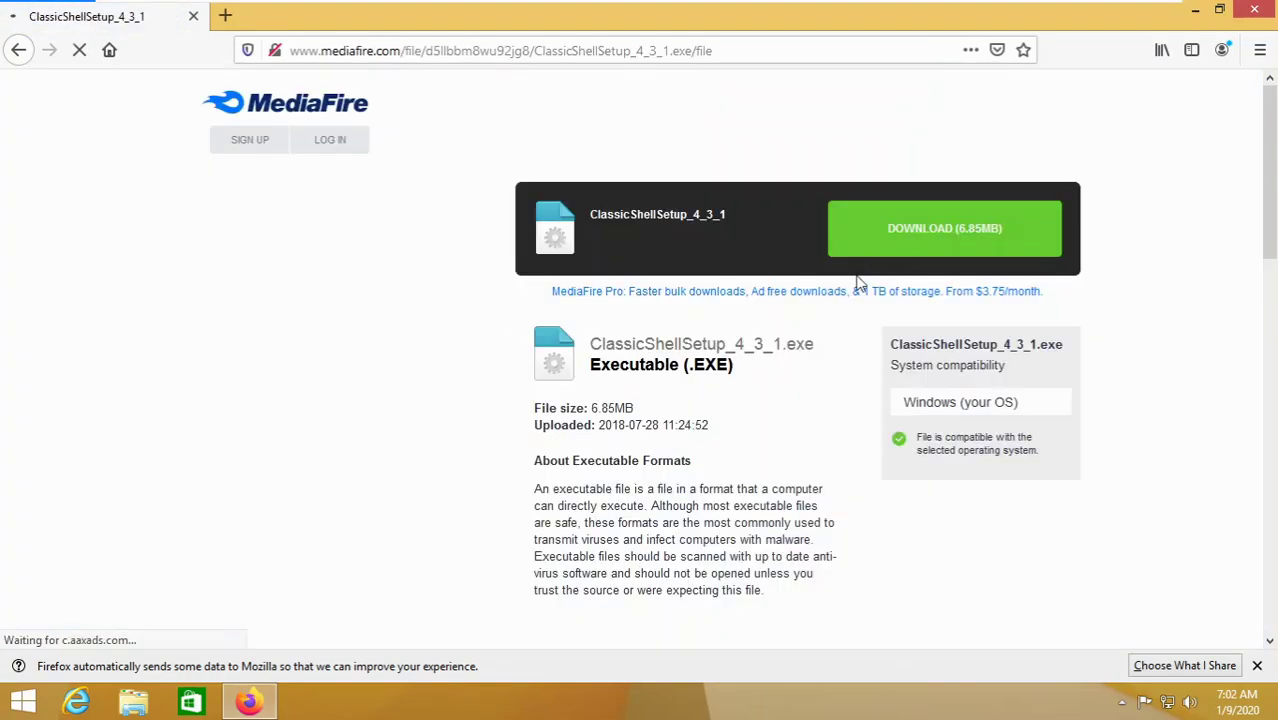
- Save ClassicShellSetup_4_3_1.exe from MediaFire, close the empty Firefox window, and open the downloads list
click(858, 245)
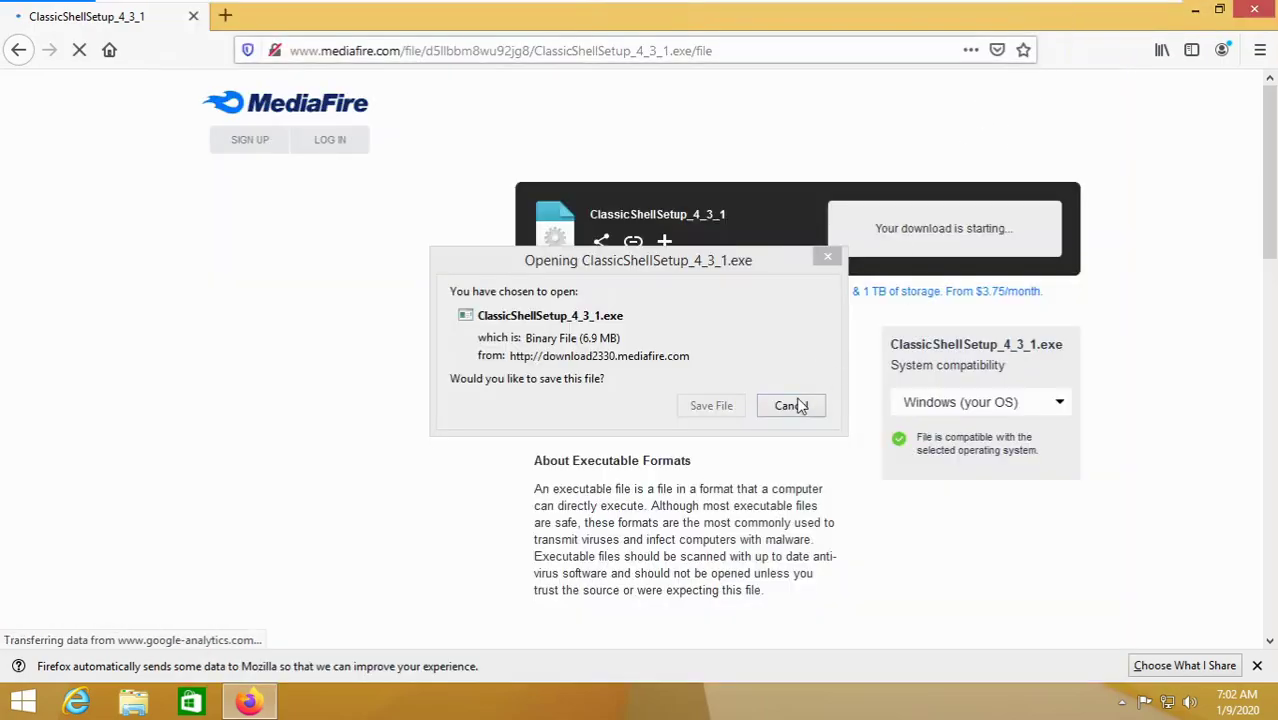
click(706, 413)
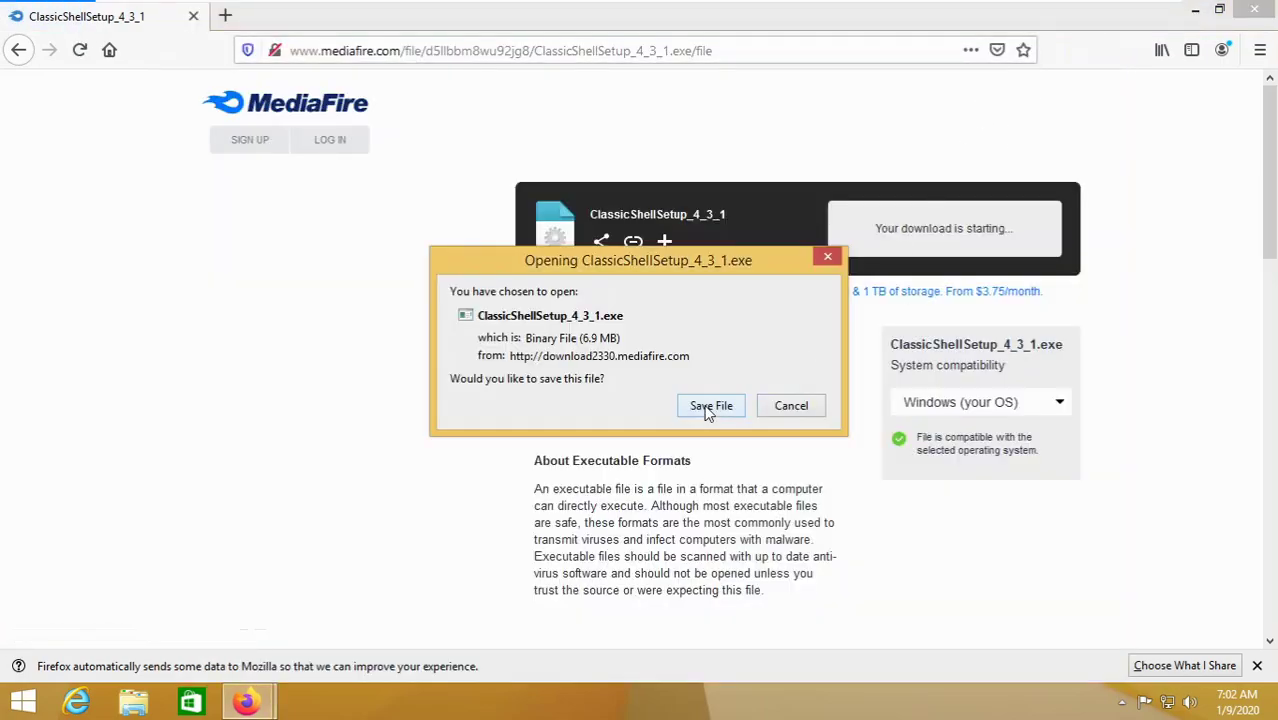
click(711, 406)
mouse_move(247, 702)
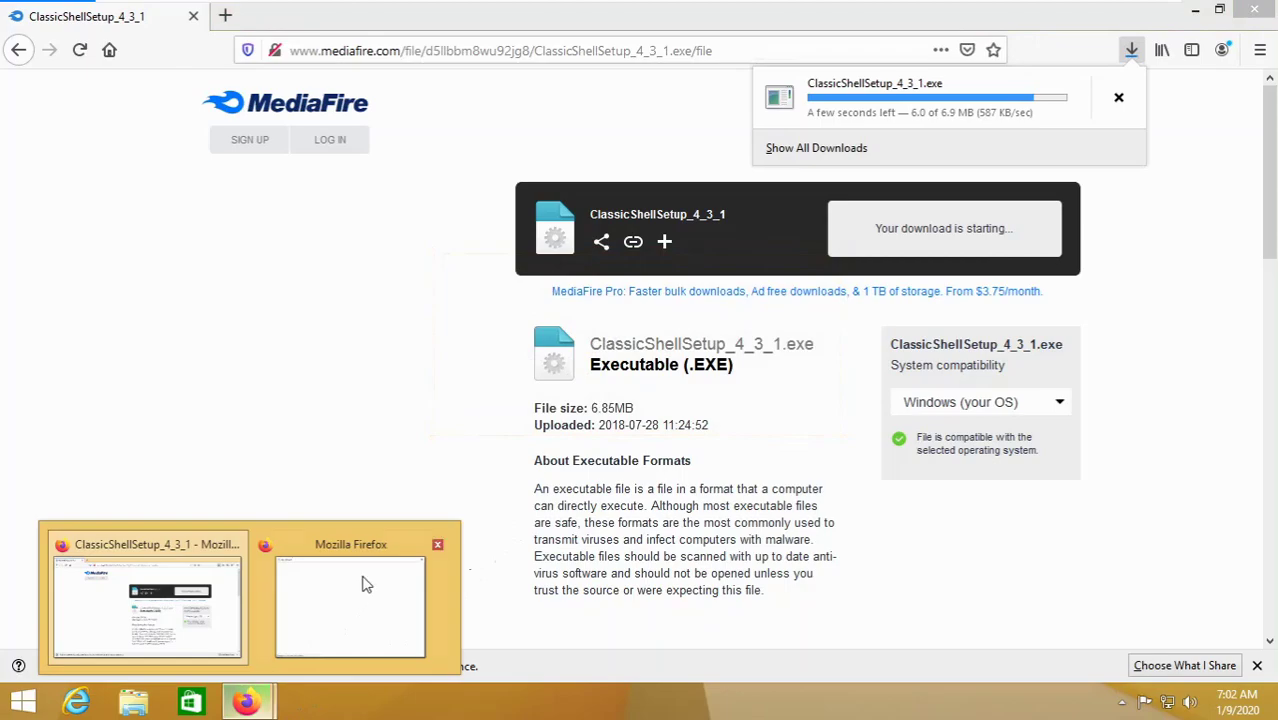
click(437, 544)
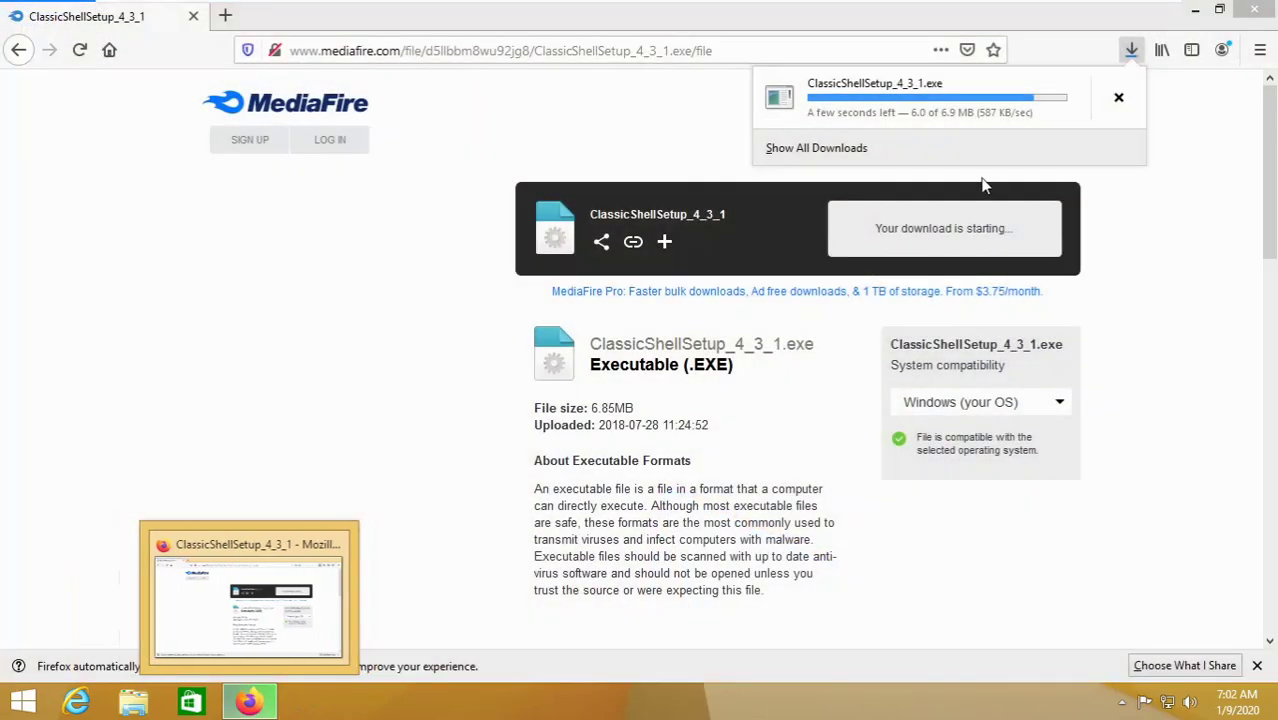
click(1131, 50)
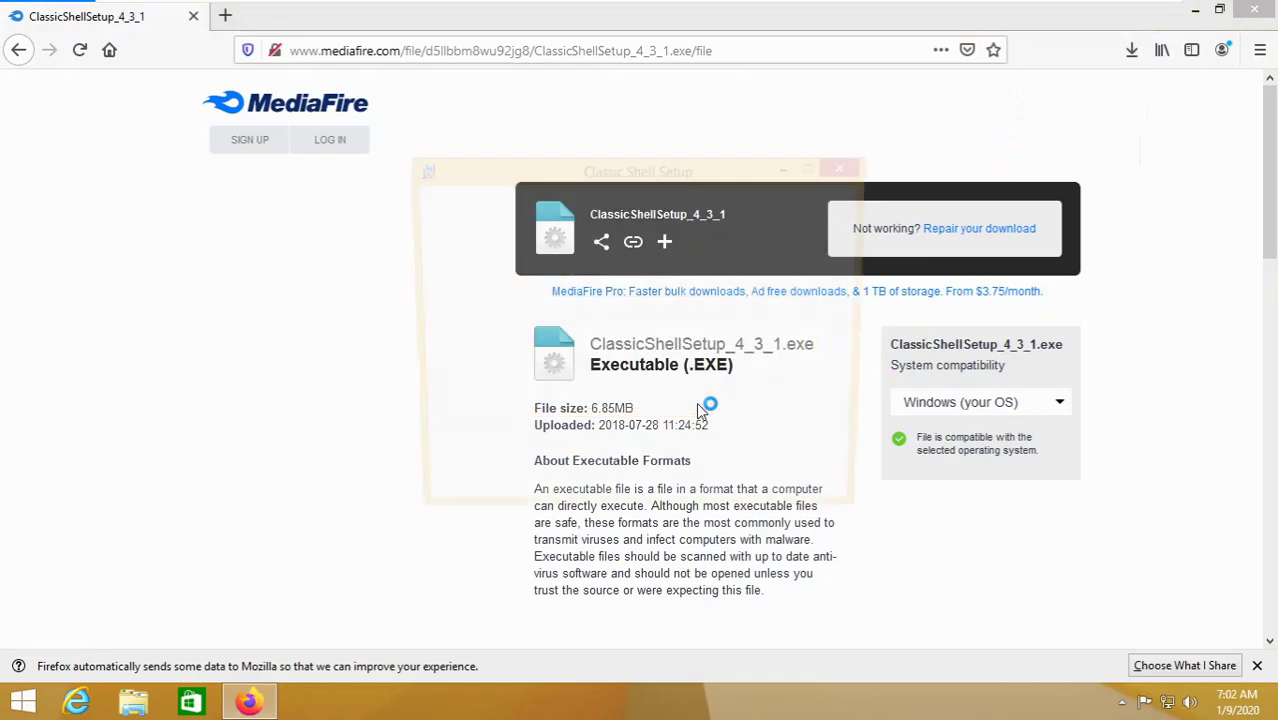
- Accept the Classic Shell license, step through setup, and approve the installation's UAC prompt
click(752, 497)
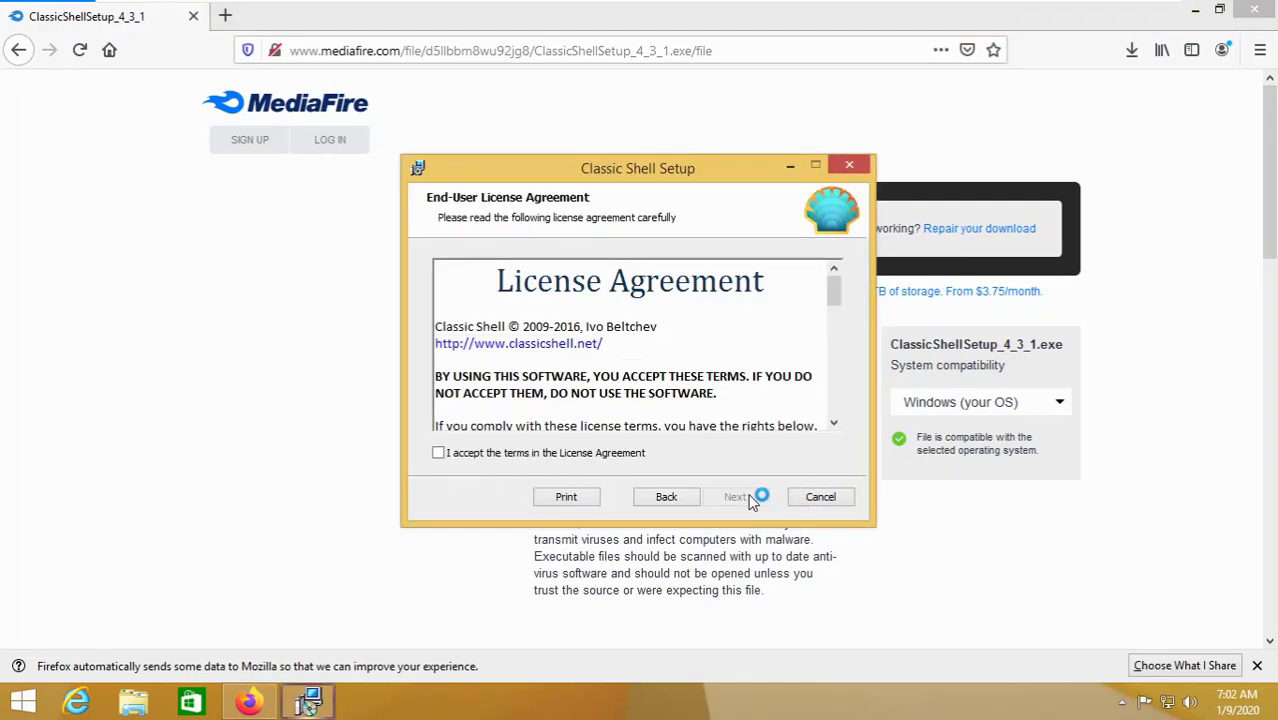
click(640, 453)
click(735, 497)
click(738, 499)
click(742, 498)
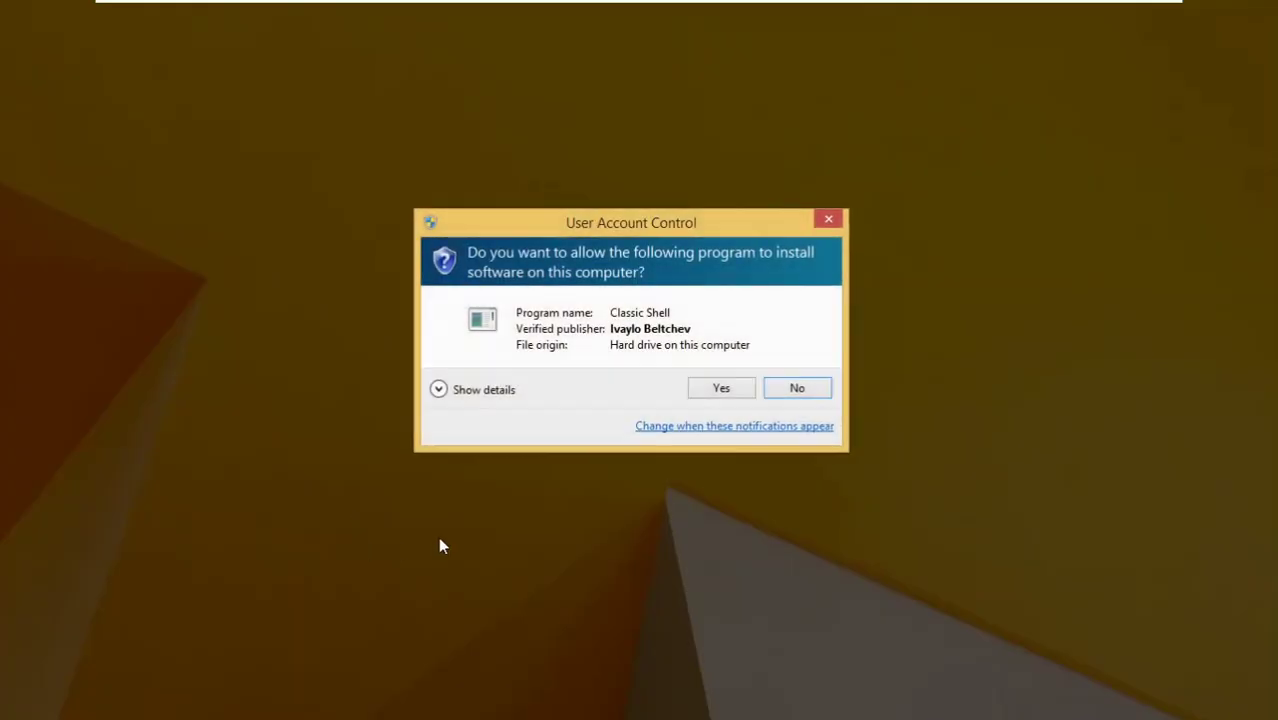
click(740, 395)
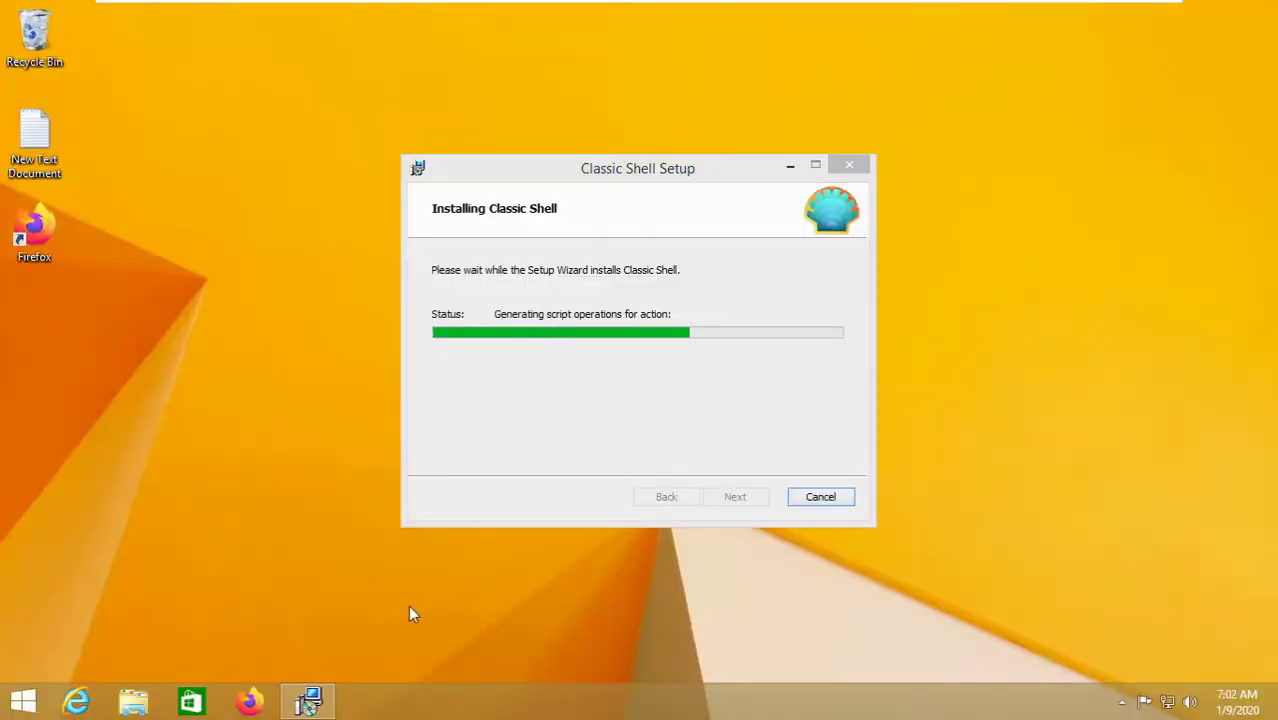
- Enable the Computer desktop icon, move This PC to the top, and close the finished wizard
right_click(417, 616)
click(431, 596)
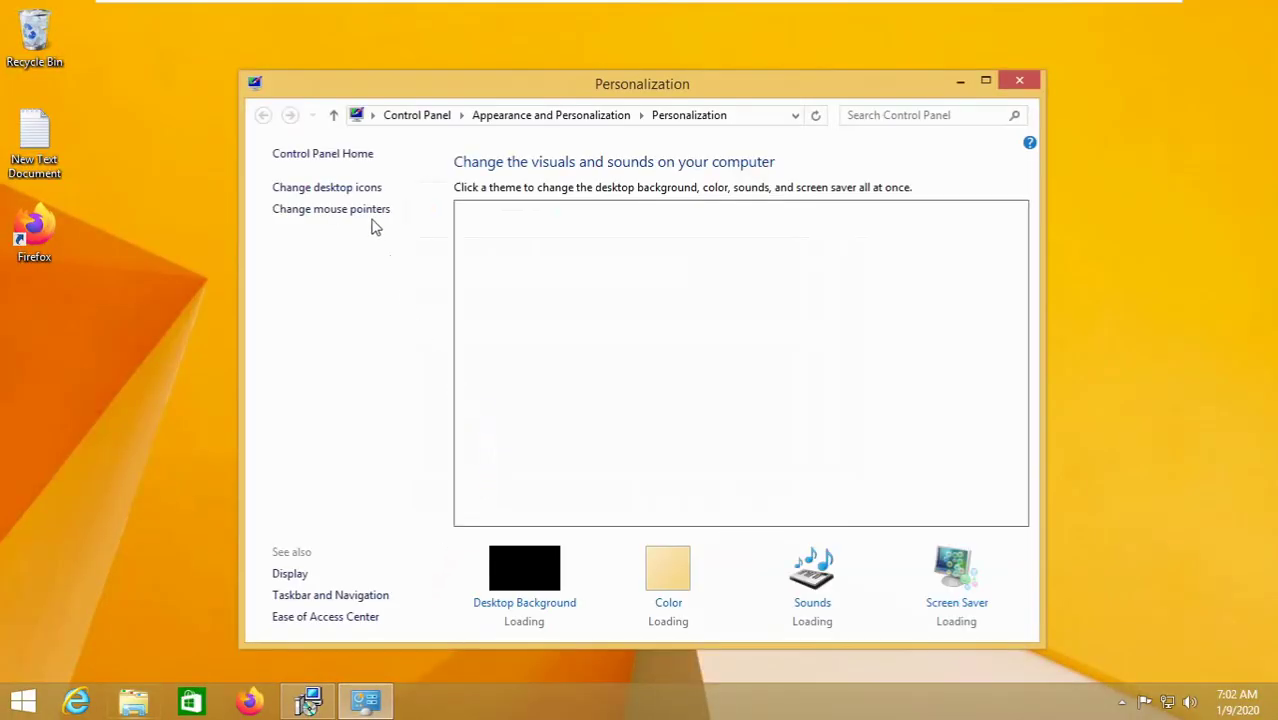
click(340, 192)
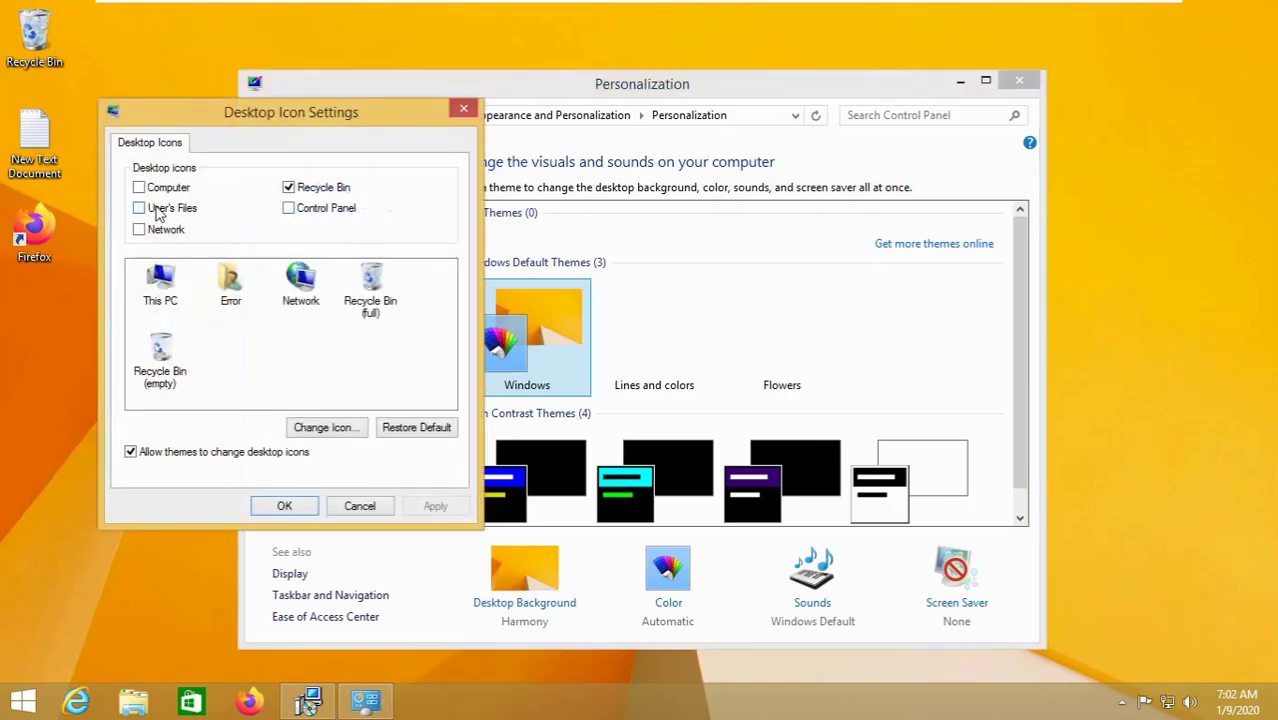
click(167, 209)
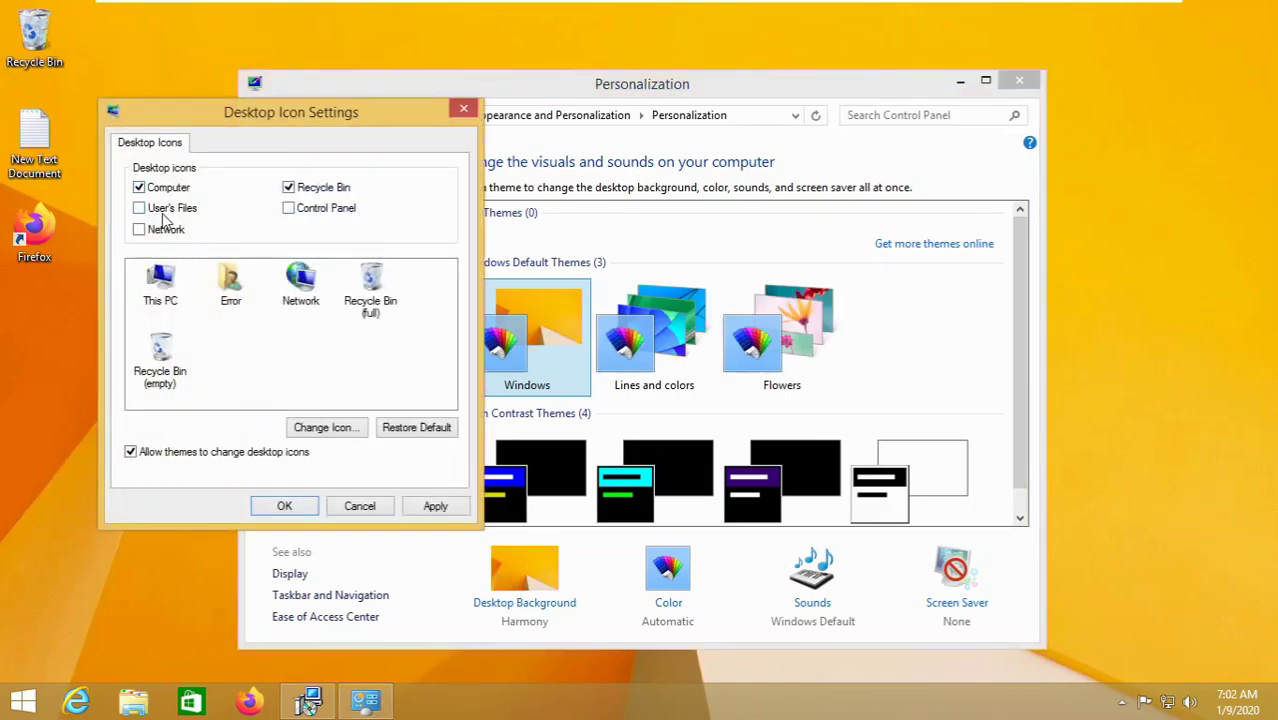
click(284, 505)
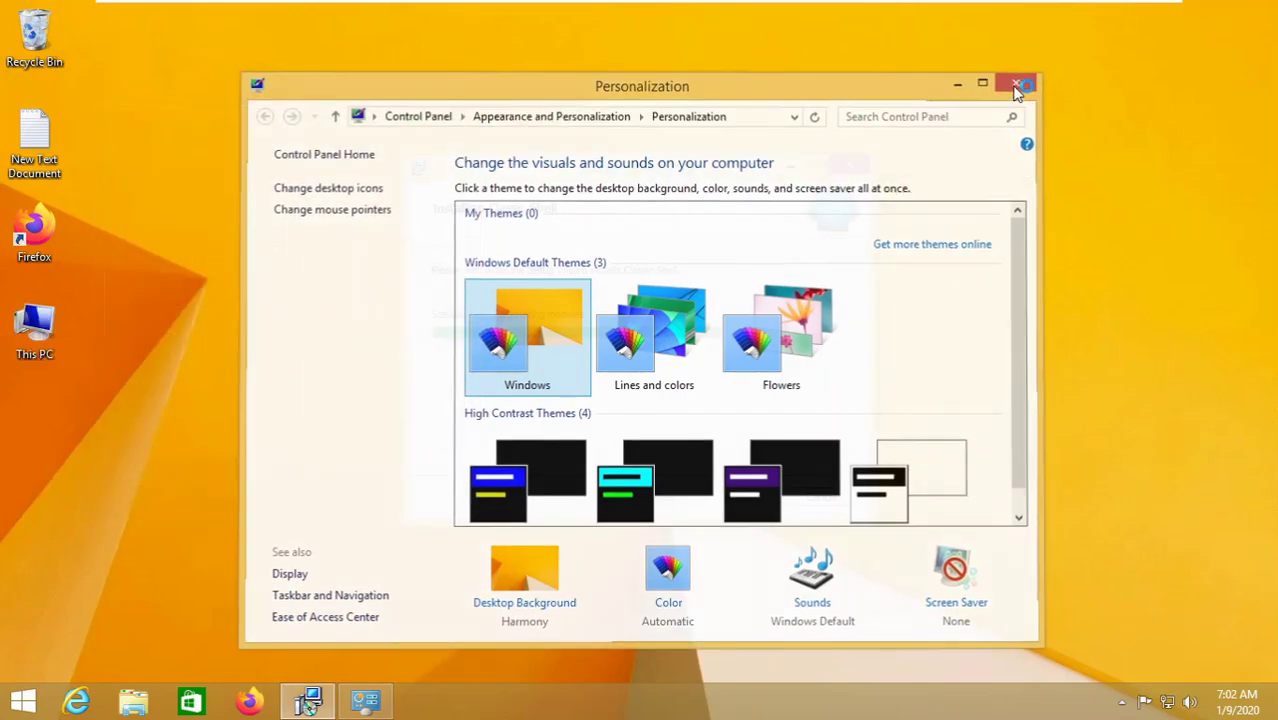
click(1019, 80)
drag(10, 320, 34, 35)
click(687, 484)
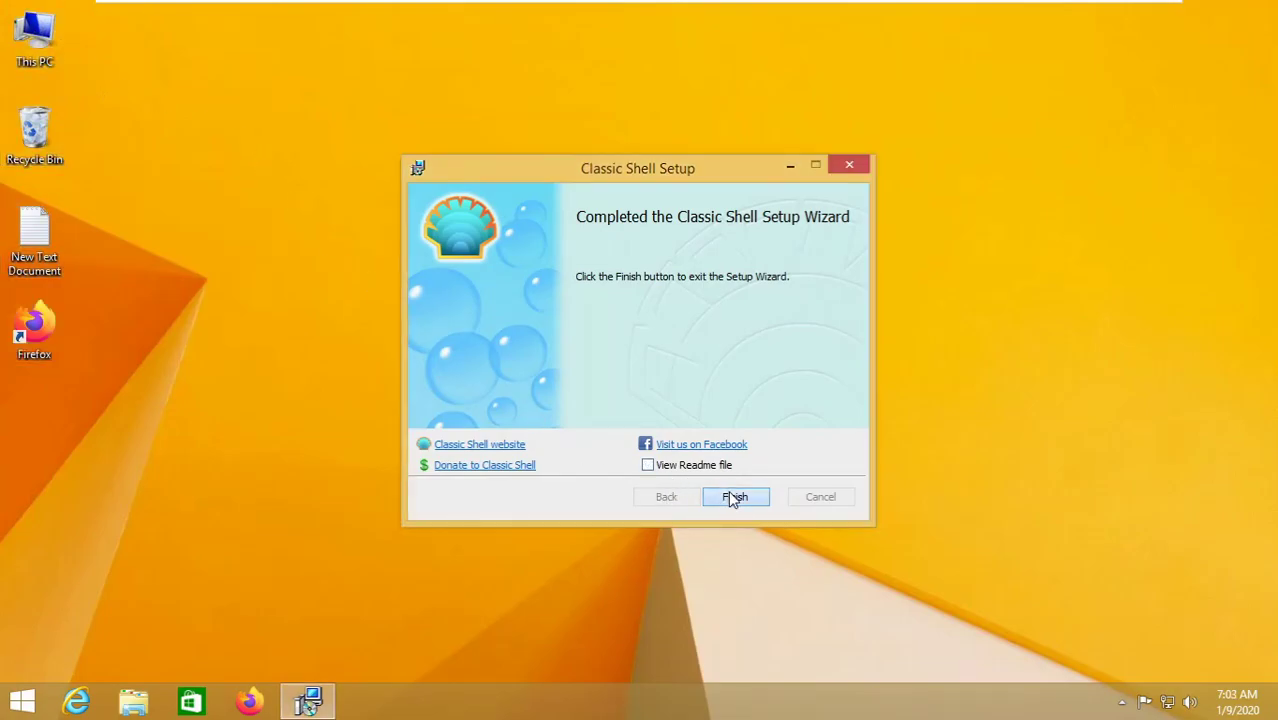
click(734, 497)
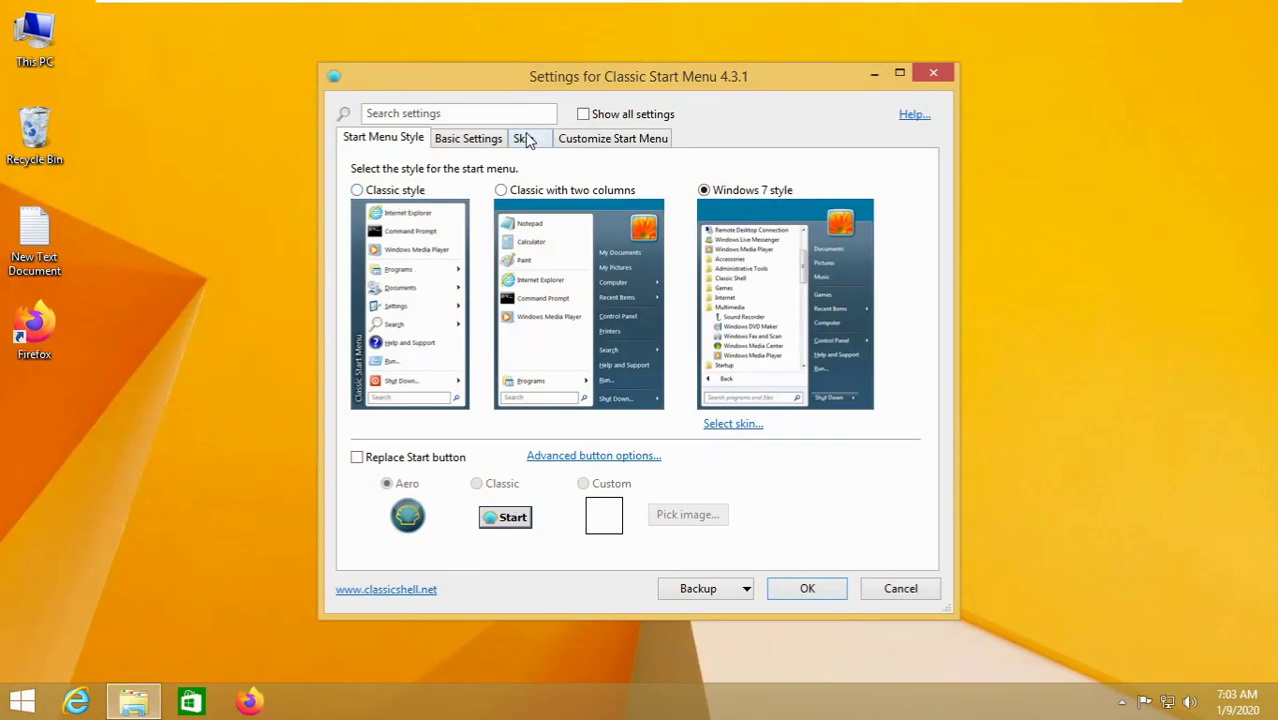
- Keep the standard Windows Start button, choose the Windows Aero skin, save, and check the start menu
key(super)
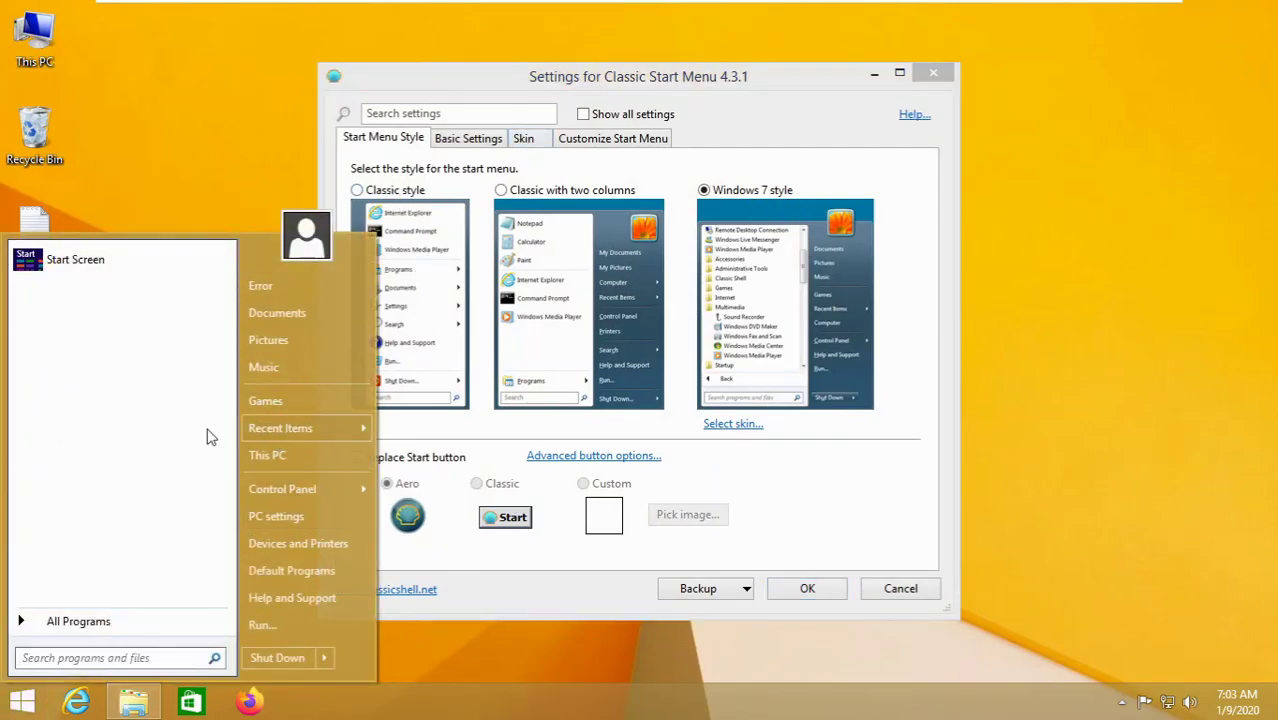
click(440, 460)
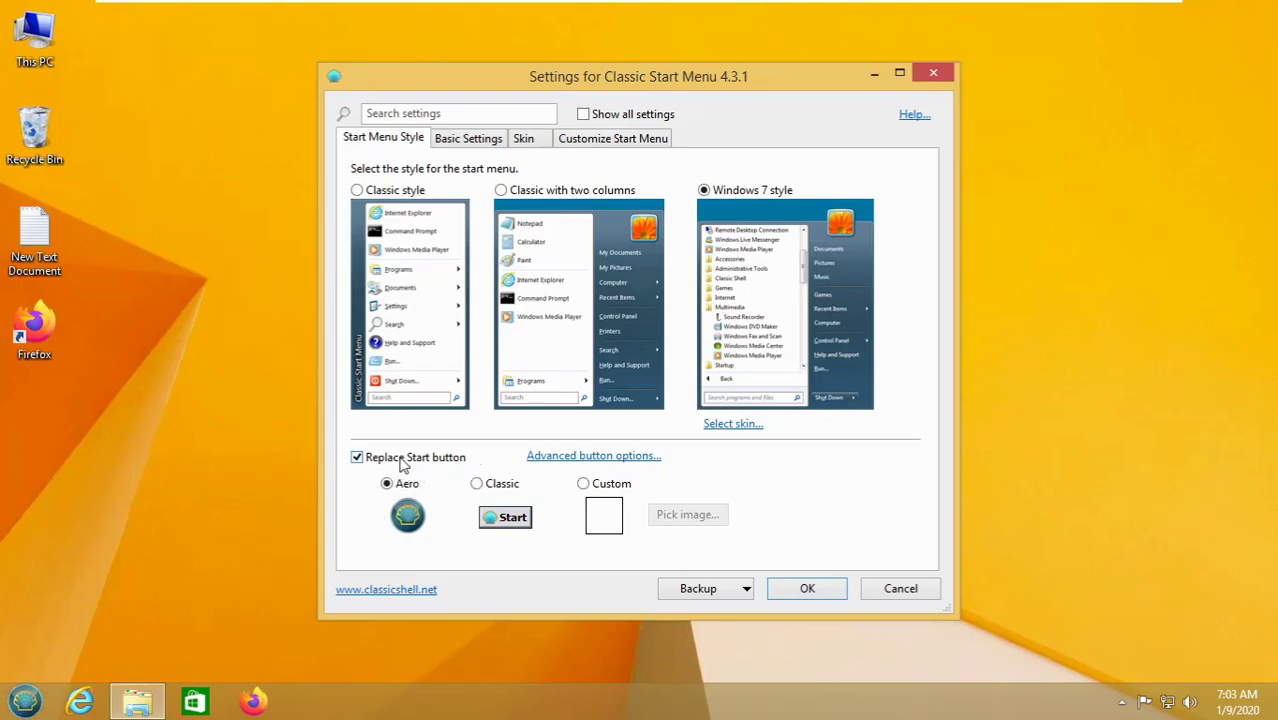
click(403, 460)
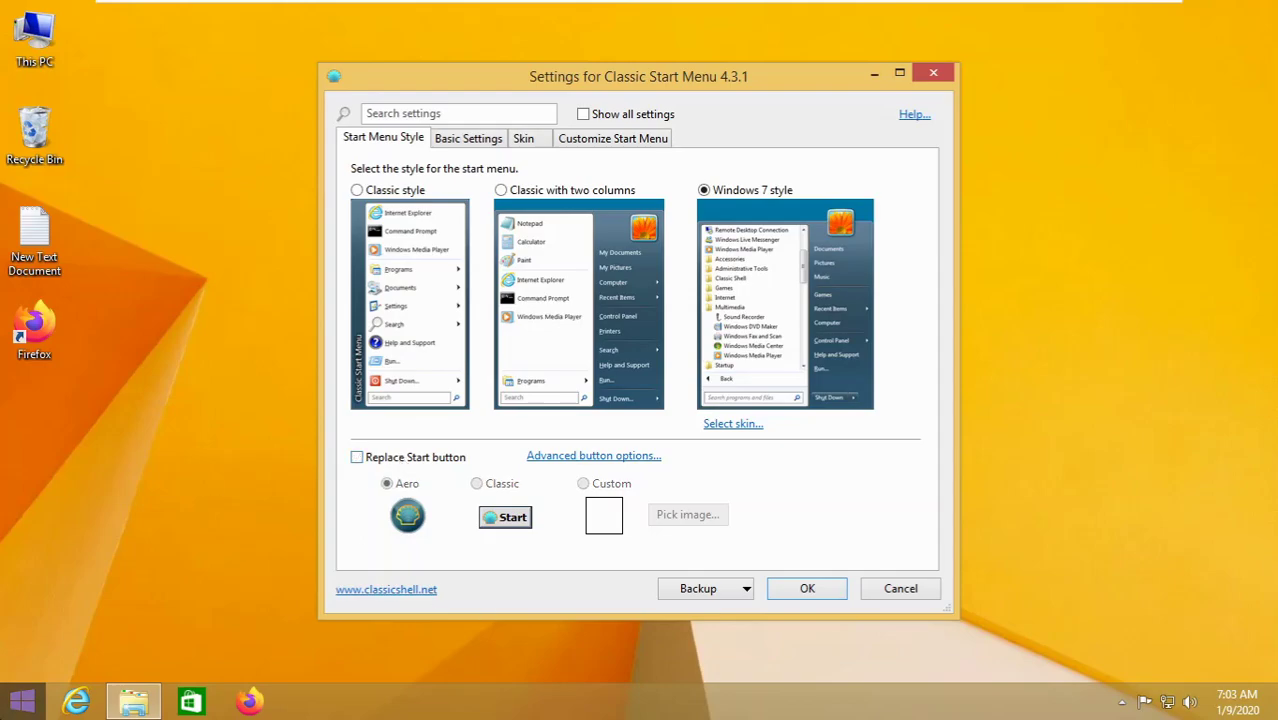
click(540, 140)
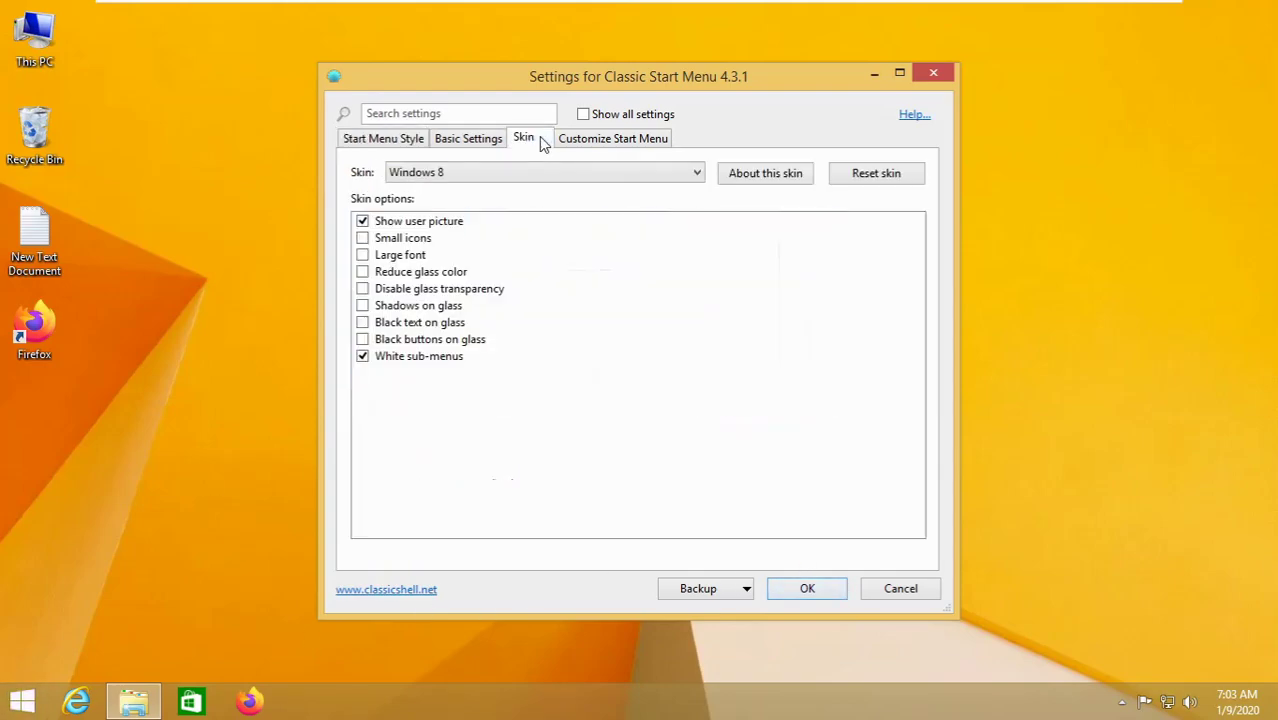
click(542, 176)
click(505, 276)
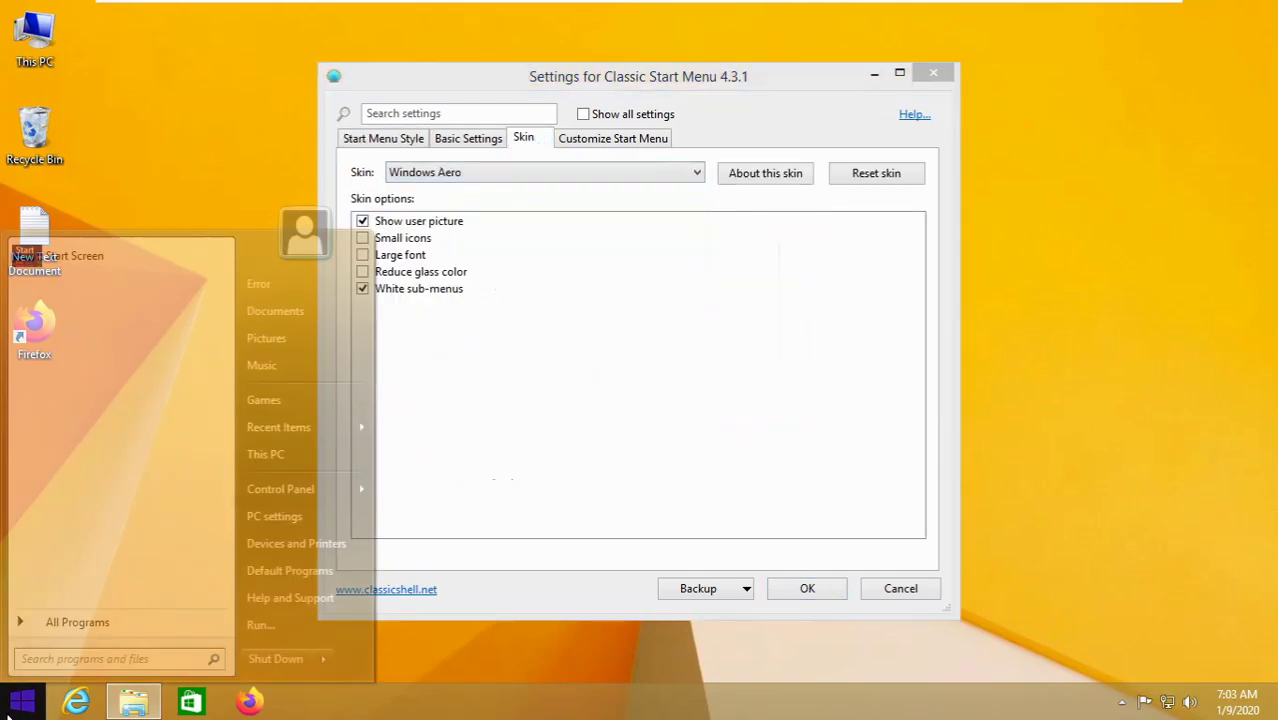
click(533, 592)
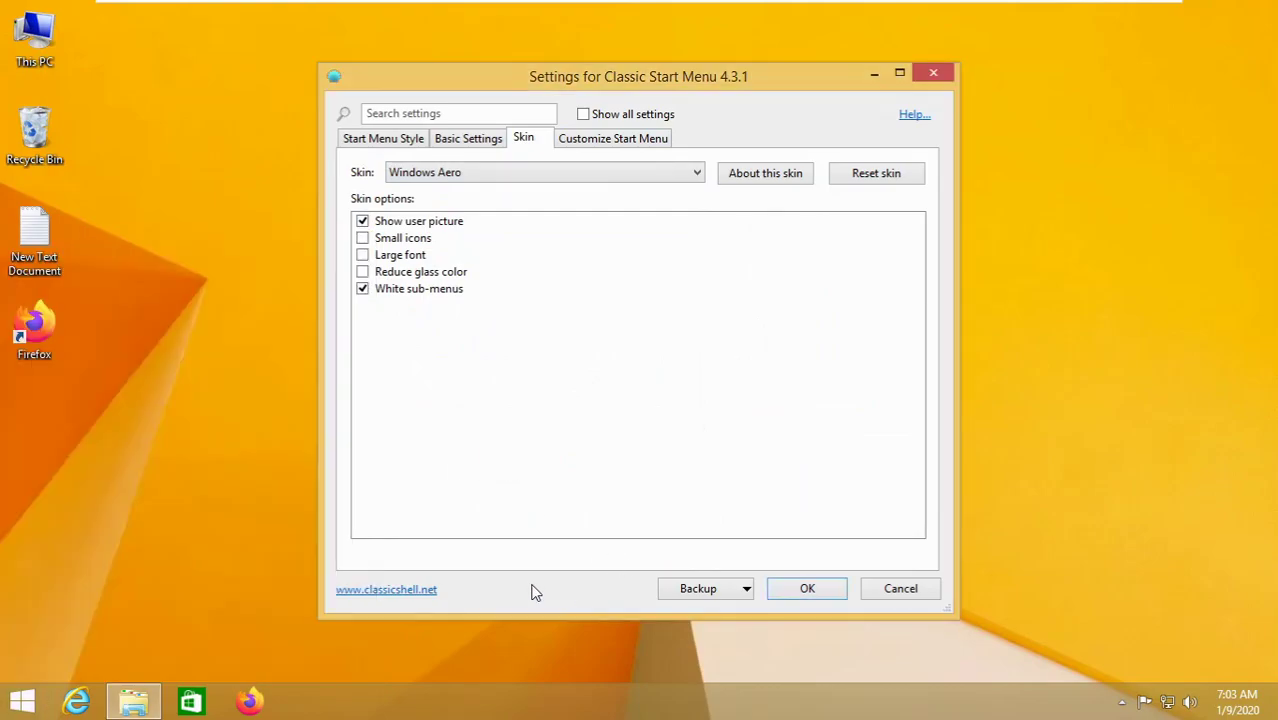
click(797, 590)
key(super)
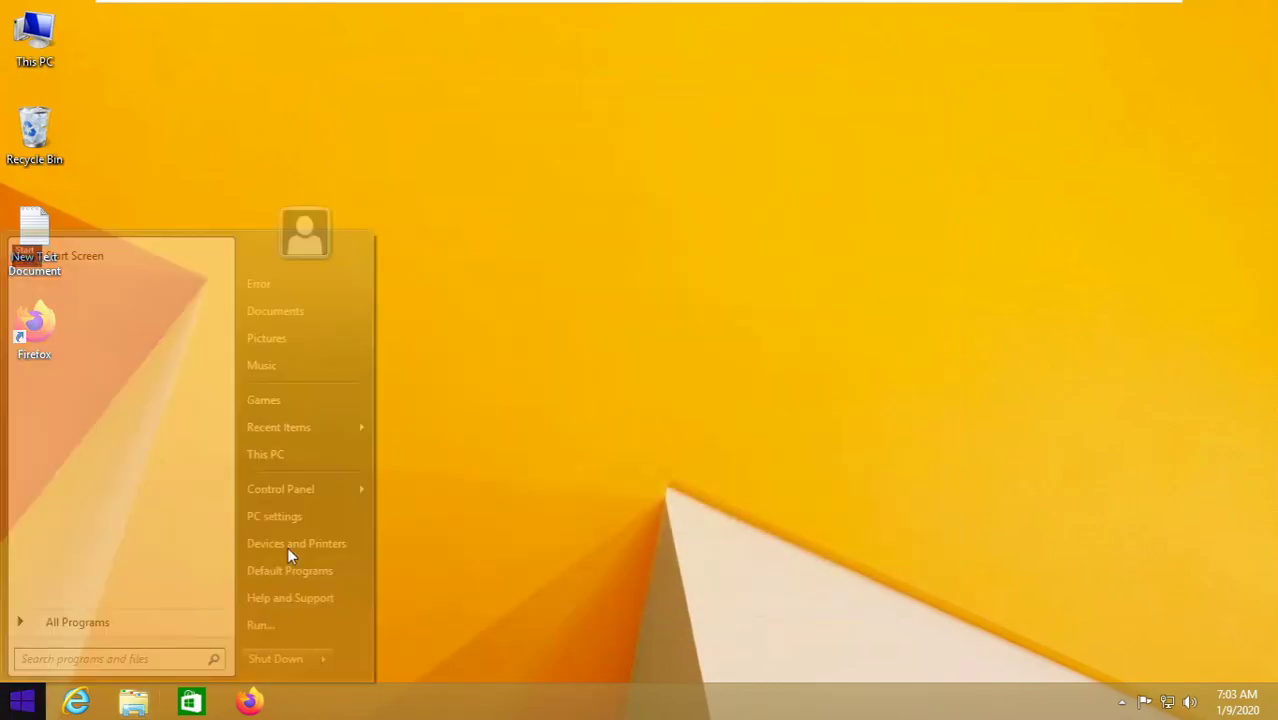
- Open This PC, hide the Classic Explorer Bar from the toolbar, and close the window
click(272, 453)
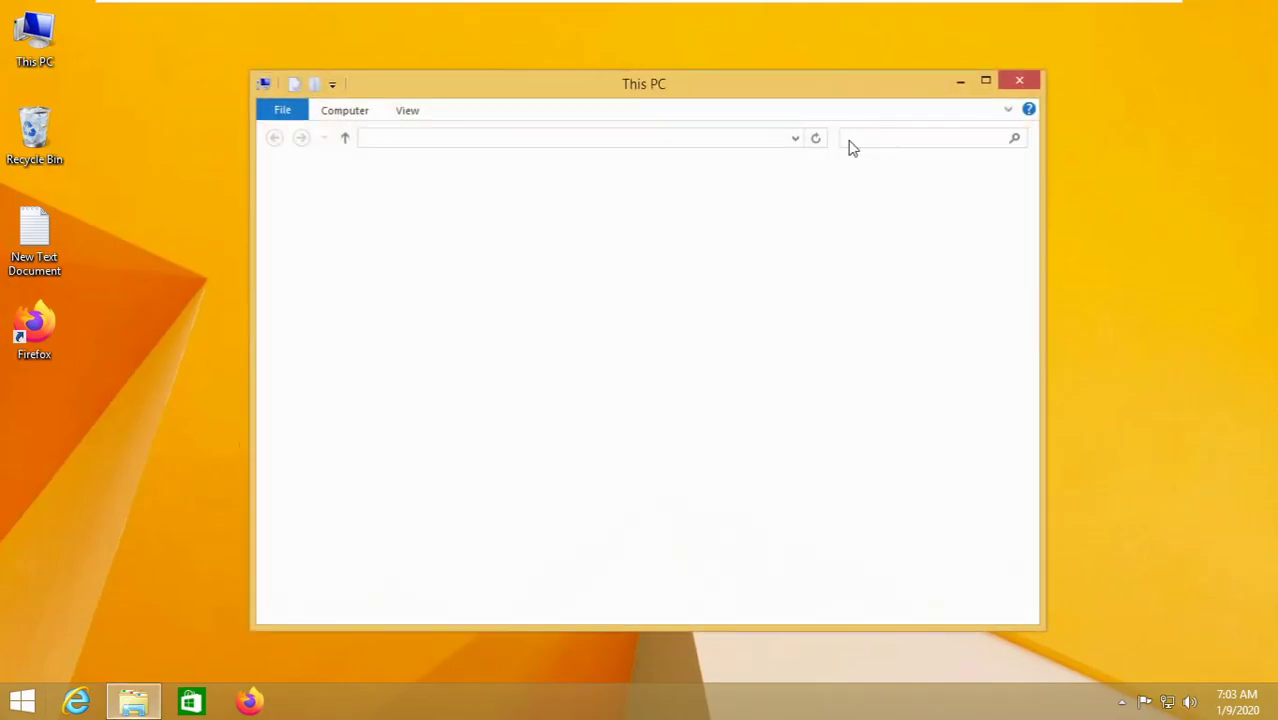
right_click(643, 167)
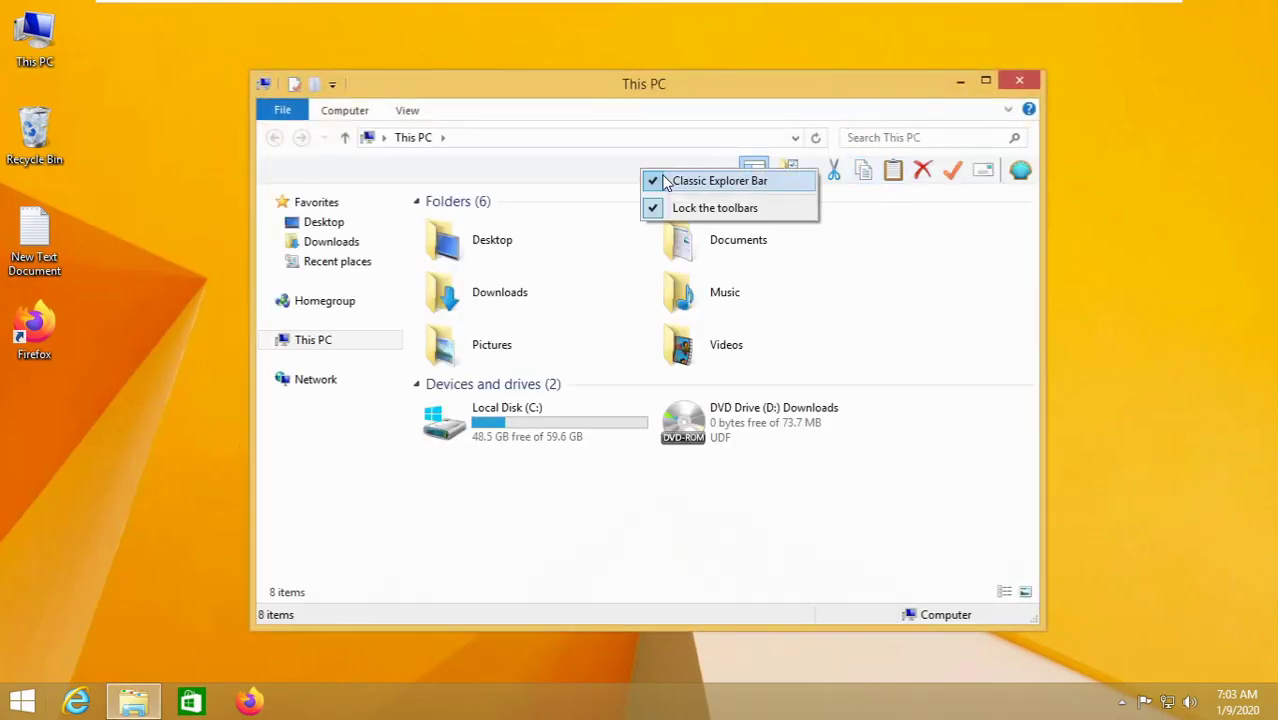
click(686, 182)
click(1037, 85)
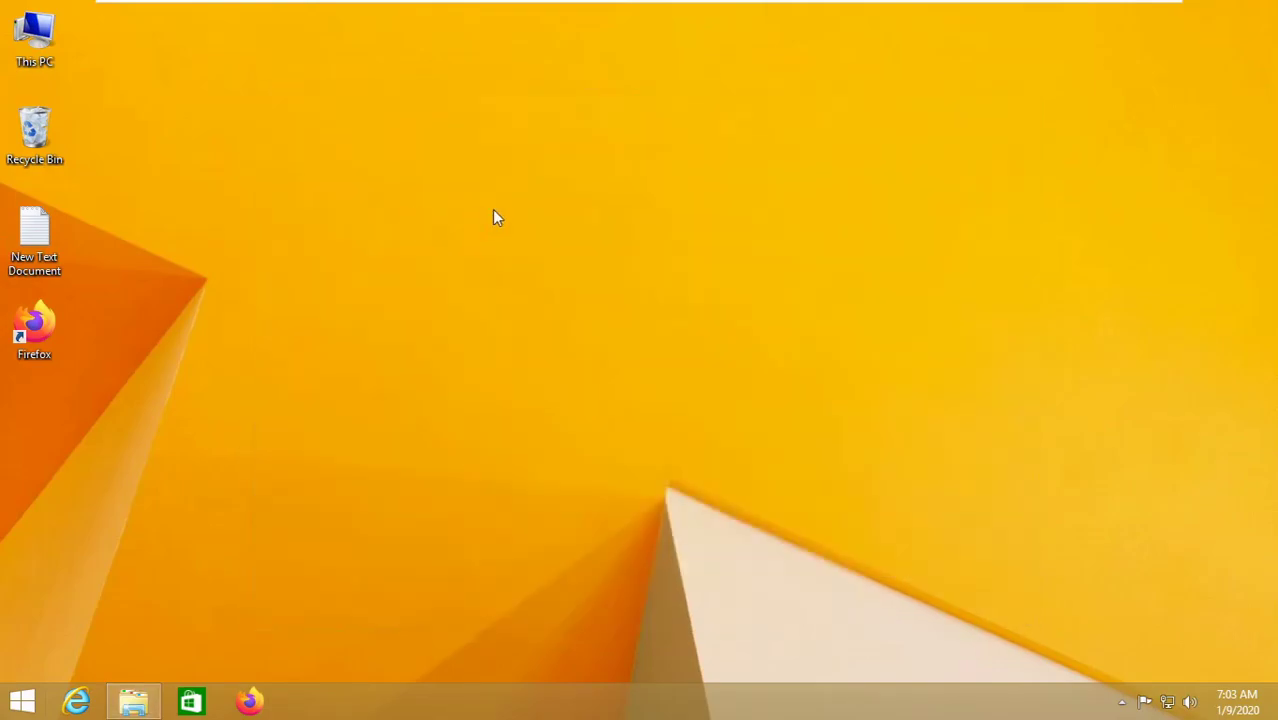
- Rearrange the windows and minimize the virtual machine's full-screen view to the host desktop
drag(414, 137, 979, 385)
drag(537, 451, 684, 352)
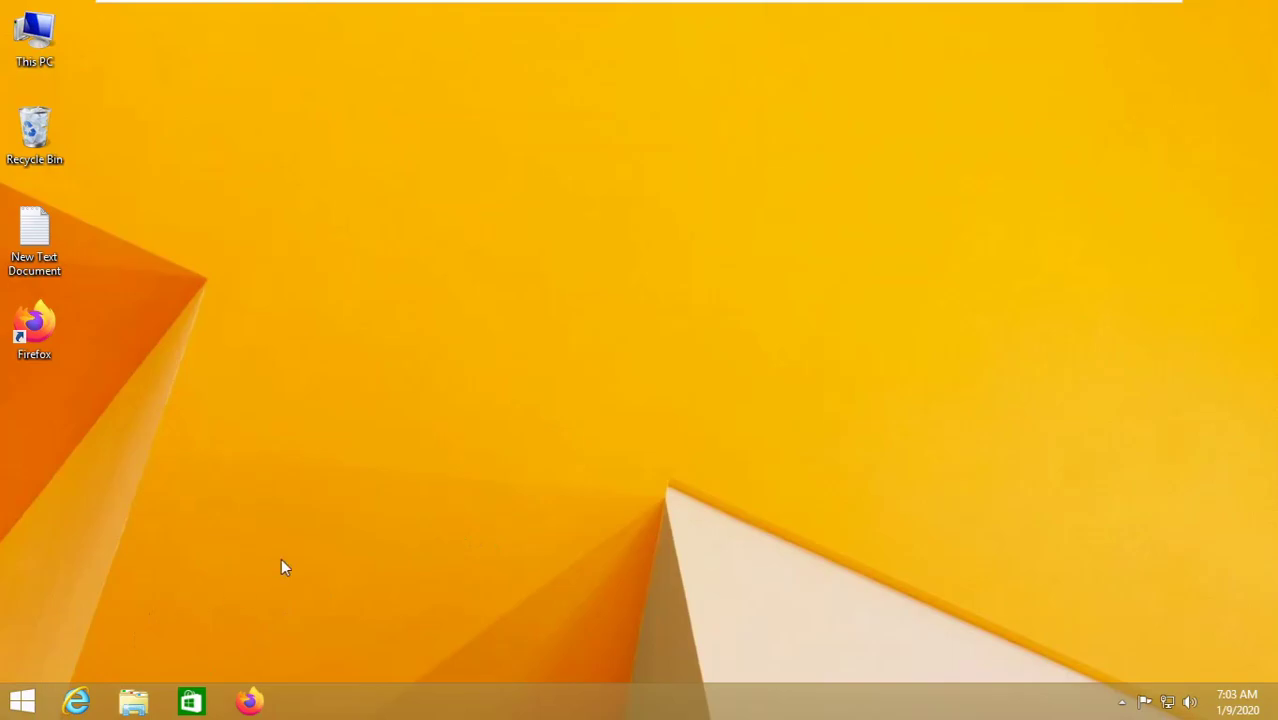
drag(2, 6, 372, 66)
mouse_move(1110, 8)
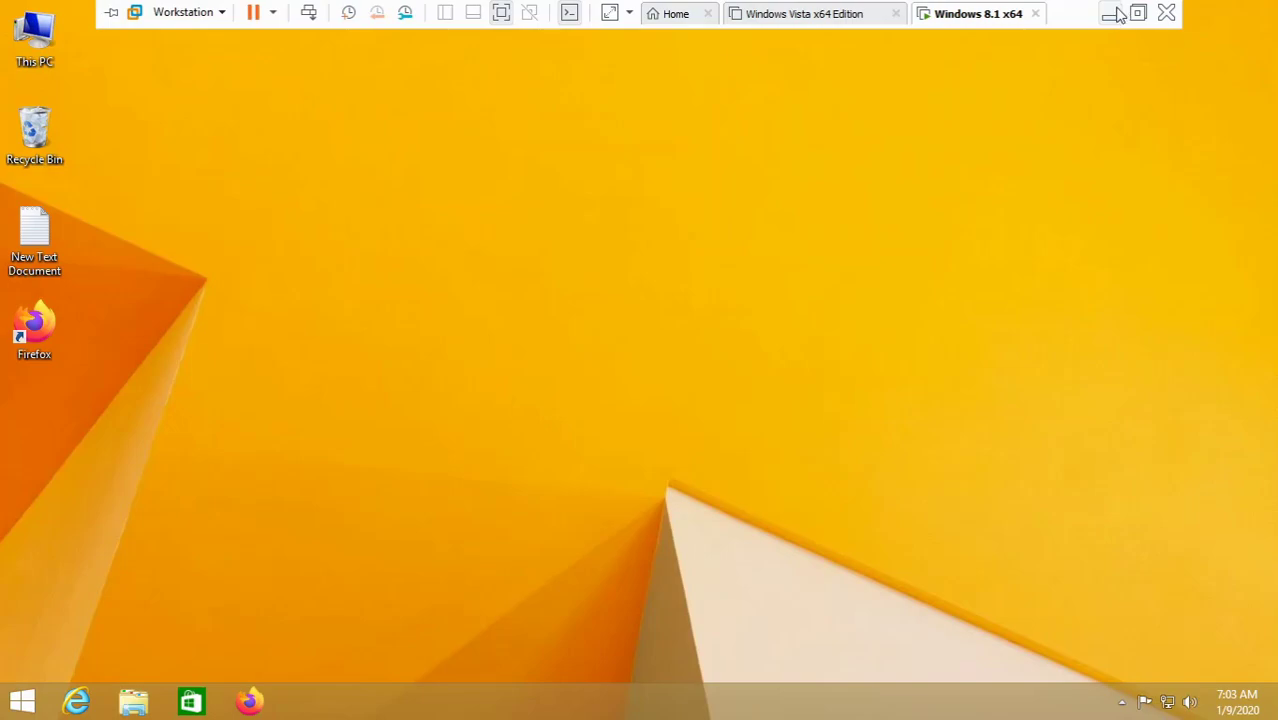
click(1118, 12)
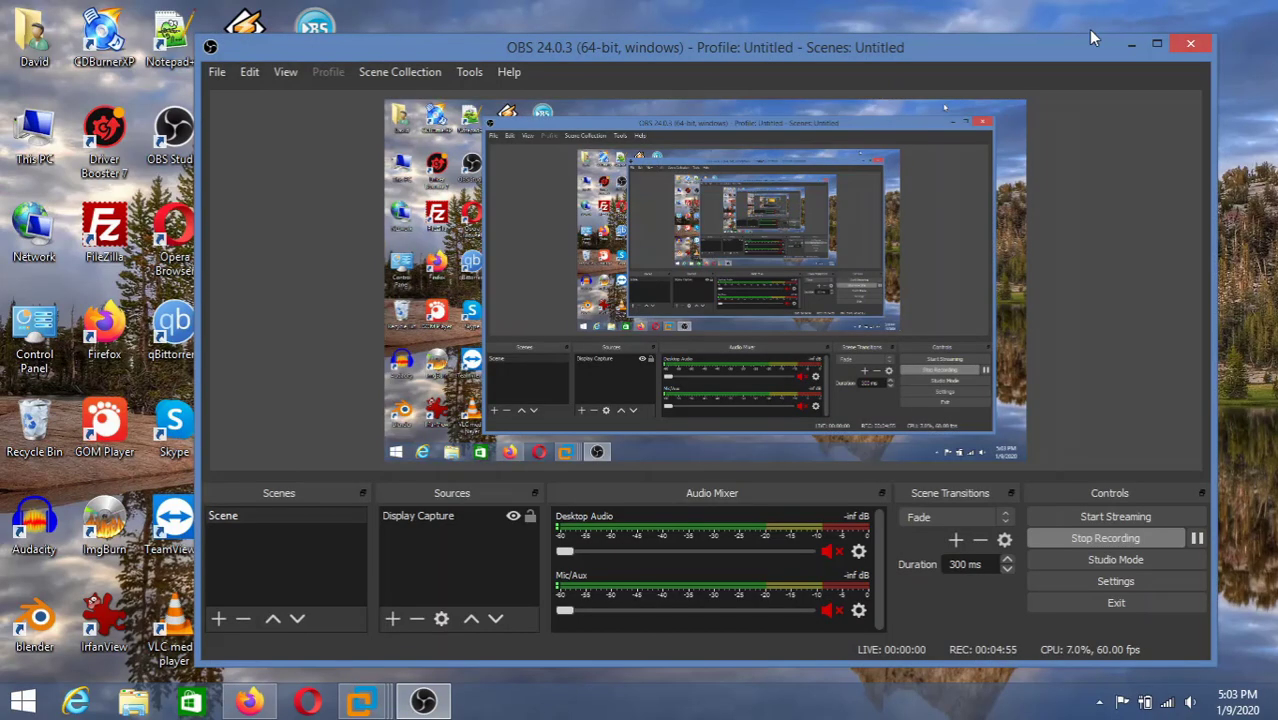